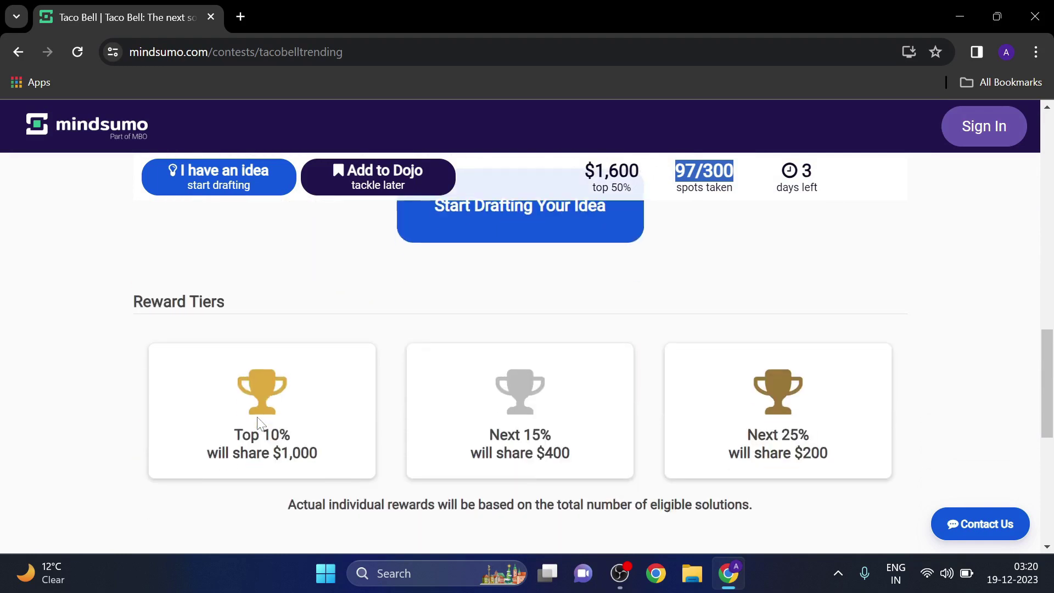
Examine the Taco Bell social media craze challenge: its brief, deliverables, reward tiers, leaderboard and number of spots taken
scroll(338, 445, "up", 15)
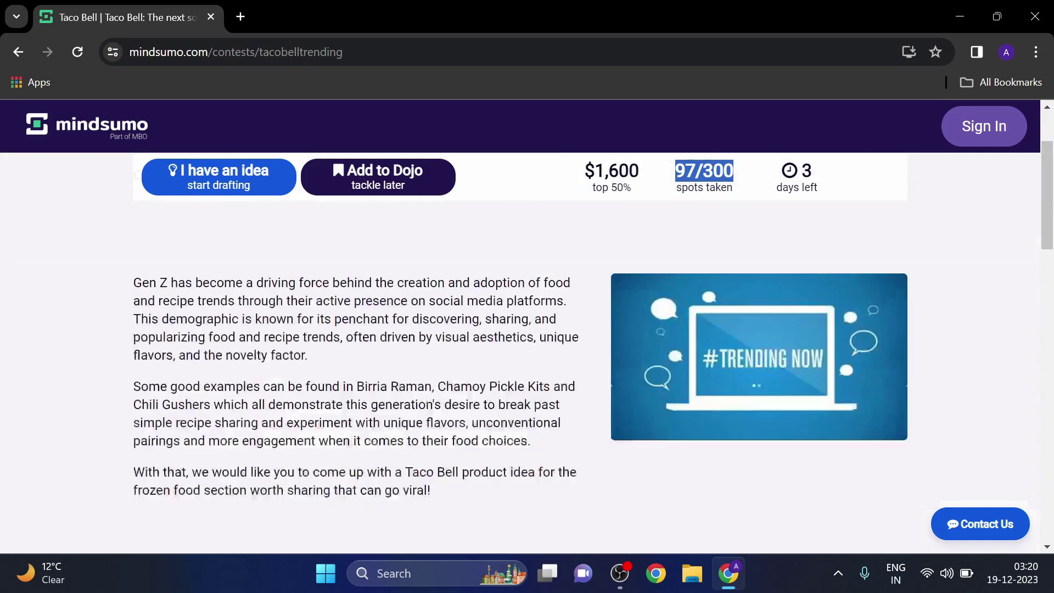
scroll(539, 405, "down", 12)
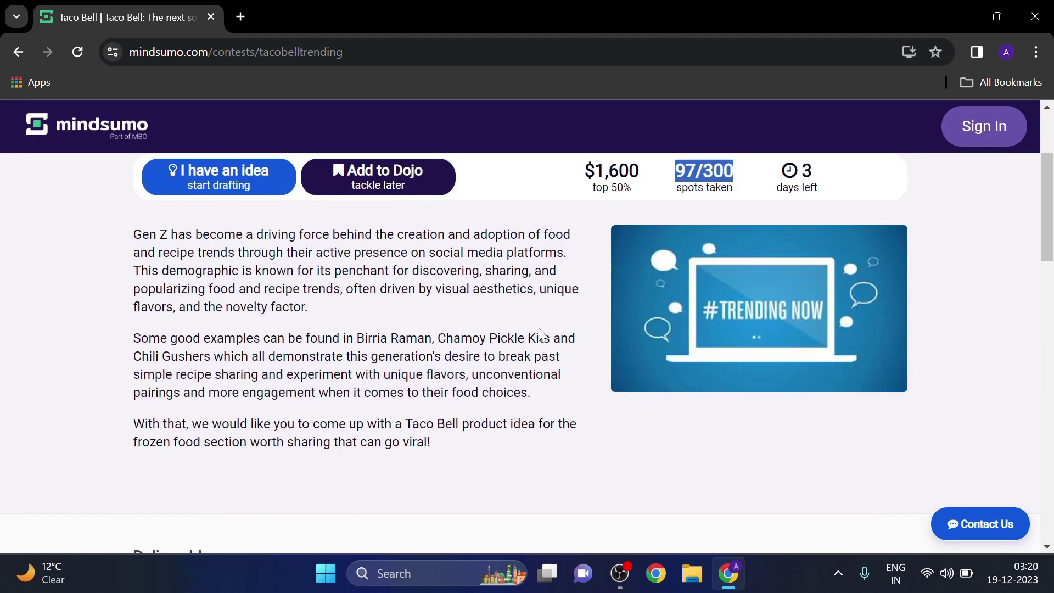
scroll(209, 421, "down", 3)
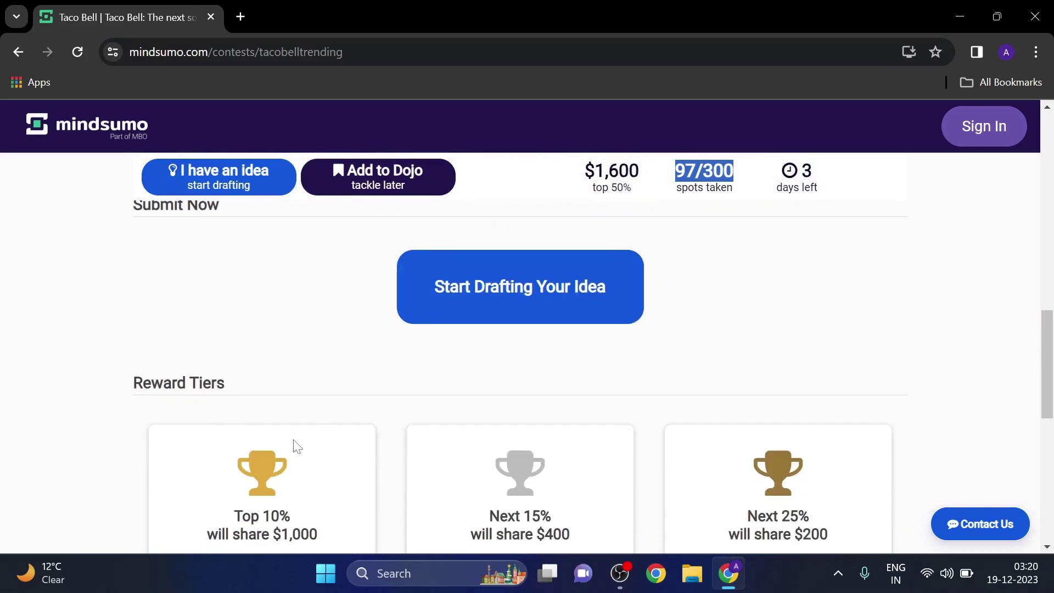
scroll(295, 442, "down", 2)
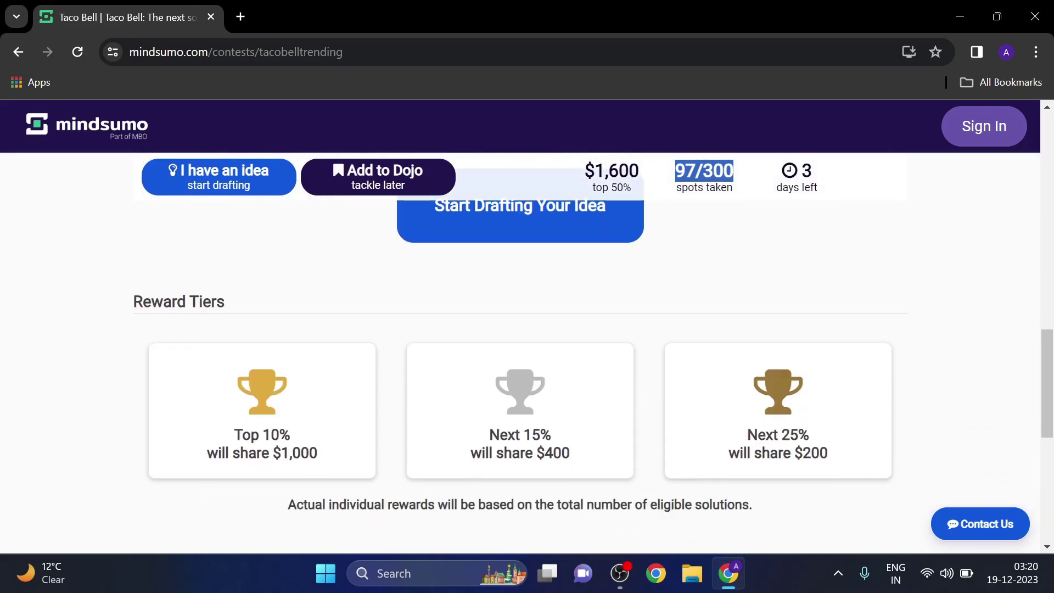
scroll(517, 459, "up", 8)
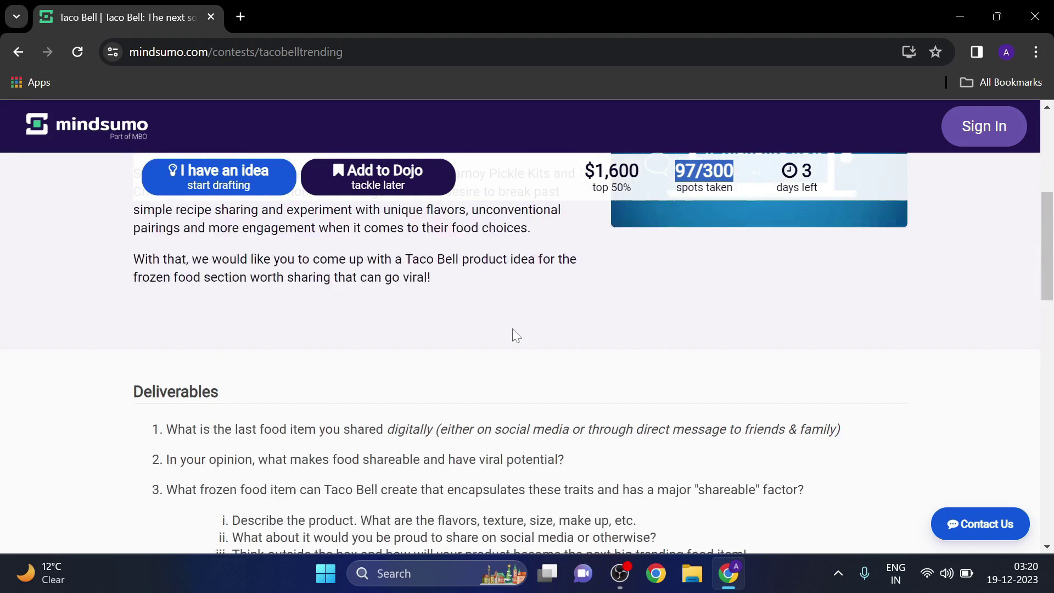
scroll(536, 363, "down", 8)
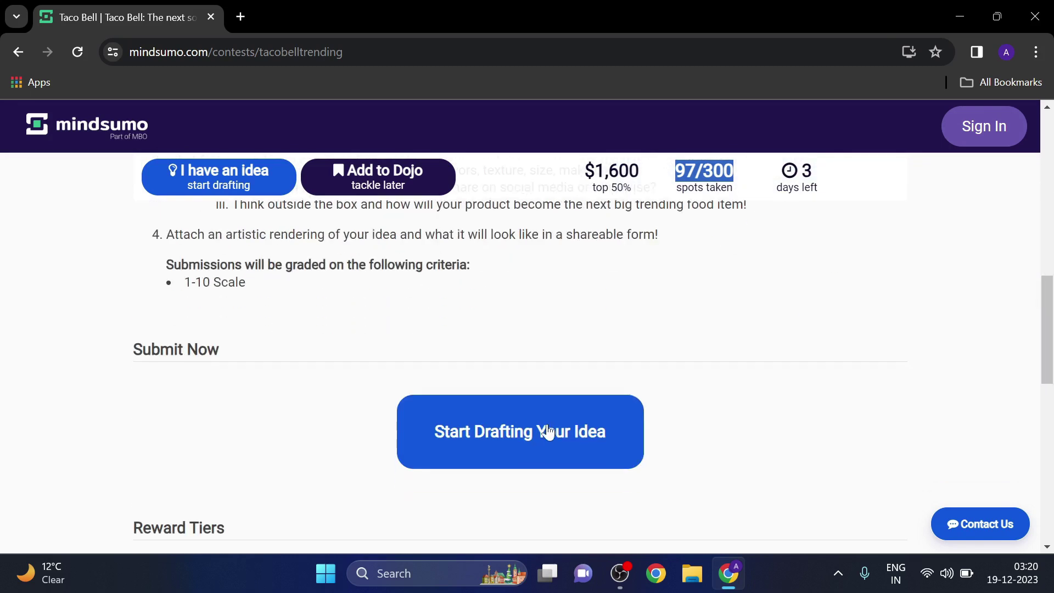
scroll(546, 446, "down", 4)
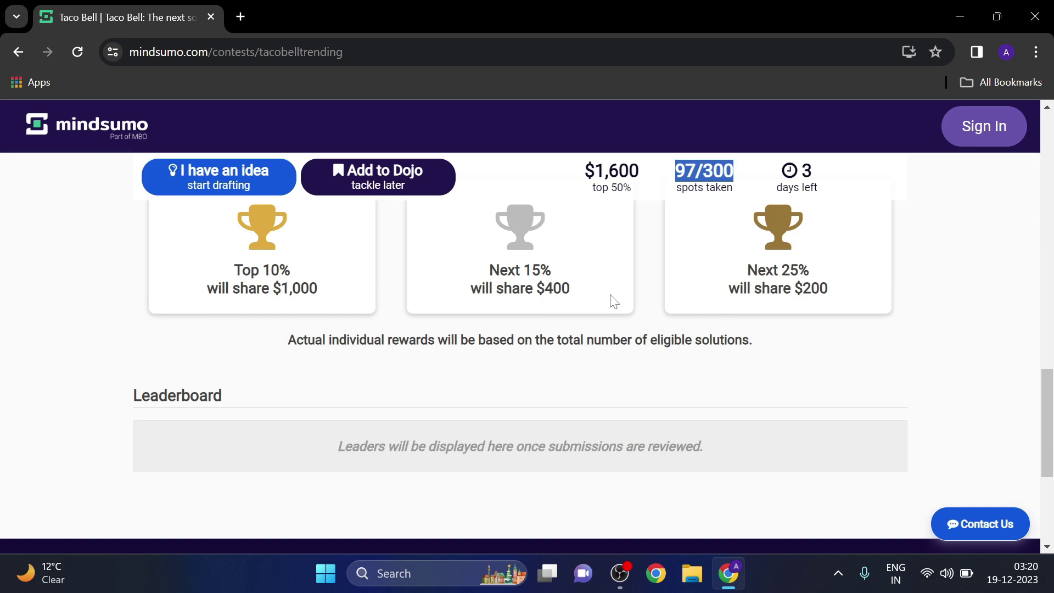
left_click_drag(540, 270, 244, 263)
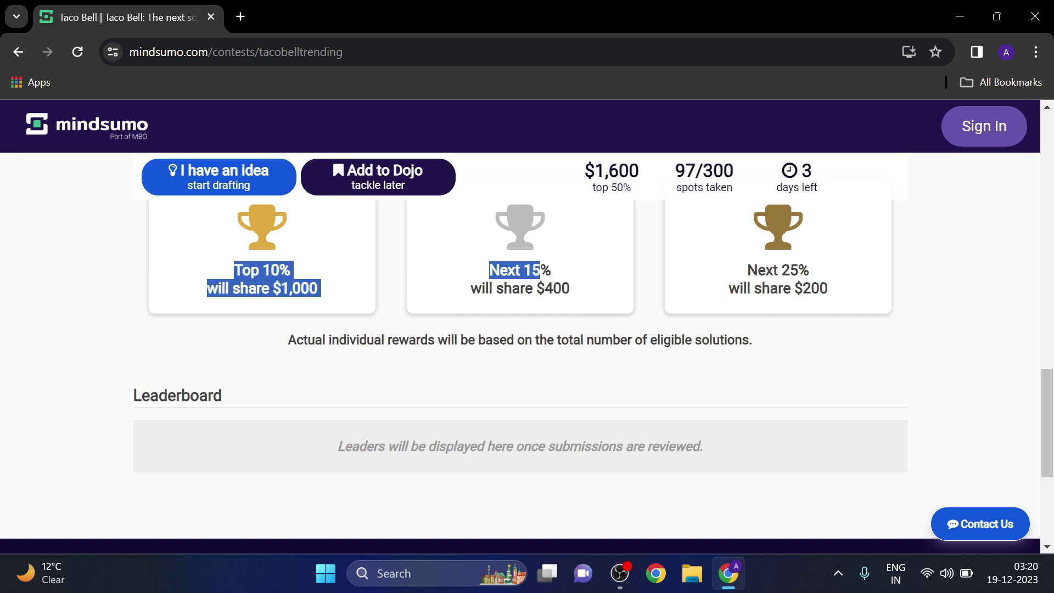
left_click_drag(762, 287, 877, 293)
scroll(732, 300, "up", 10)
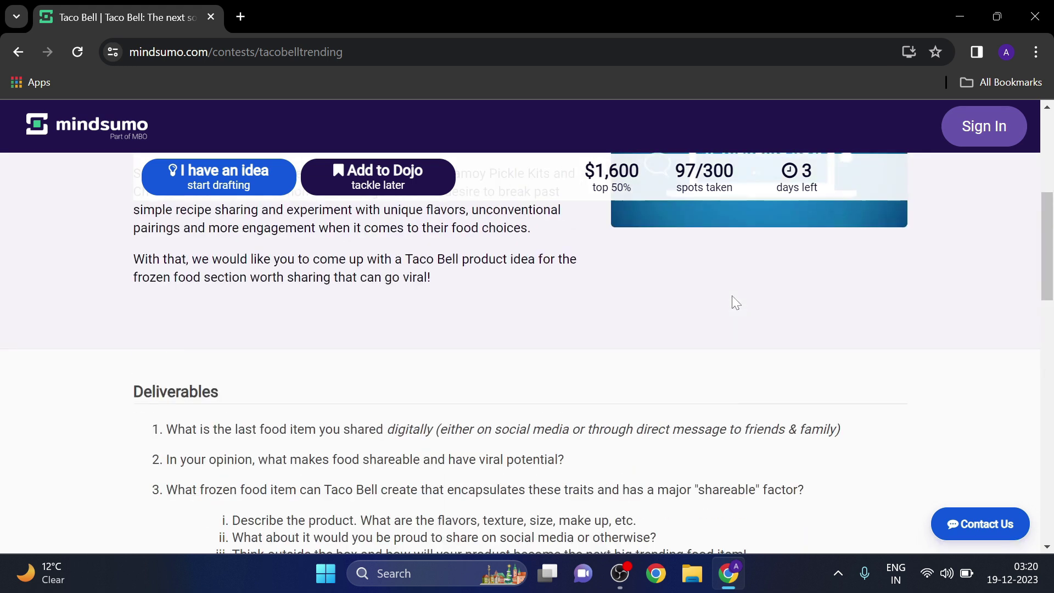
scroll(662, 274, "up", 5)
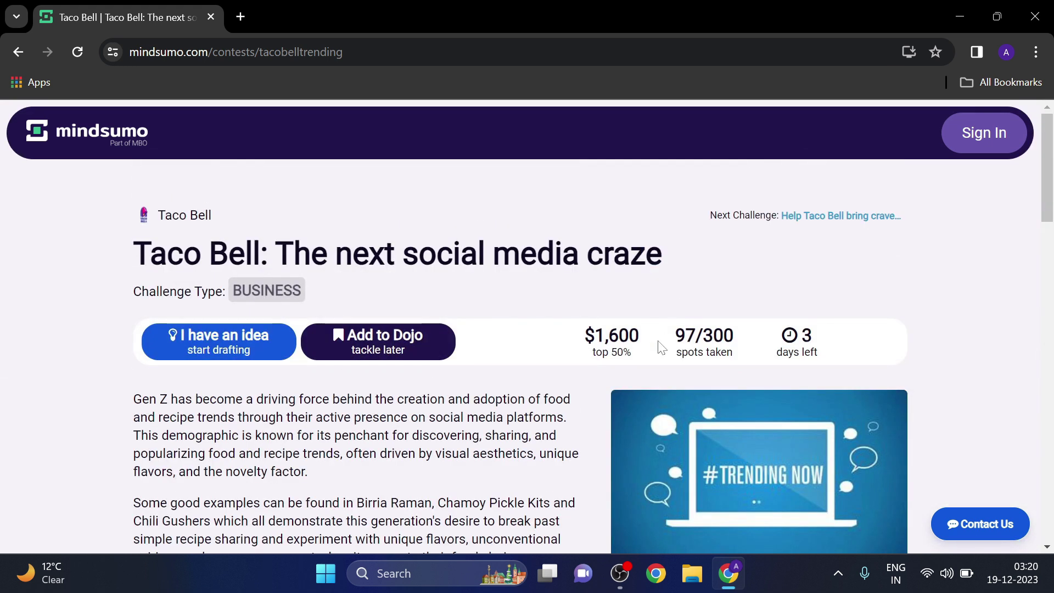
left_click_drag(685, 336, 750, 339)
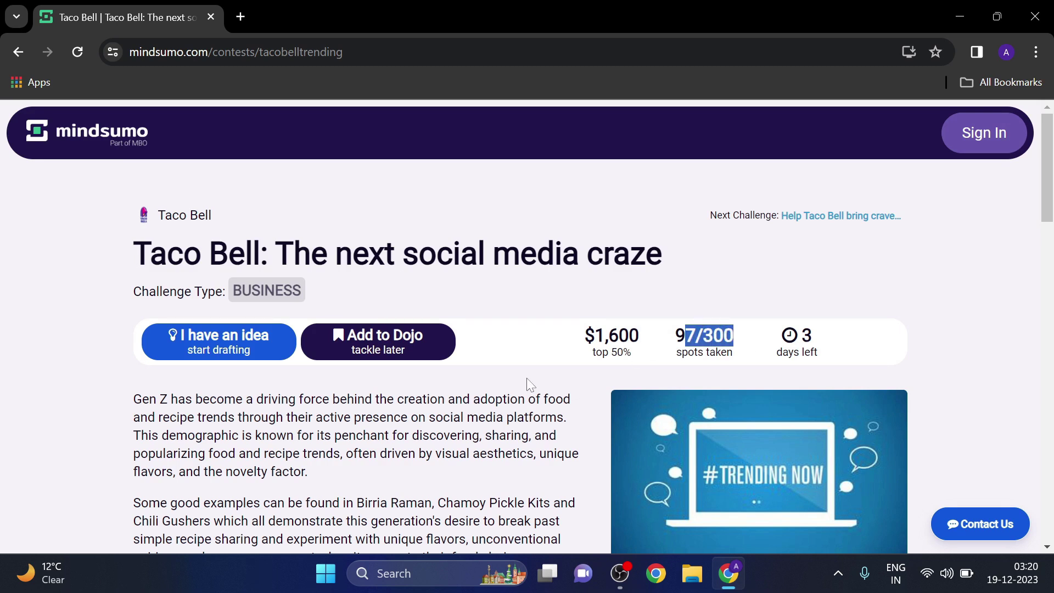
Start drafting an idea for the Taco Bell challenge and go from the sign-in prompt to the new-account registration form
left_click(244, 348)
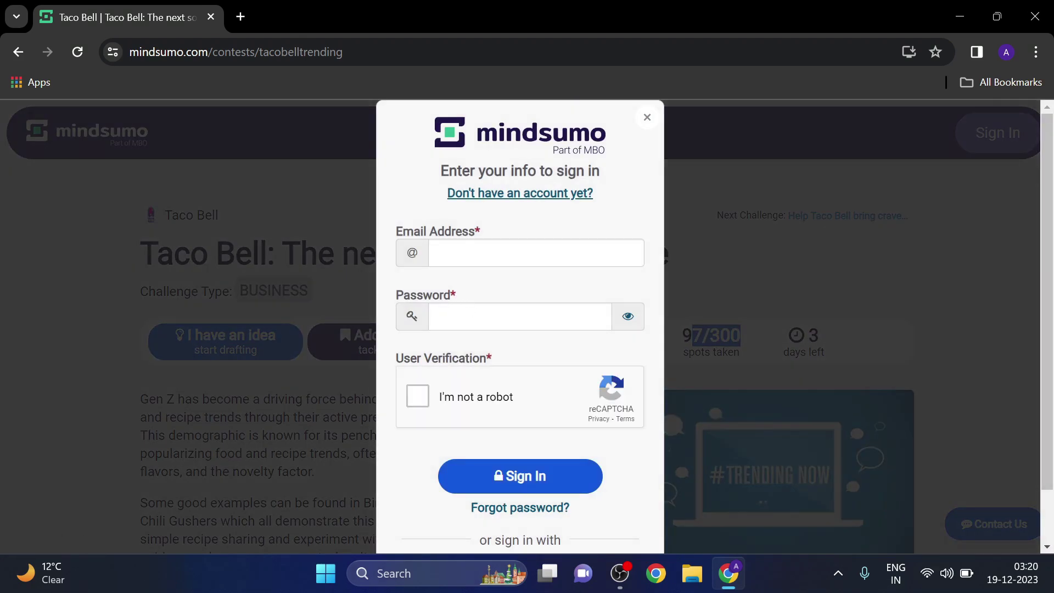
scroll(474, 420, "down", 1)
scroll(532, 371, "up", 1)
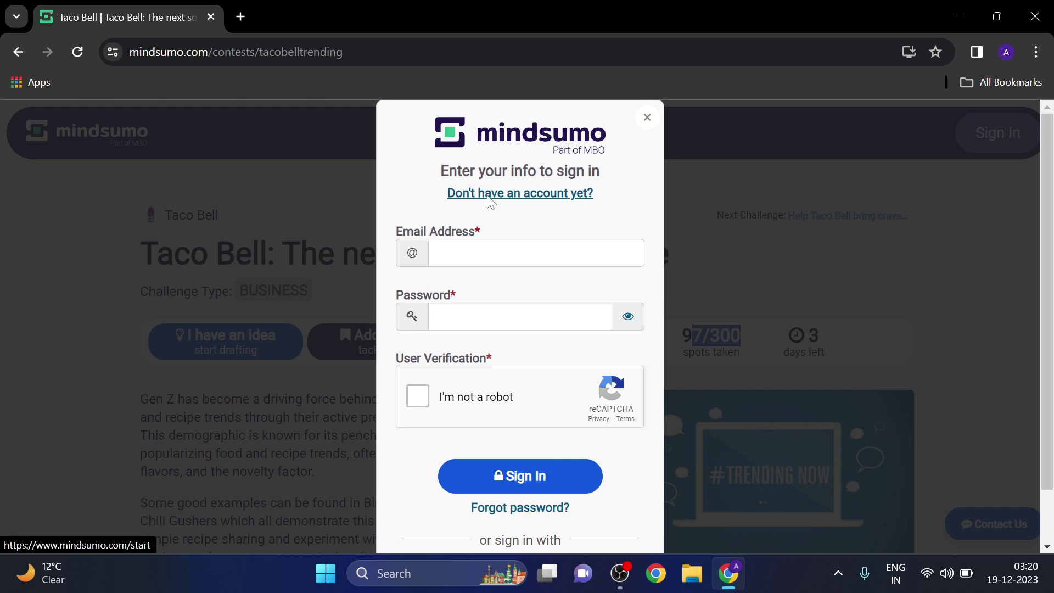
left_click(488, 196)
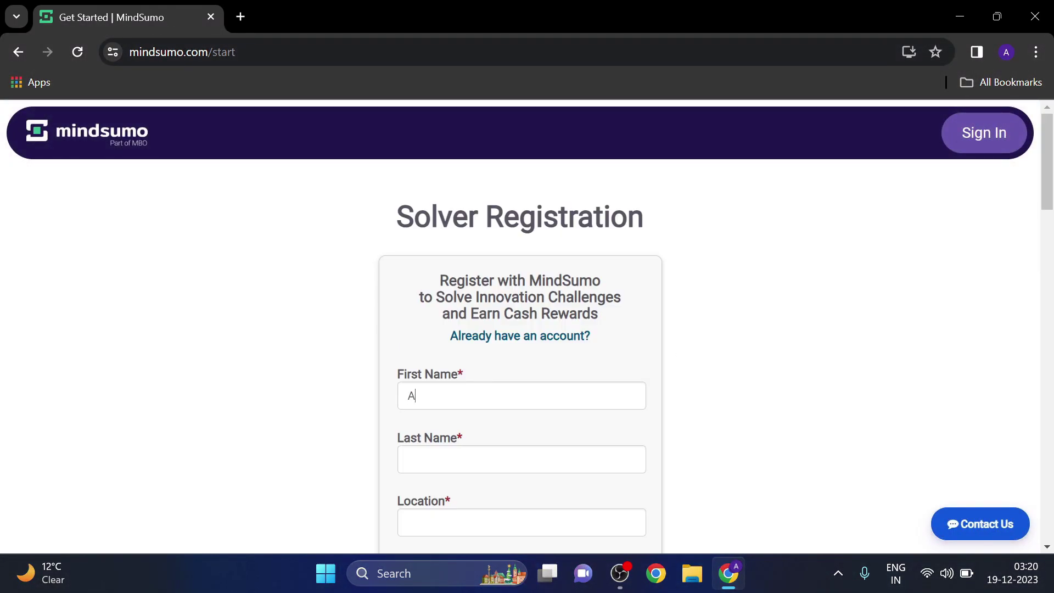
Fill in the first and last name in the solver registration and set the location to Delhi, India
scroll(470, 395, "down", 5)
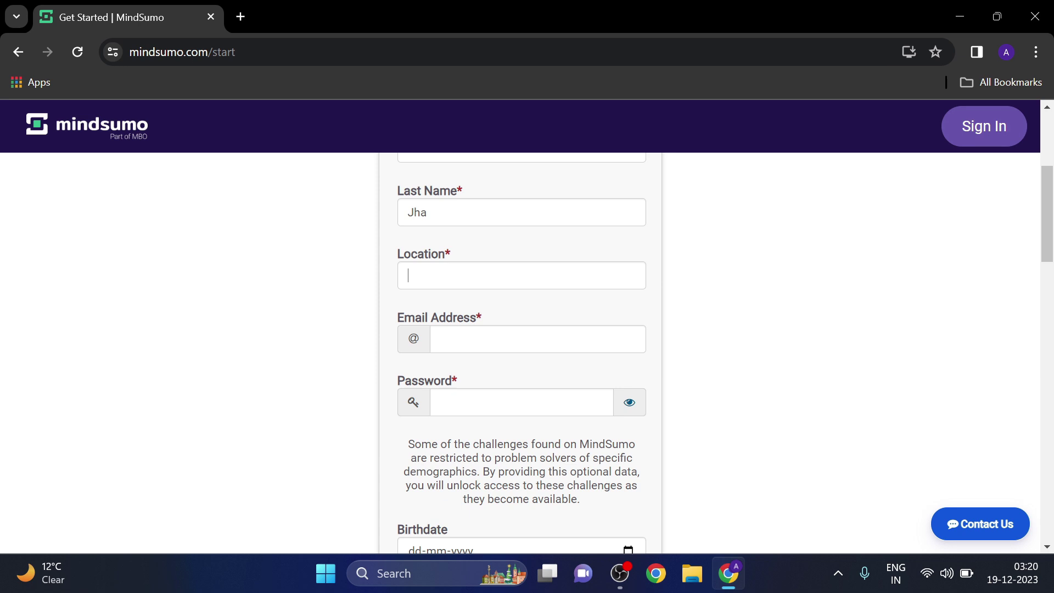
key("BackSpace")
key("BackSpace")
key("BackSpace")
key("BackSpace")
type("delhi")
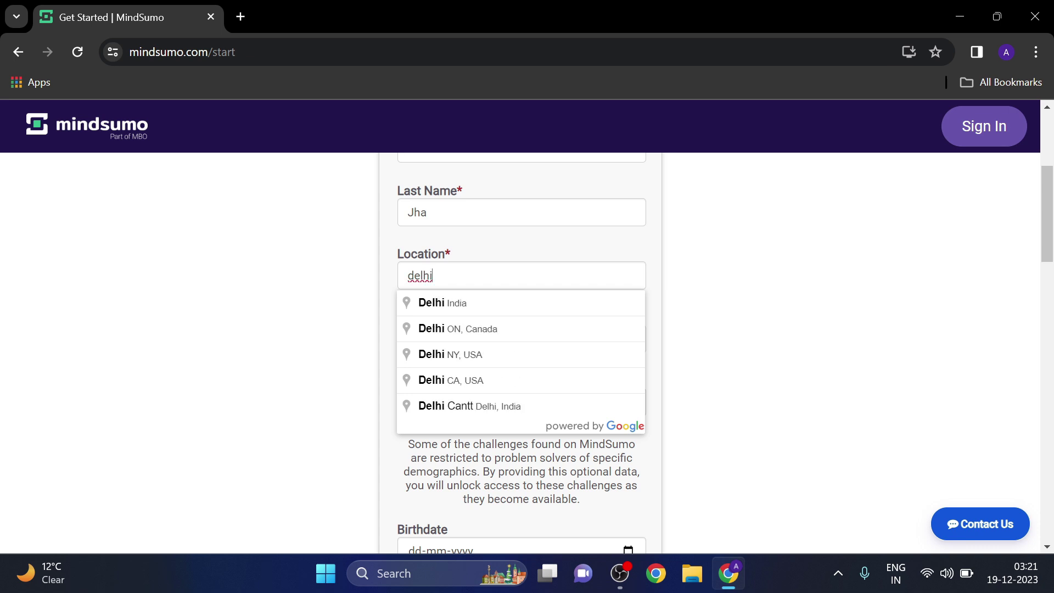
left_click(479, 302)
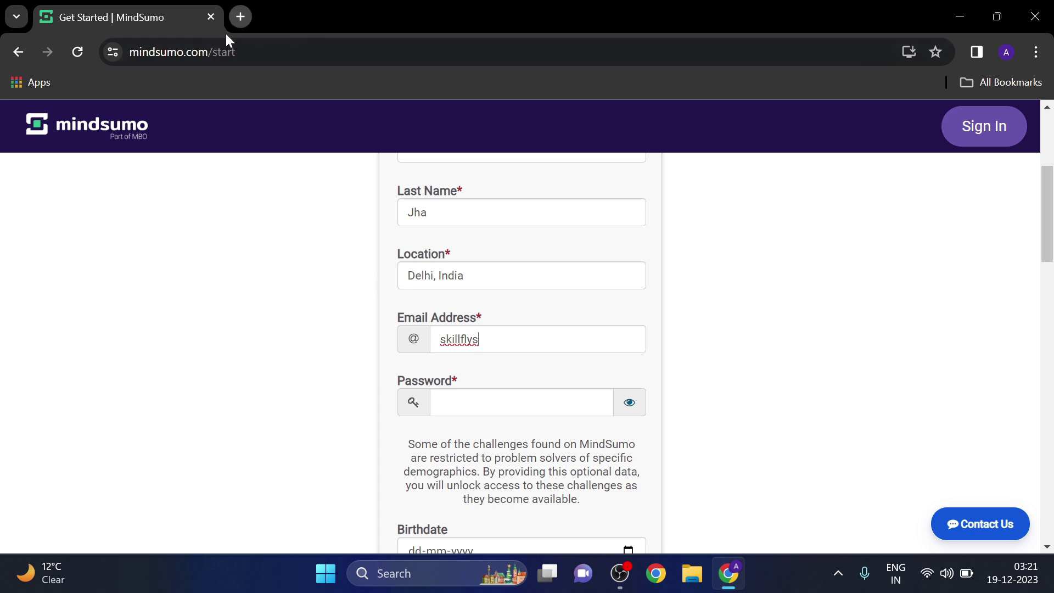
Open Gmail in a new tab and copy the account's email address from the profile details
left_click(240, 17)
type("gmail")
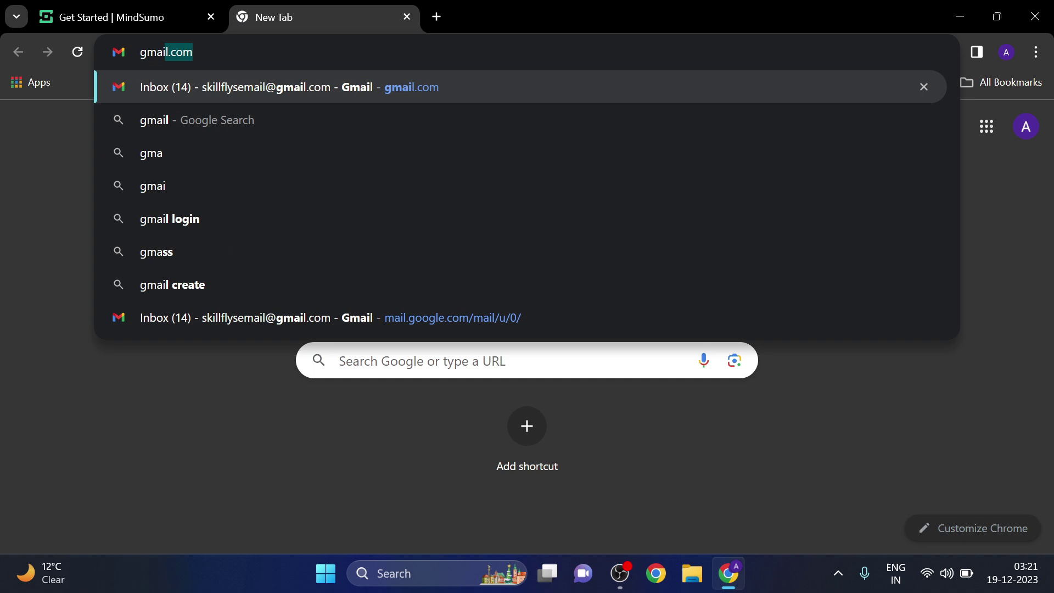
key("Return")
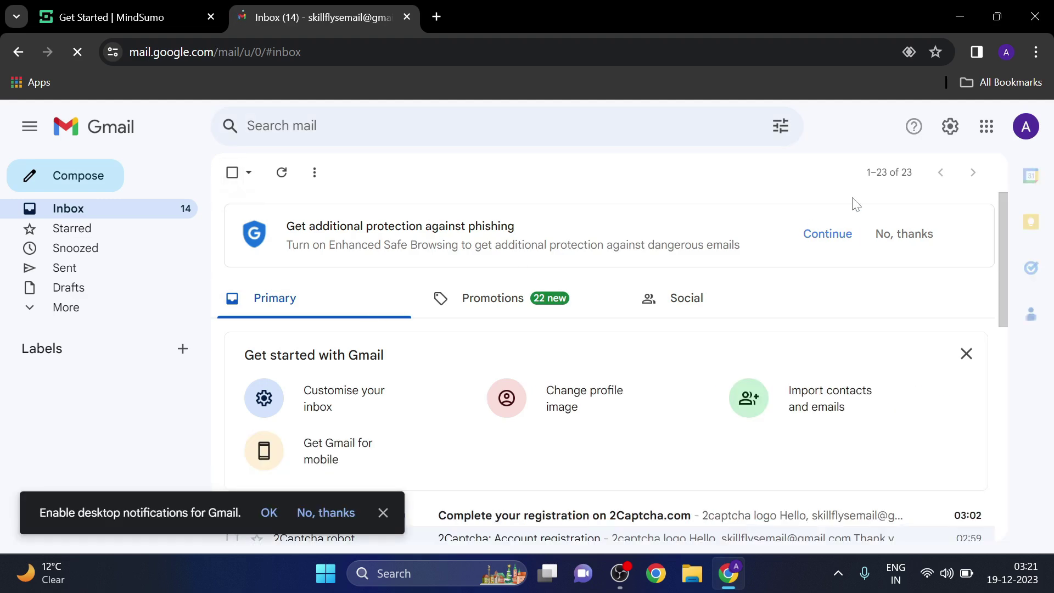
left_click(1026, 126)
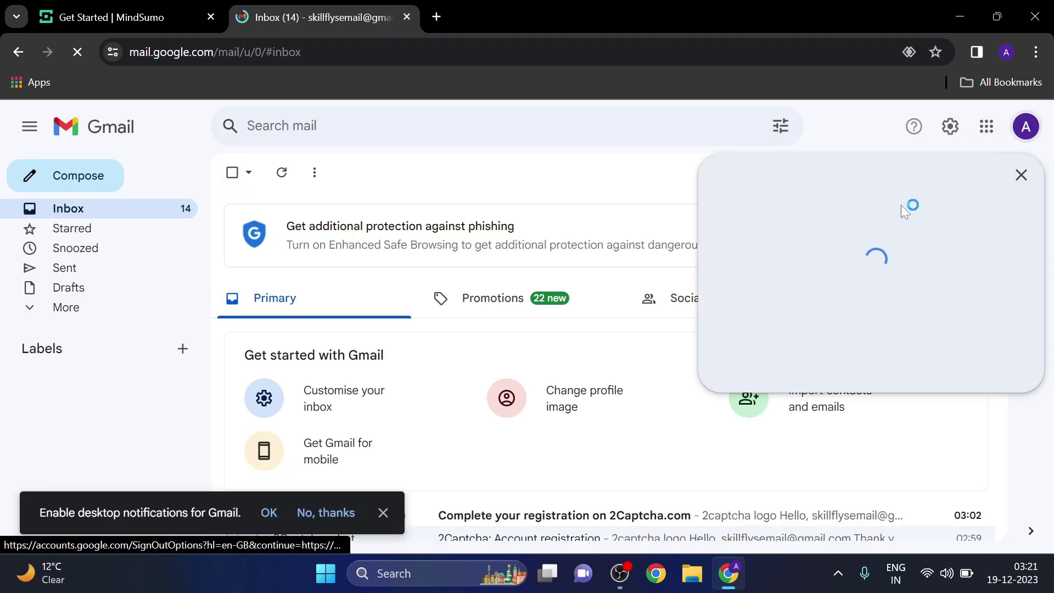
left_click_drag(955, 182, 804, 177)
right_click(818, 179)
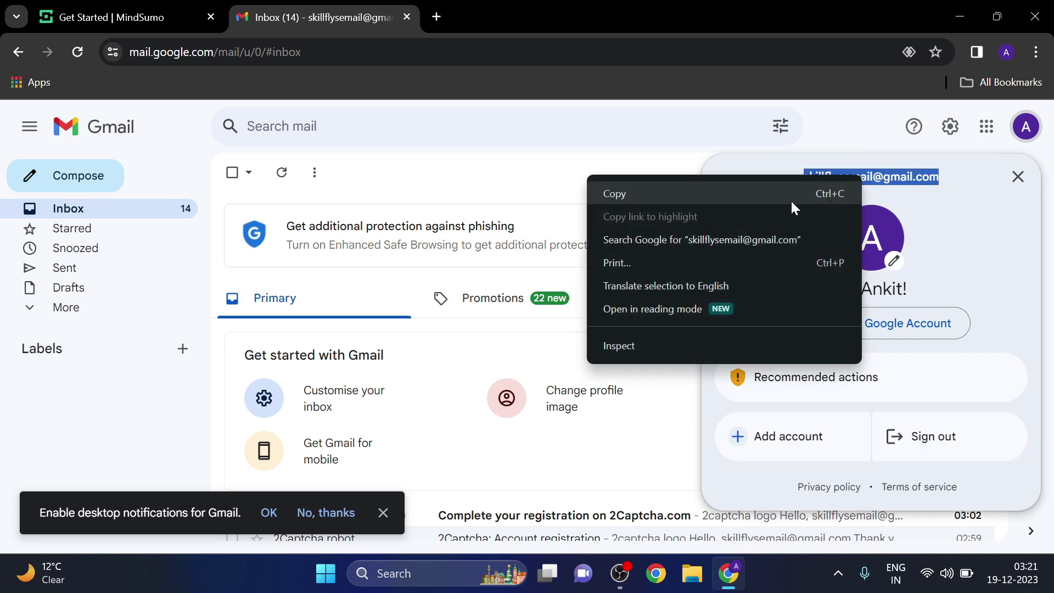
left_click(790, 195)
Return to the MindSumo registration, replace the partial email with the copied address and enter the account password
left_click(116, 16)
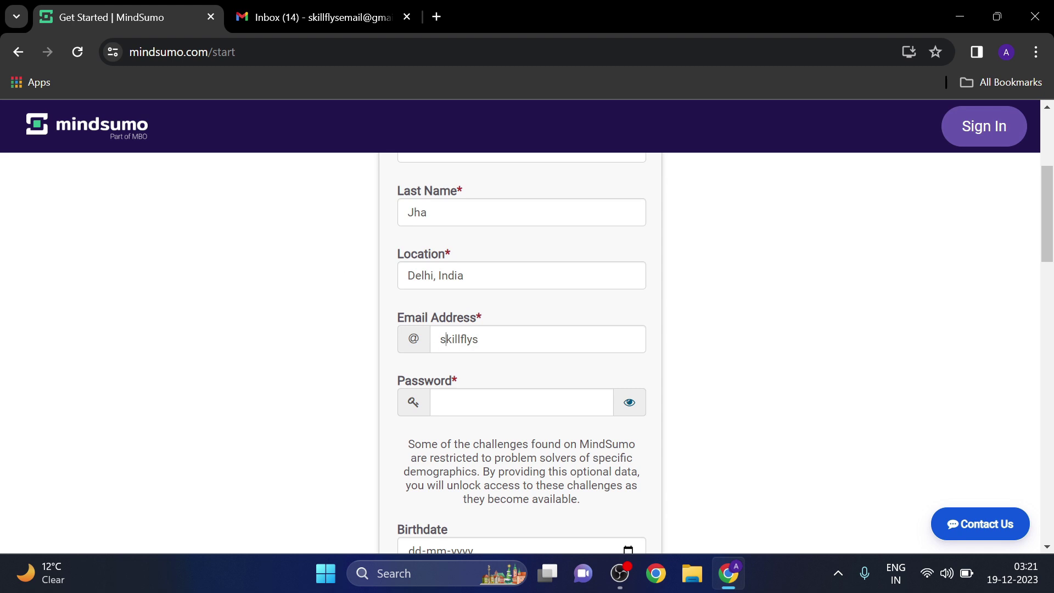
key("ctrl+v")
scroll(485, 266, "down", 3)
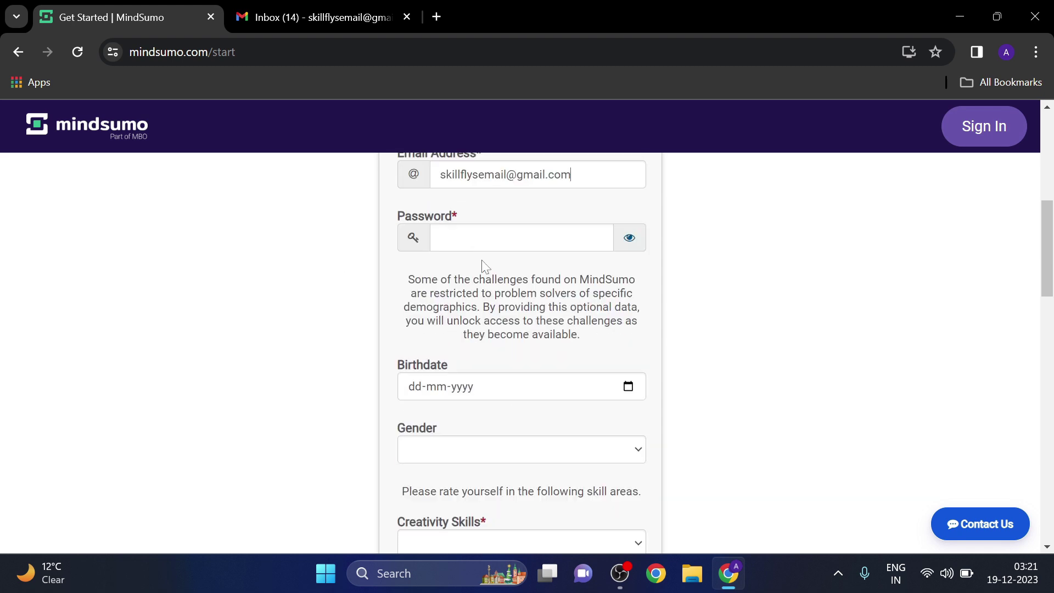
key("Tab")
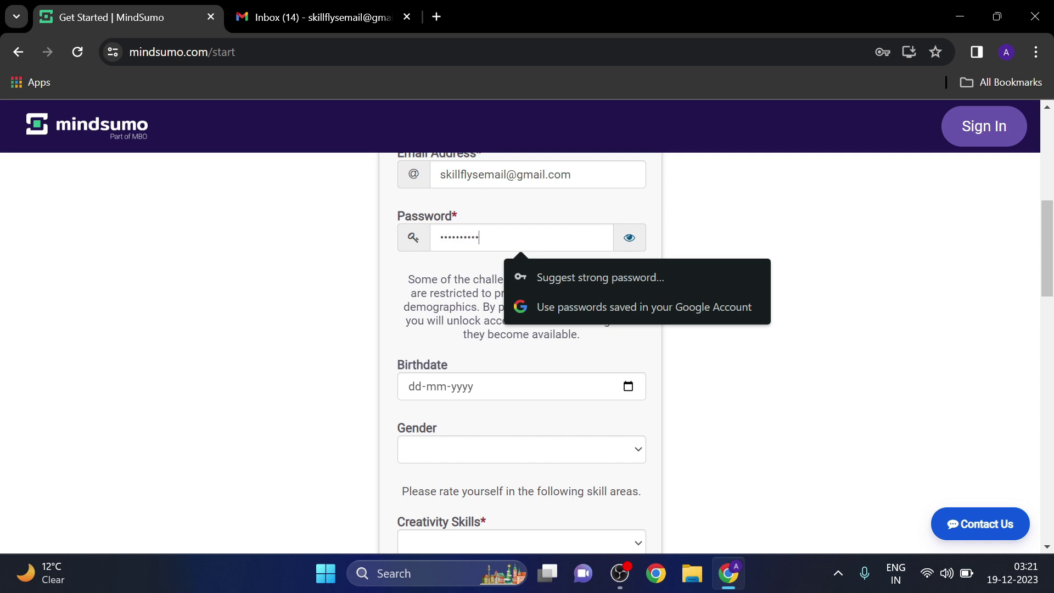
Fill in the birthdate in the registration form and set the gender to Male
scroll(395, 329, "down", 2)
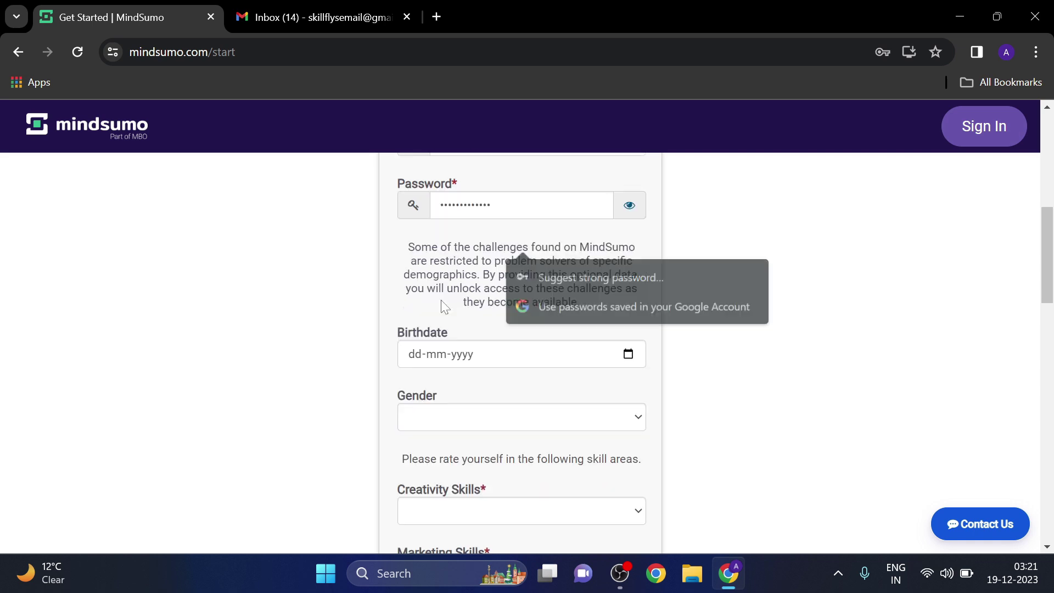
left_click(415, 313)
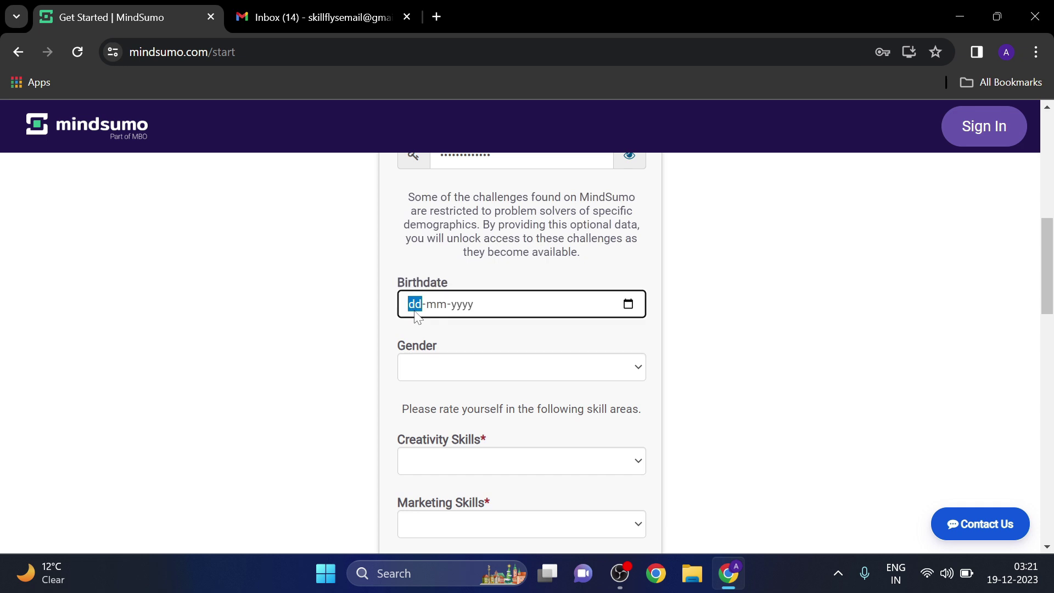
left_click(629, 305)
left_click(475, 338)
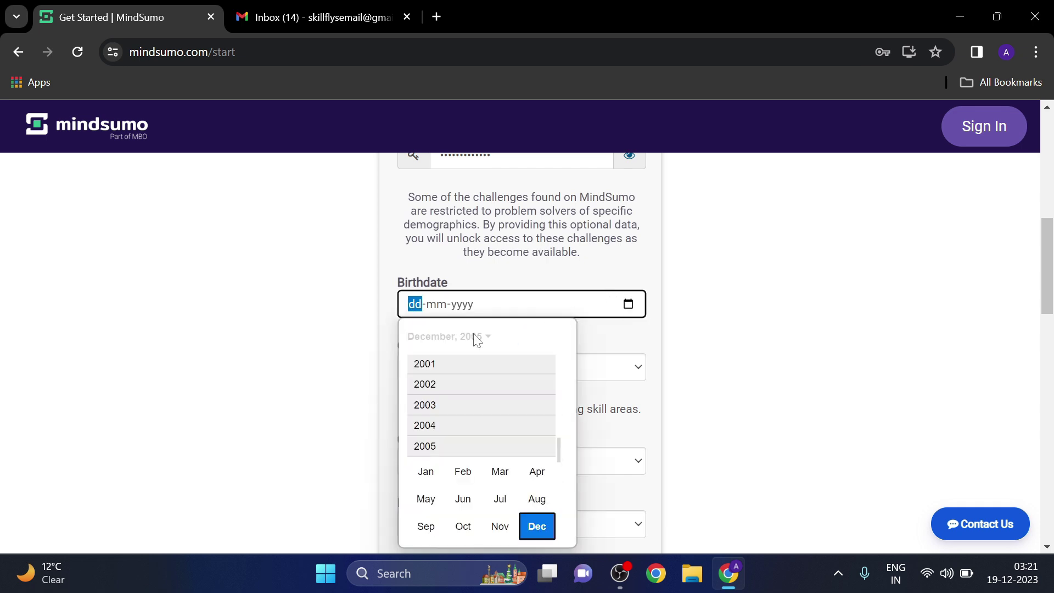
left_click(449, 384)
left_click(532, 422)
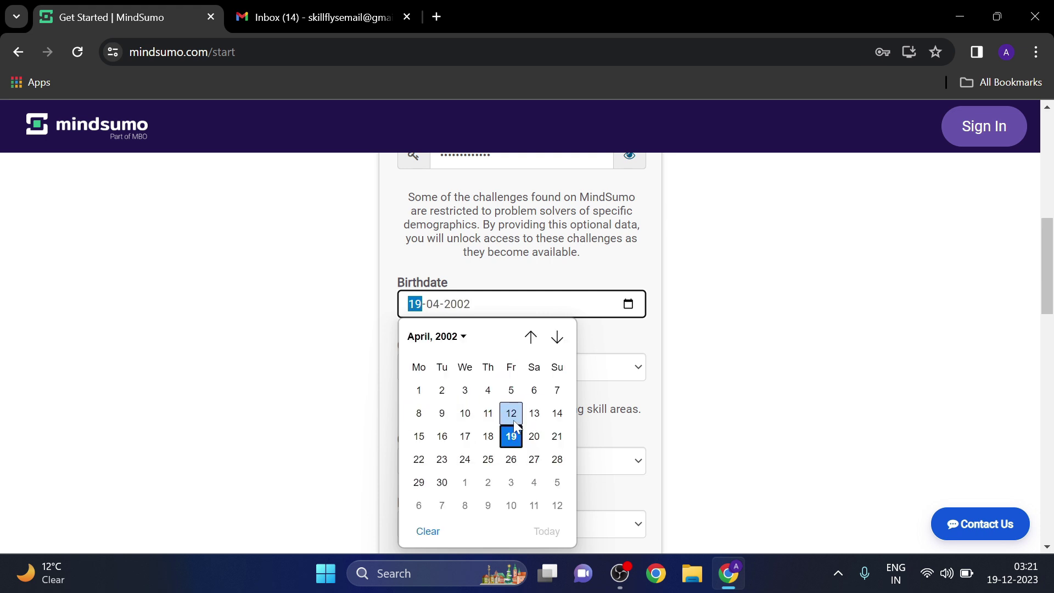
left_click(419, 436)
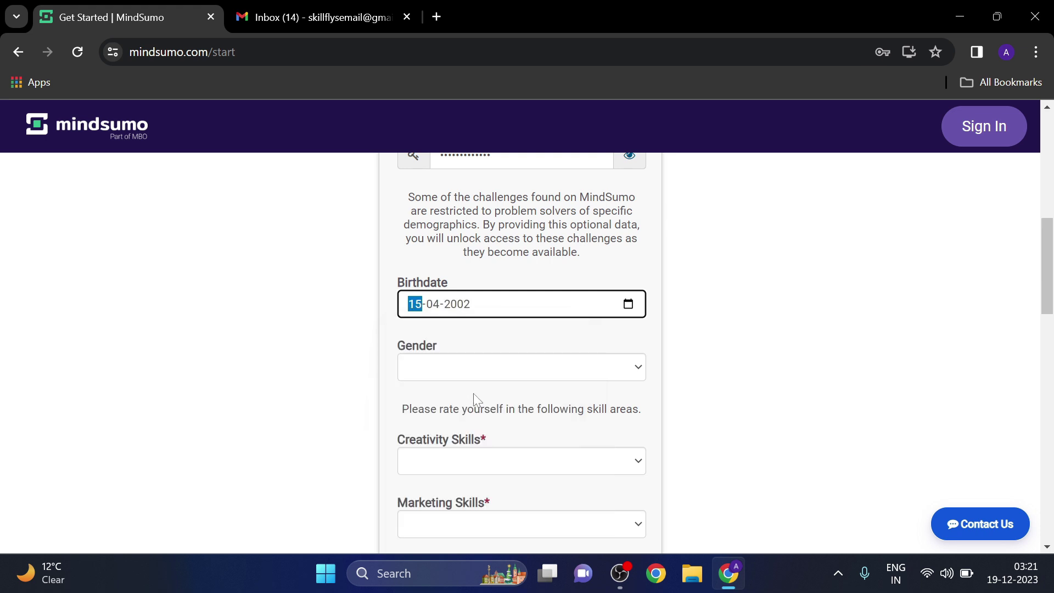
left_click(459, 367)
left_click(456, 404)
Rate the creativity, marketing and technical skills each as Above Average Proficiency
scroll(456, 404, "down", 1)
scroll(463, 324, "down", 3)
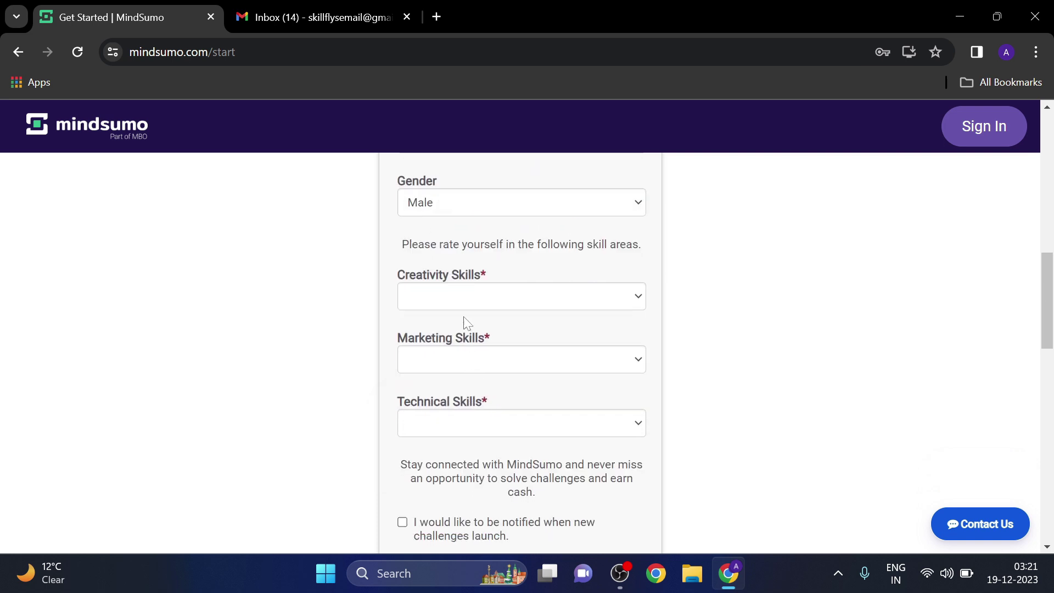
left_click(462, 302)
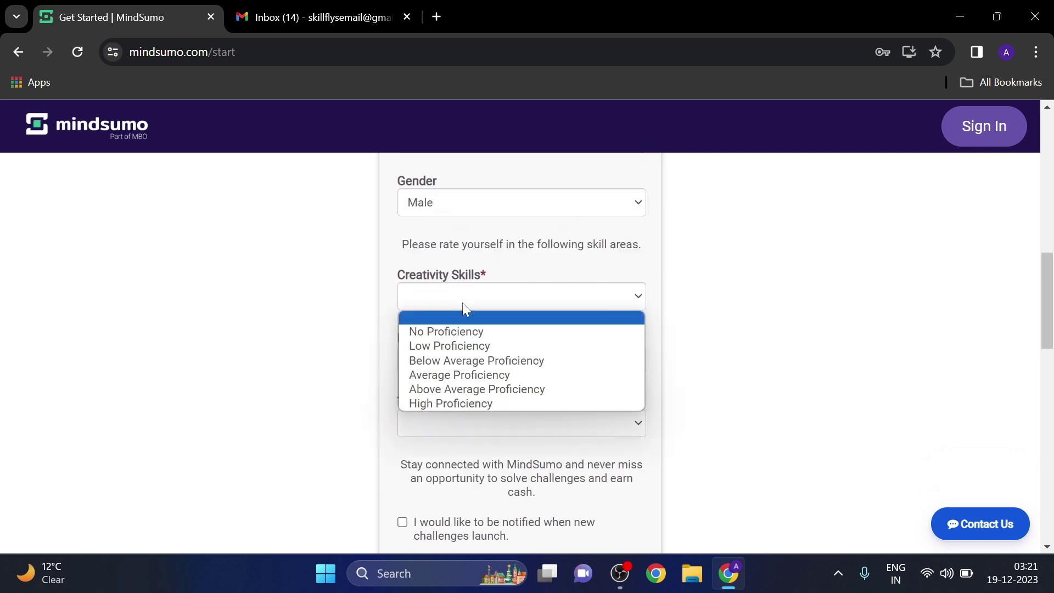
left_click(476, 389)
left_click(471, 360)
left_click(475, 454)
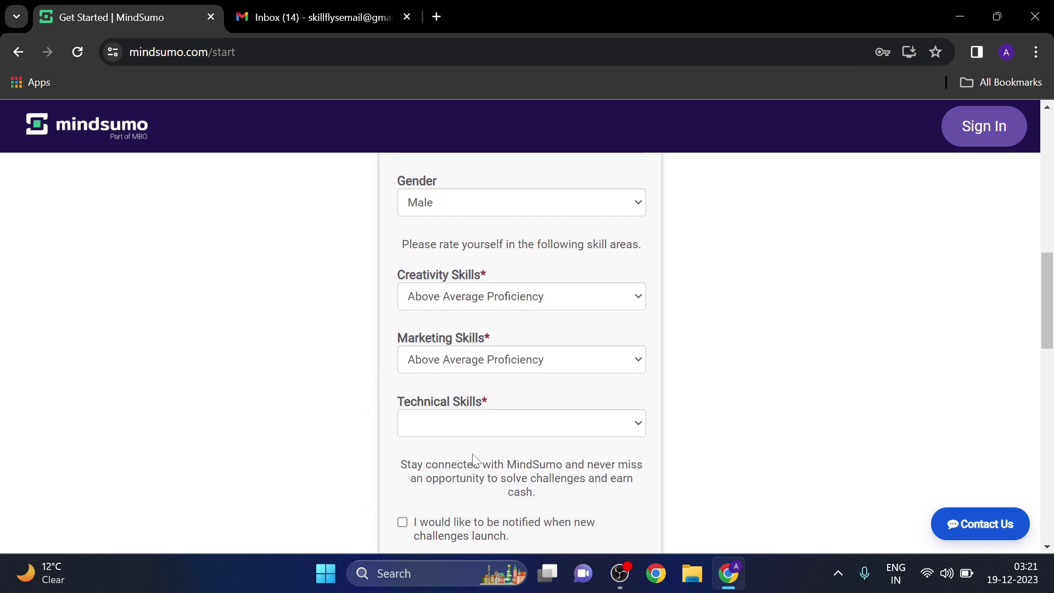
scroll(497, 374, "down", 2)
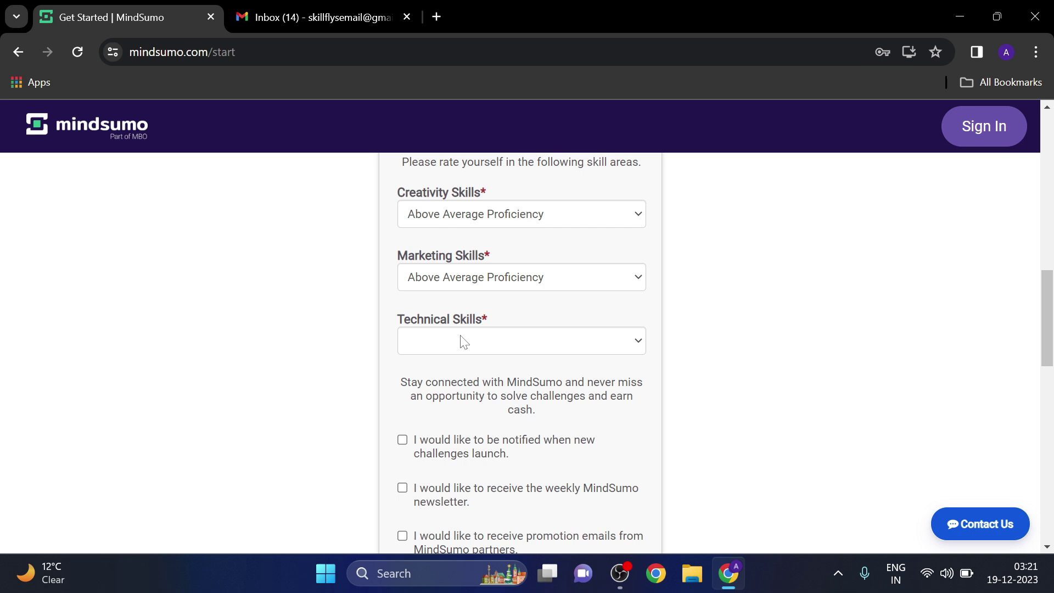
left_click(463, 342)
left_click(473, 434)
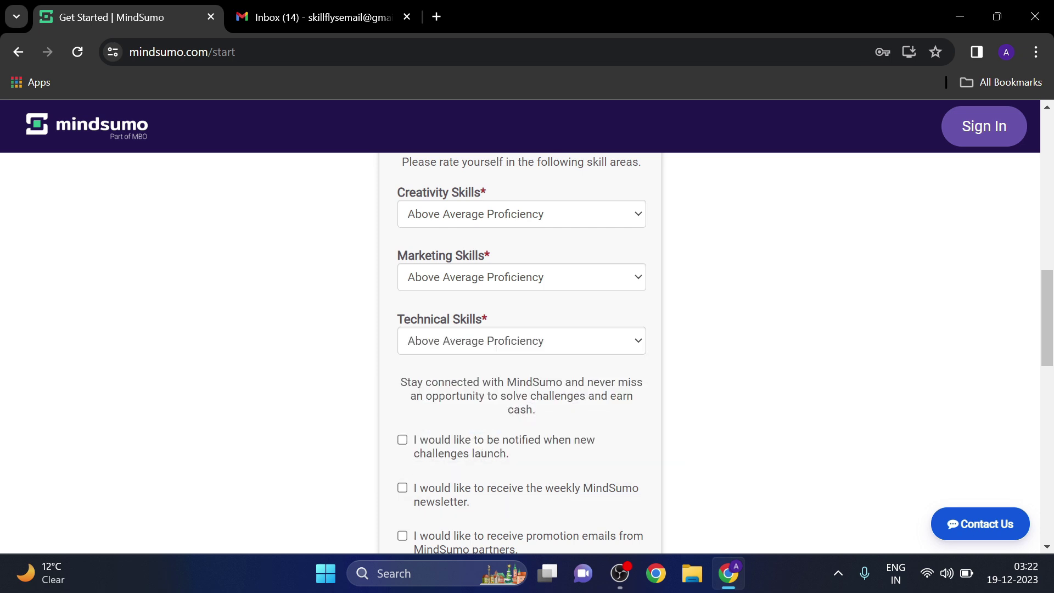
Opt in to challenge notifications, the weekly newsletter and partner promotions, and accept the Terms of Use, Privacy Policy and own-work certification
scroll(426, 402, "down", 3)
left_click(407, 281)
left_click(404, 325)
left_click(403, 373)
left_click(403, 420)
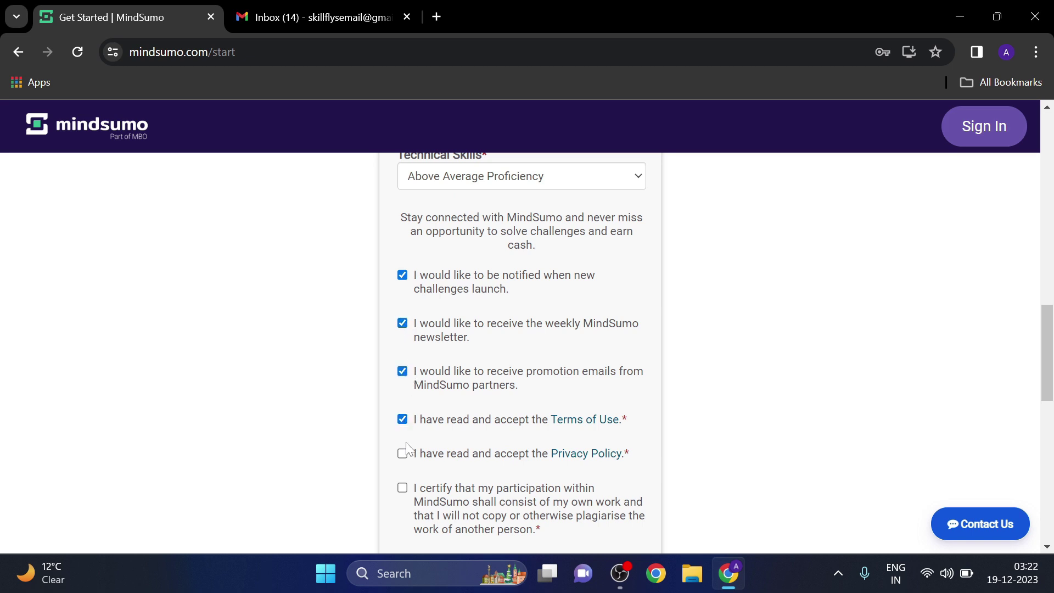
scroll(412, 440, "down", 1)
left_click(404, 374)
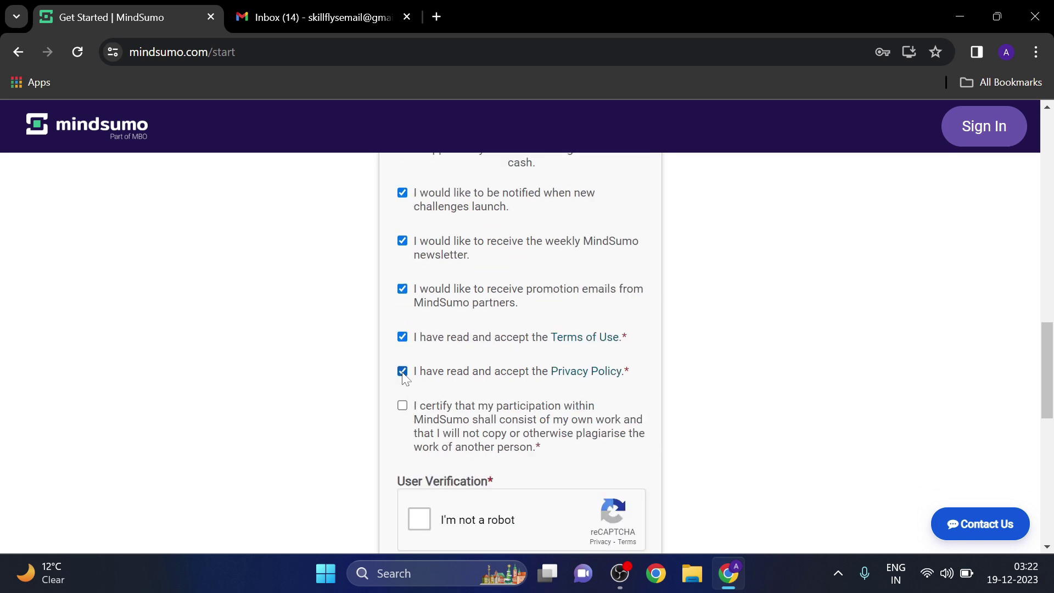
left_click(403, 406)
Complete the "I'm not a robot" verification, submit the registration and decline to save the account password in the browser
scroll(433, 357, "down", 4)
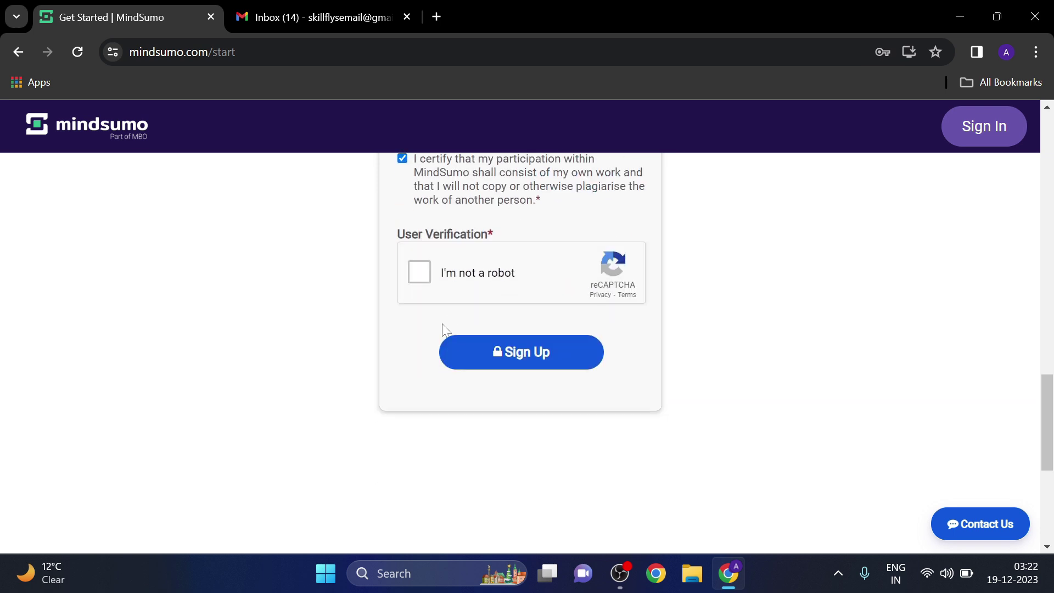
left_click(417, 272)
left_click(521, 365)
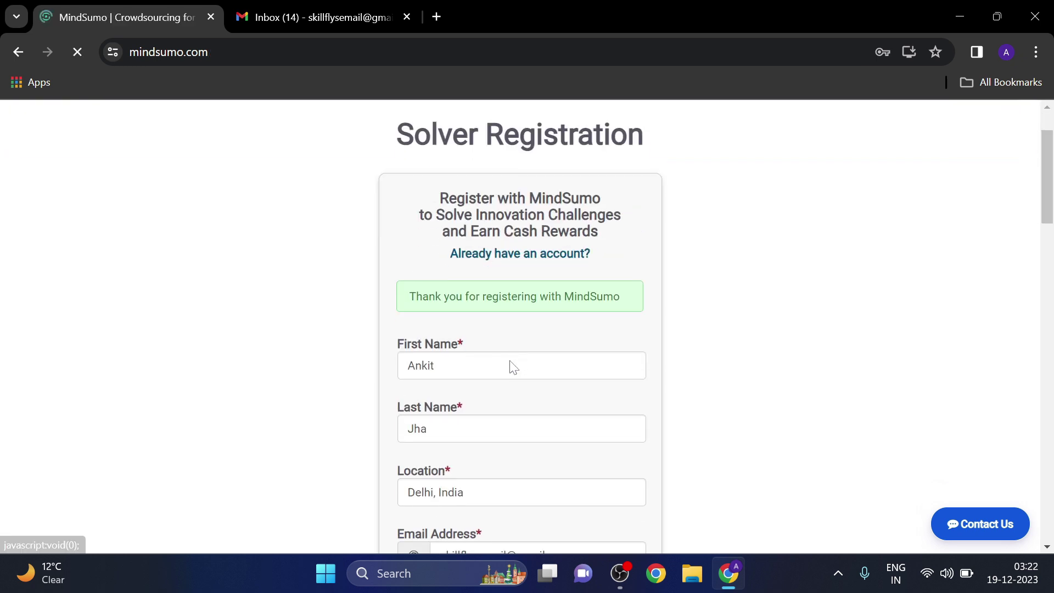
scroll(514, 362, "down", 7)
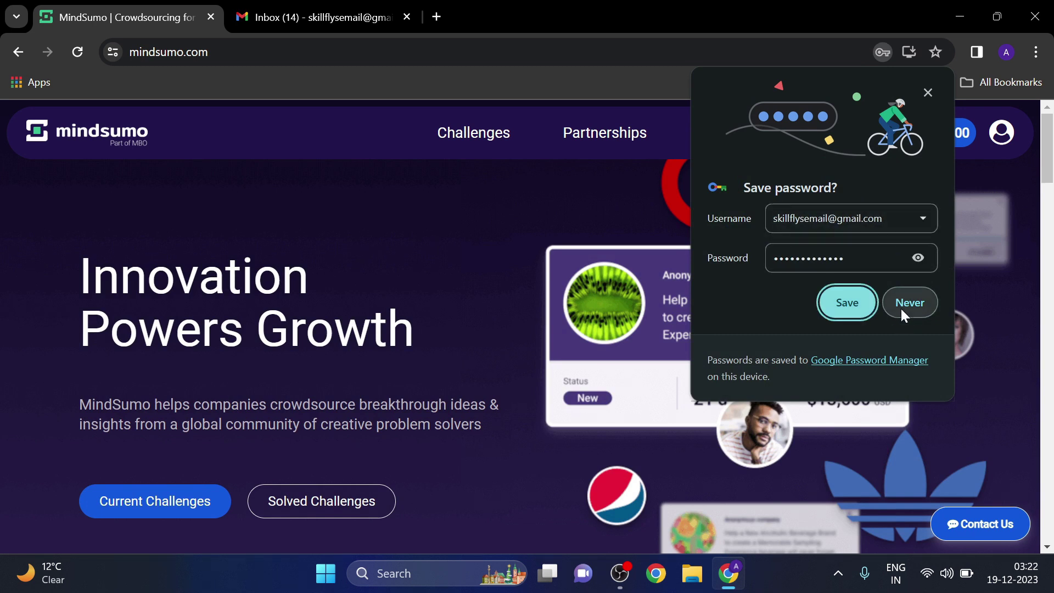
left_click(900, 306)
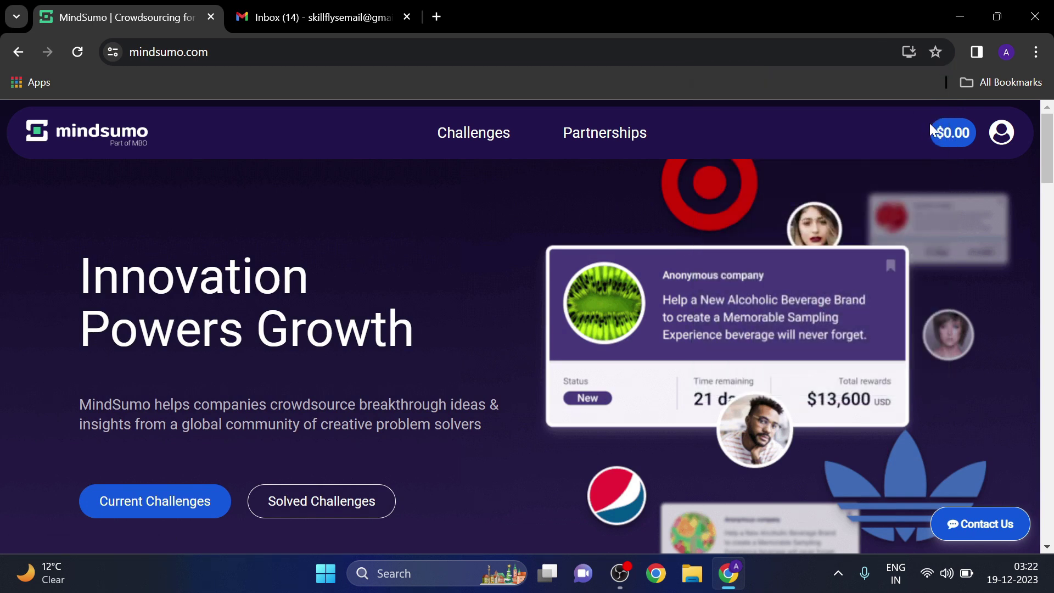
Open the MindSumo Challenges page, check the Gmail inbox for new messages and close Gmail
left_click(455, 136)
left_click(318, 17)
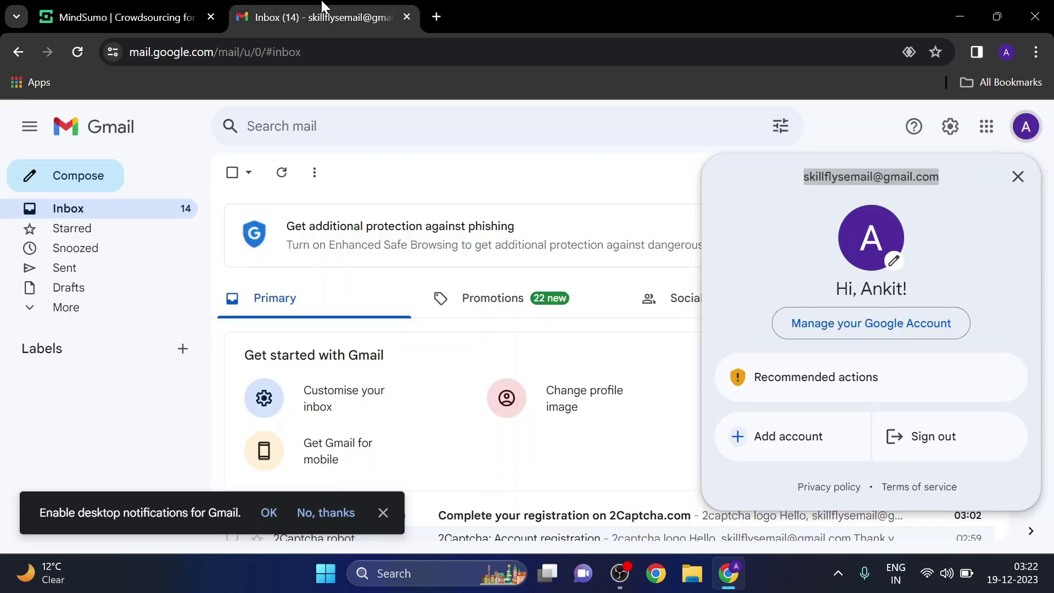
left_click(458, 423)
scroll(458, 423, "down", 3)
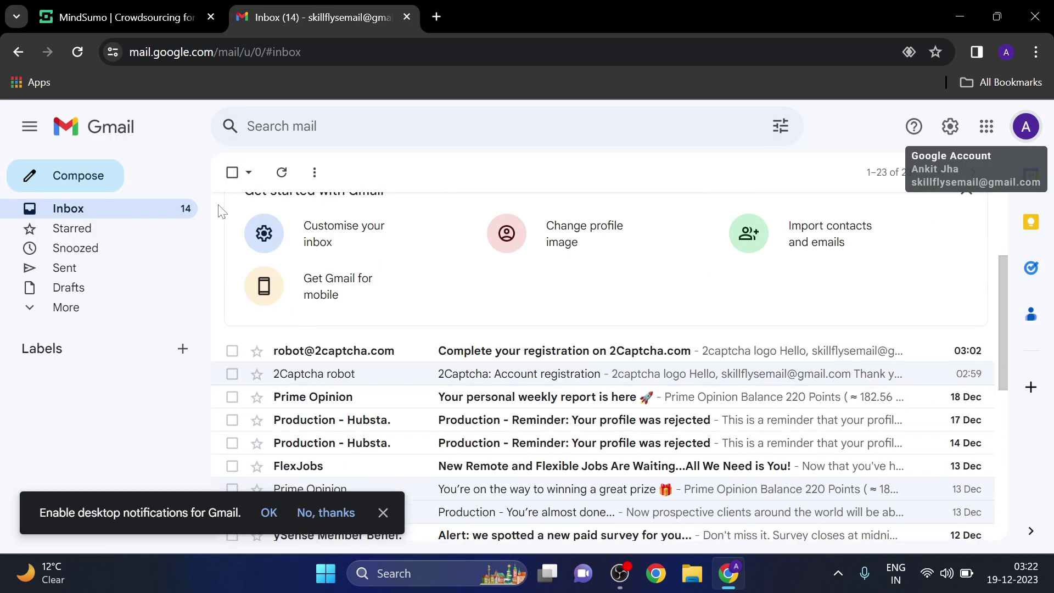
left_click(407, 18)
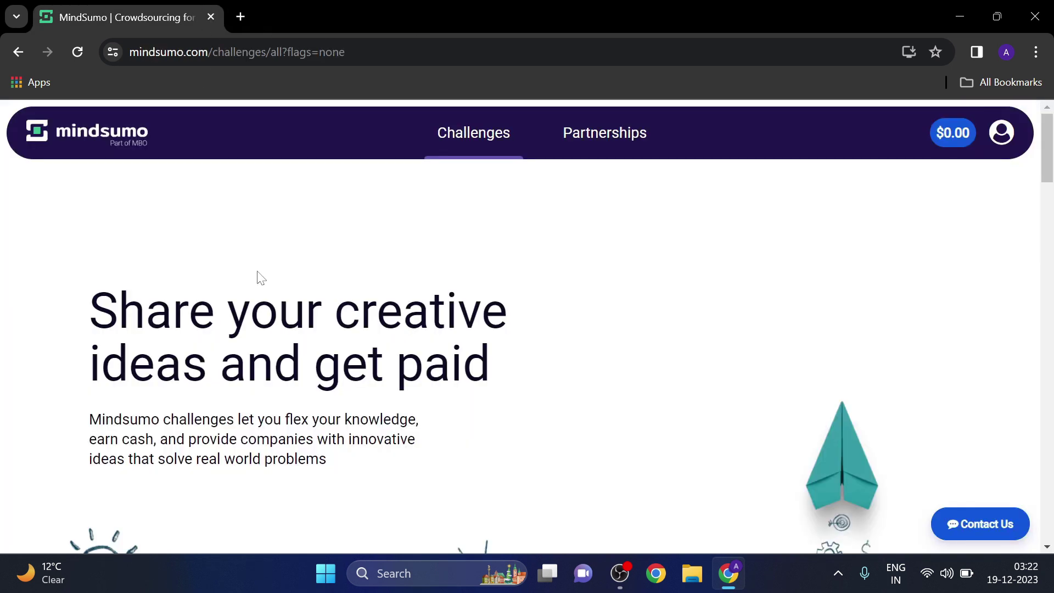
Open the Taco Bell social media craze challenge and reserve a spot, accepting the 12-hour submission limit
scroll(268, 307, "down", 5)
left_click(179, 340)
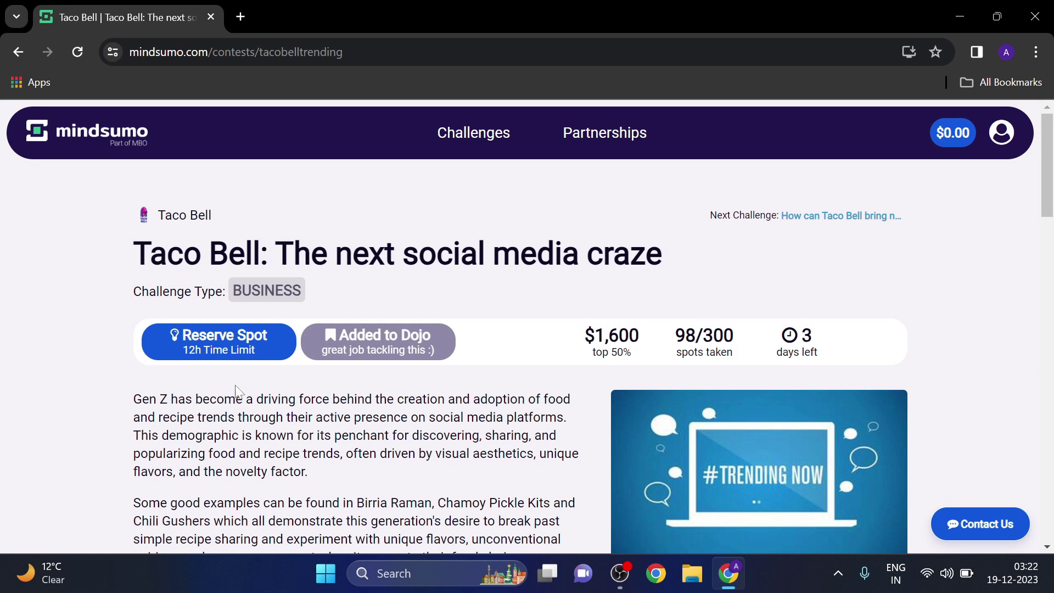
left_click(242, 350)
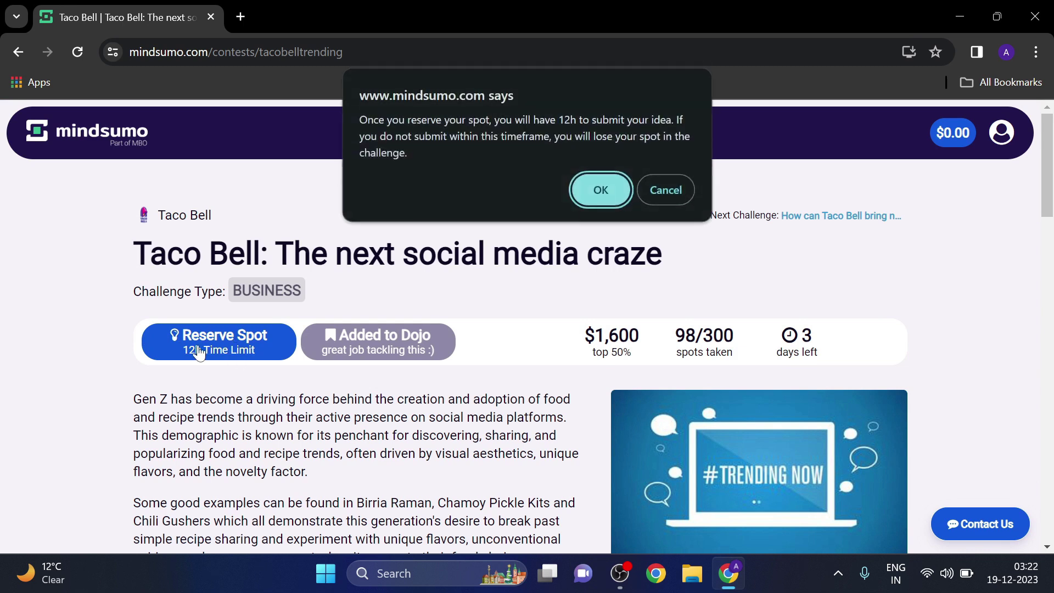
left_click(592, 205)
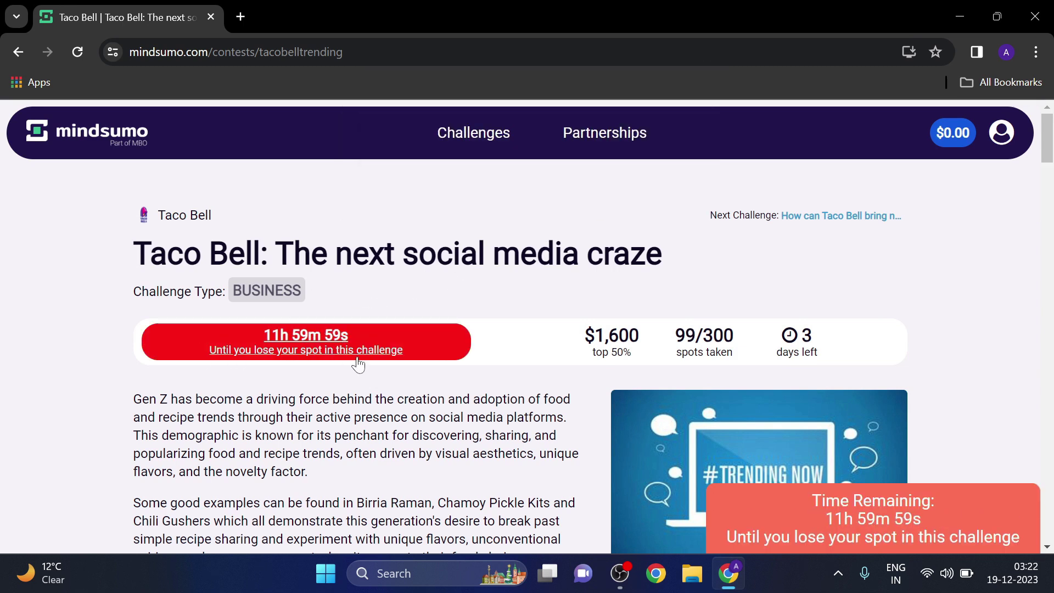
Review the challenge's submission form, including the age and eating-frequency options, the written-answer questions, and the sources and submit area
scroll(358, 365, "down", 12)
scroll(378, 360, "down", 5)
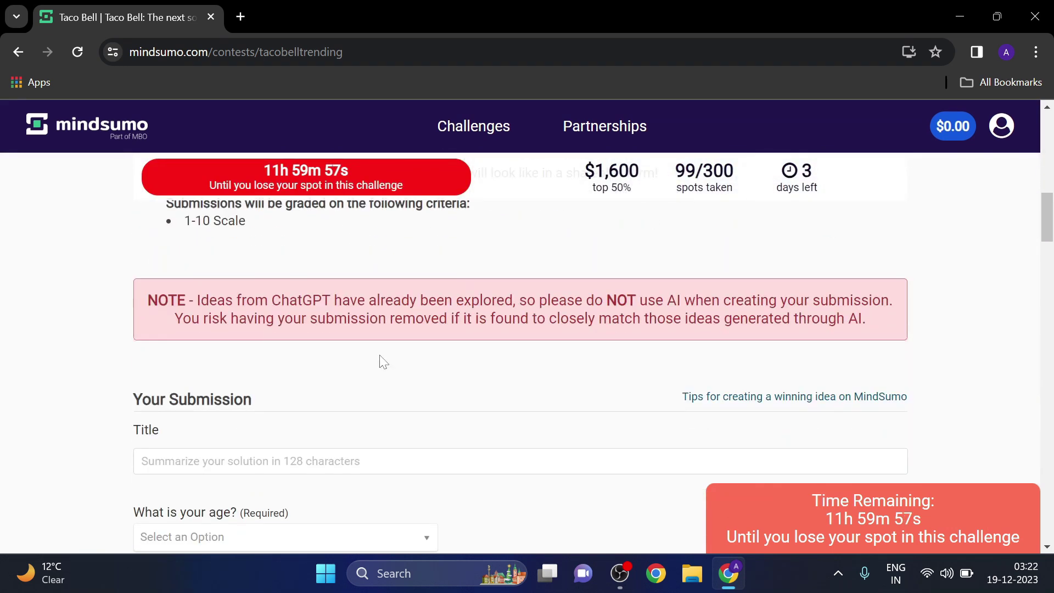
left_click(247, 296)
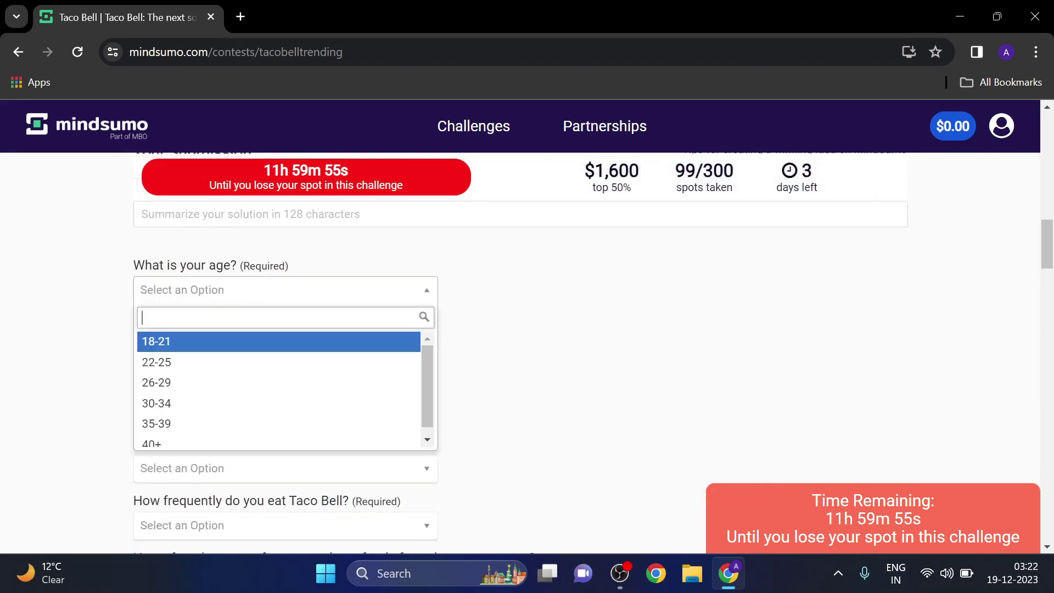
scroll(279, 384, "down", 3)
left_click(308, 367)
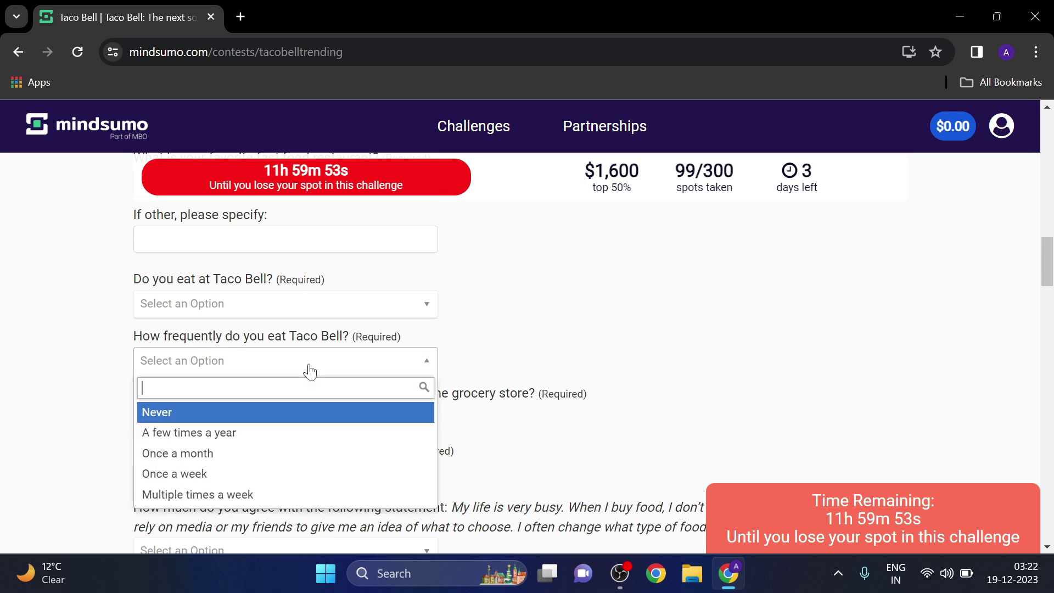
scroll(482, 388, "down", 6)
left_click(483, 417)
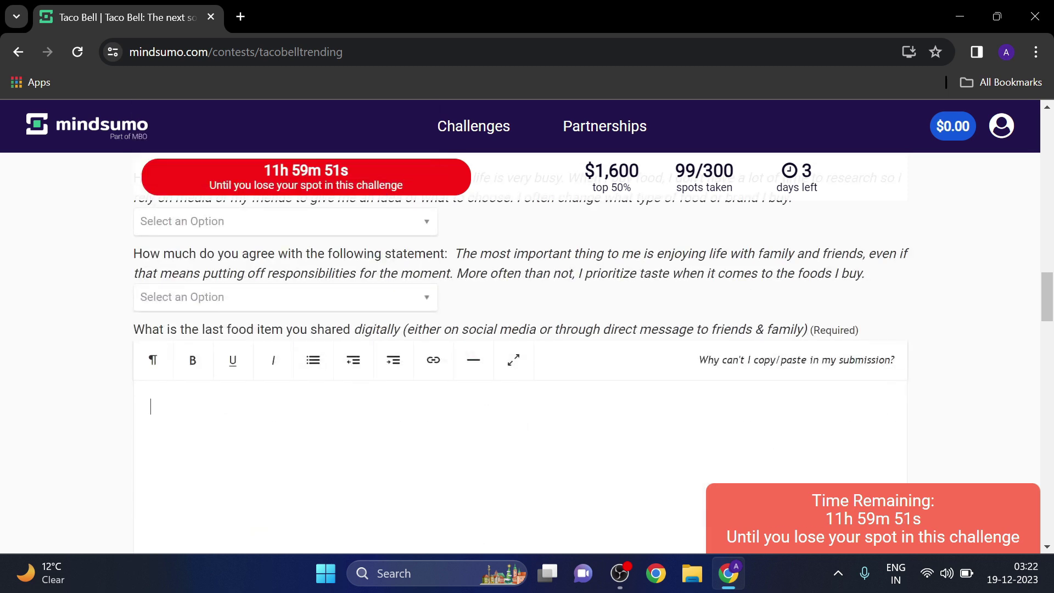
scroll(494, 363, "down", 5)
scroll(340, 387, "down", 15)
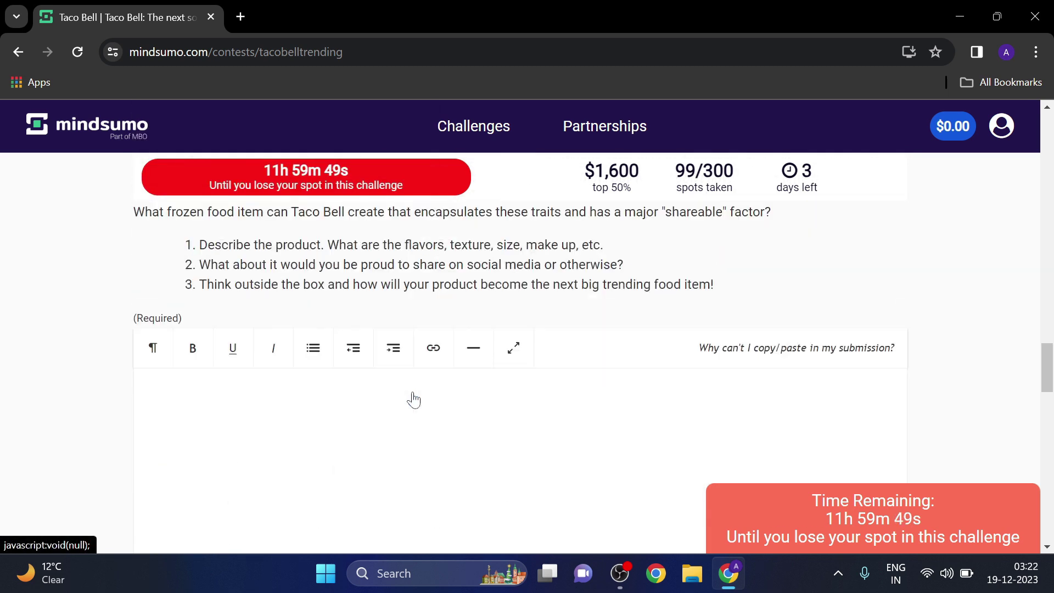
scroll(625, 392, "up", 8)
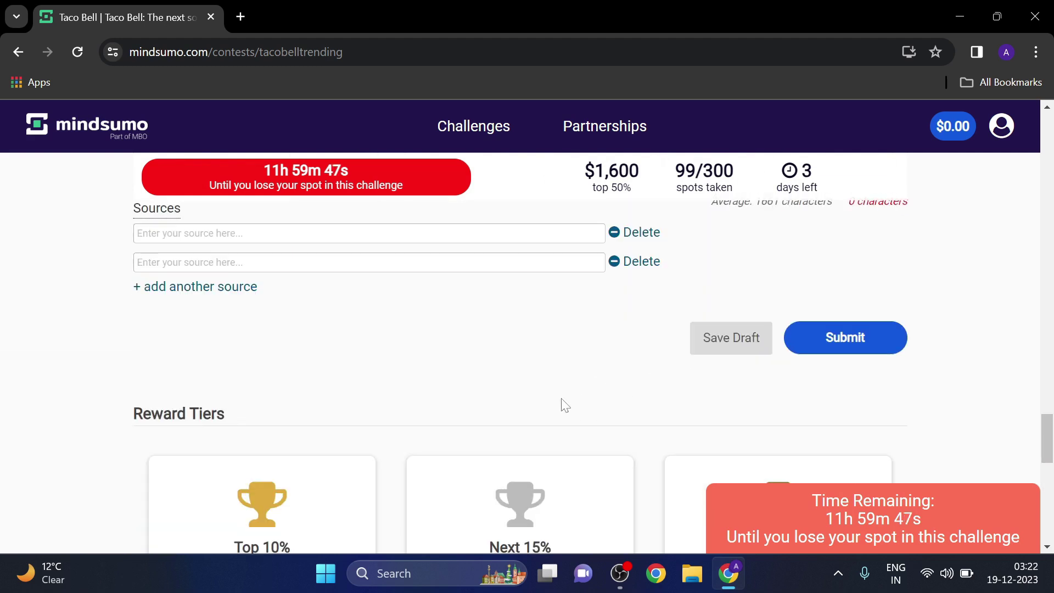
scroll(485, 365, "up", 6)
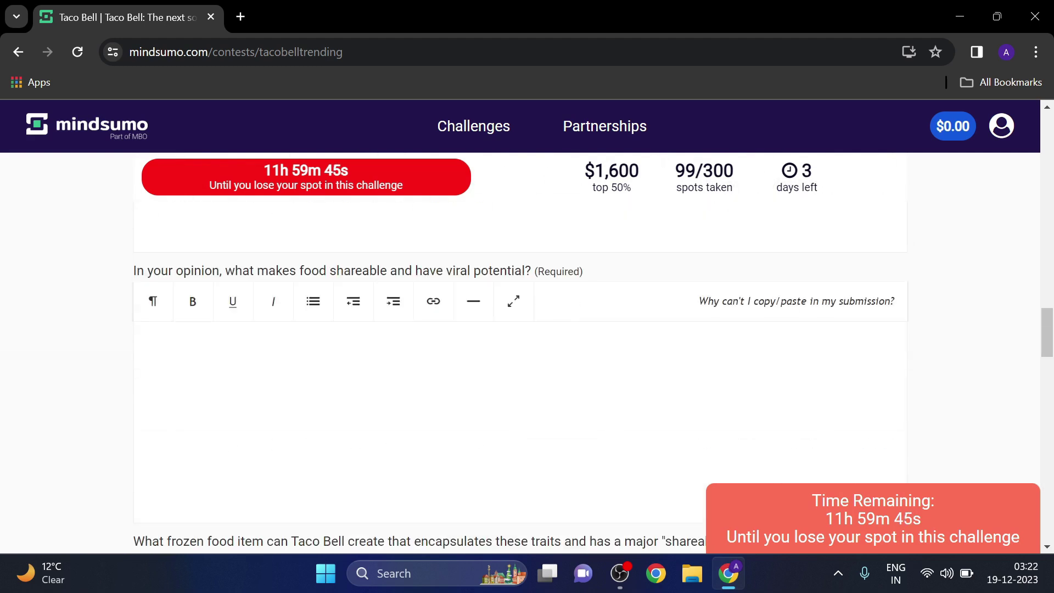
scroll(259, 322, "down", 7)
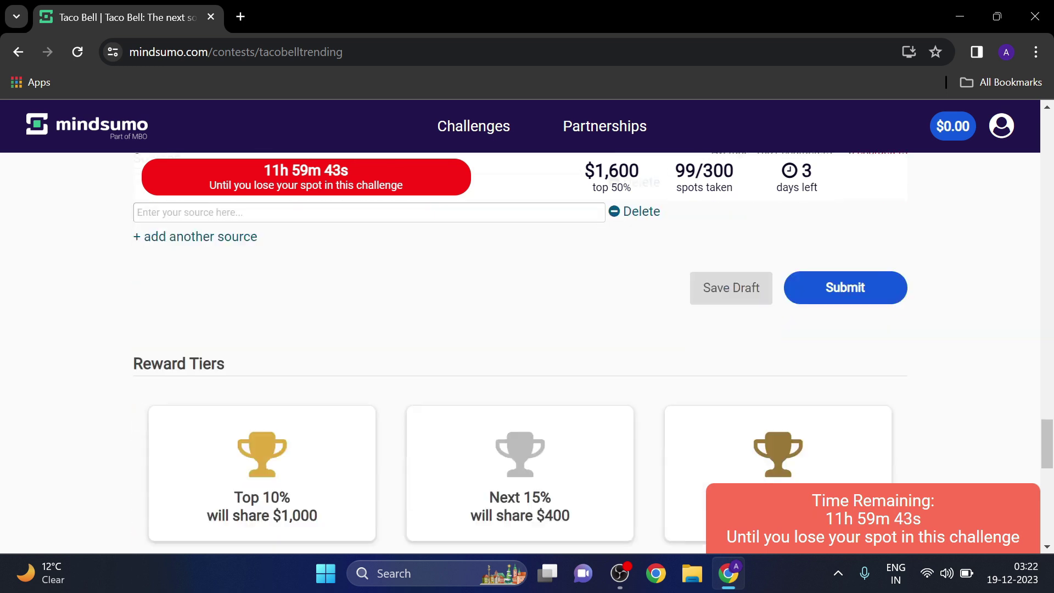
Examine the challenge's reward tiers, highlighting the percentage and shared amount for the top 10% and the next 15%
scroll(214, 388, "down", 3)
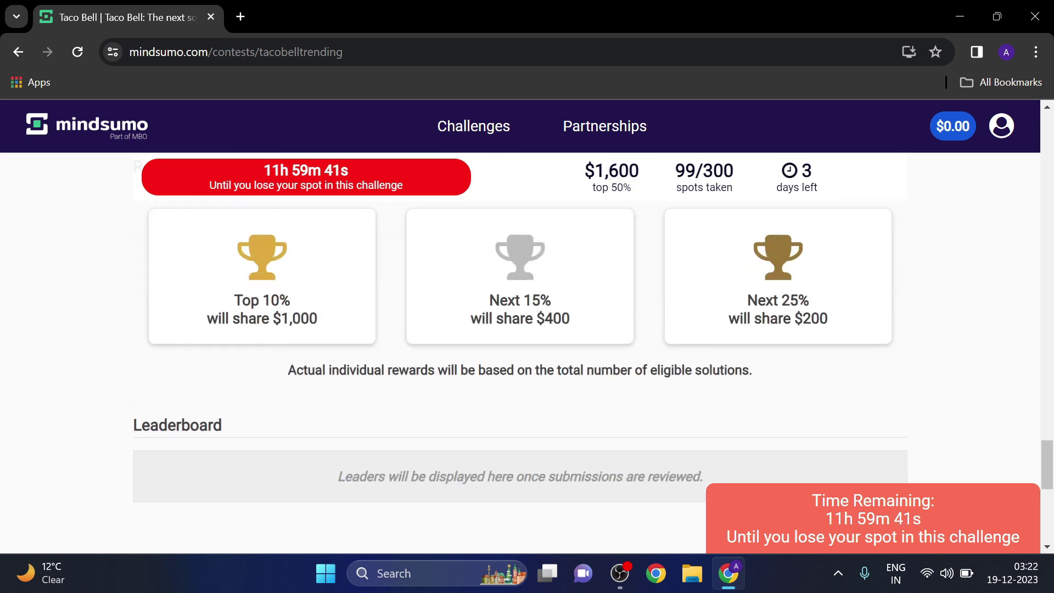
double_click(336, 325)
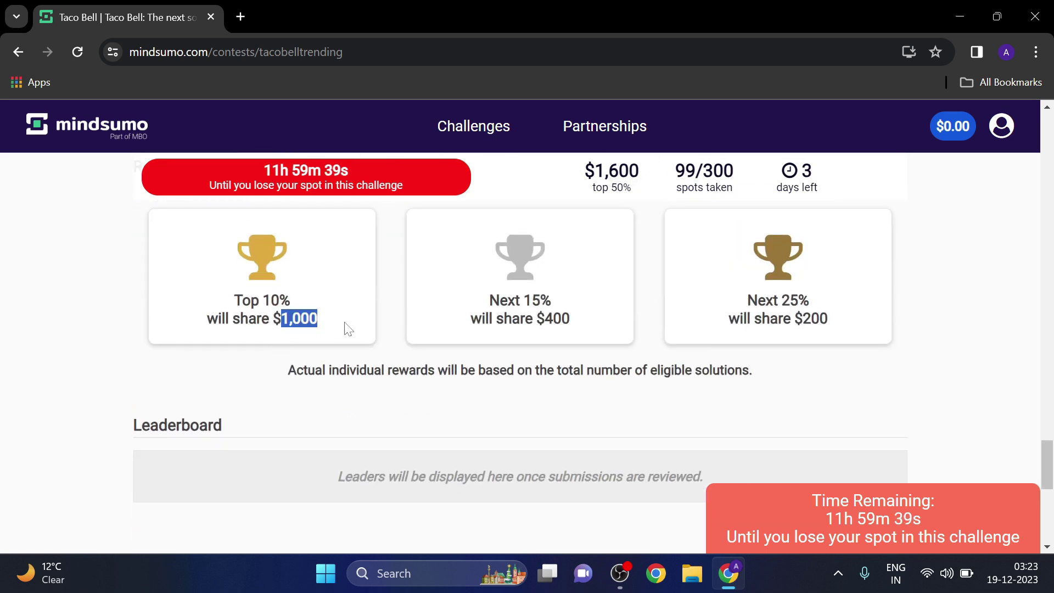
left_click_drag(490, 296, 615, 324)
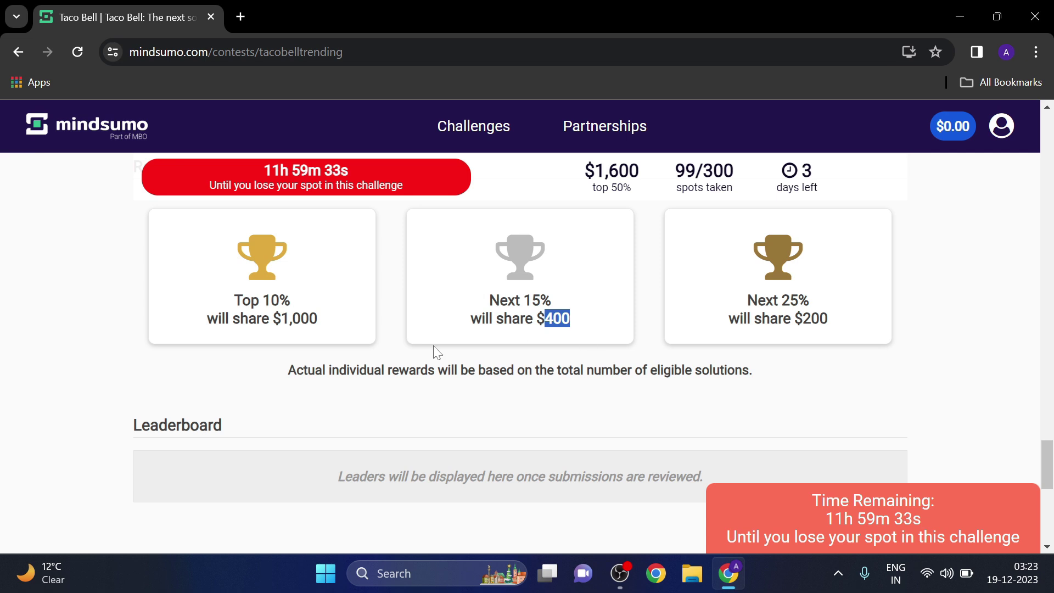
left_click_drag(297, 302, 190, 311)
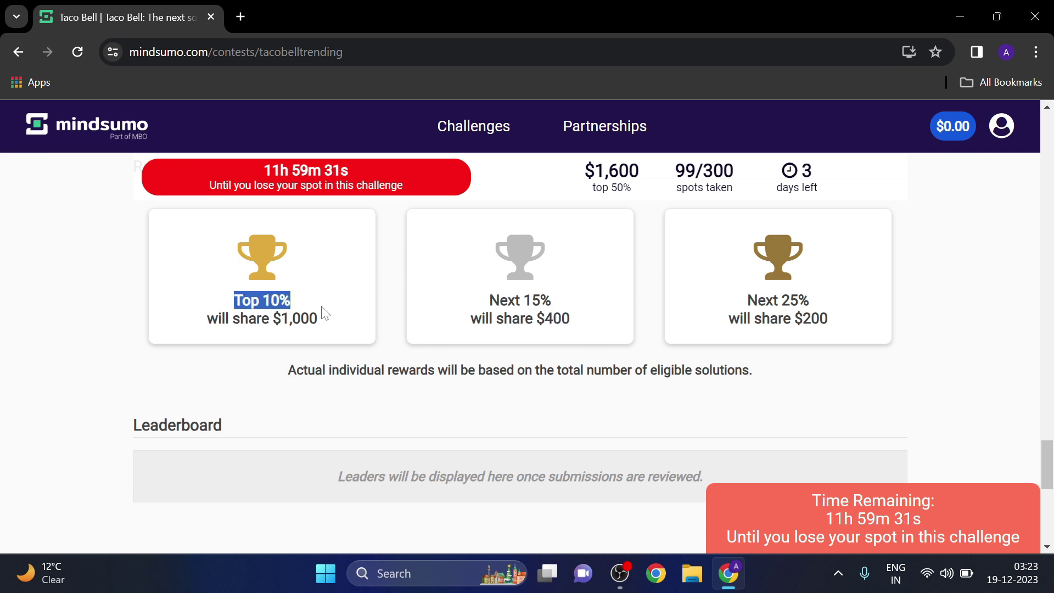
left_click_drag(319, 318, 269, 318)
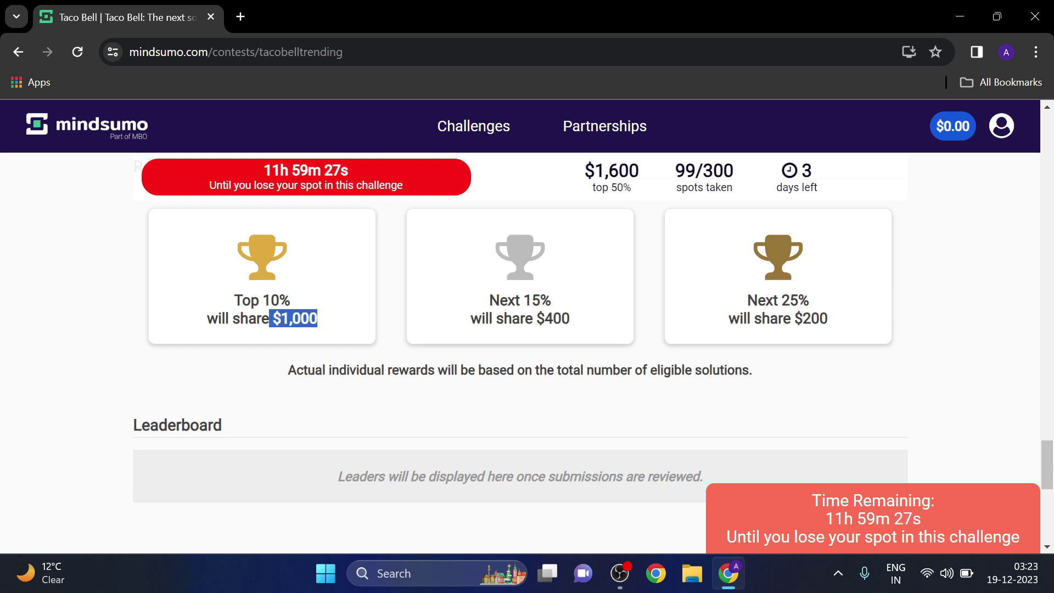
Search Google for a calculator in a new browser tab
left_click(240, 17)
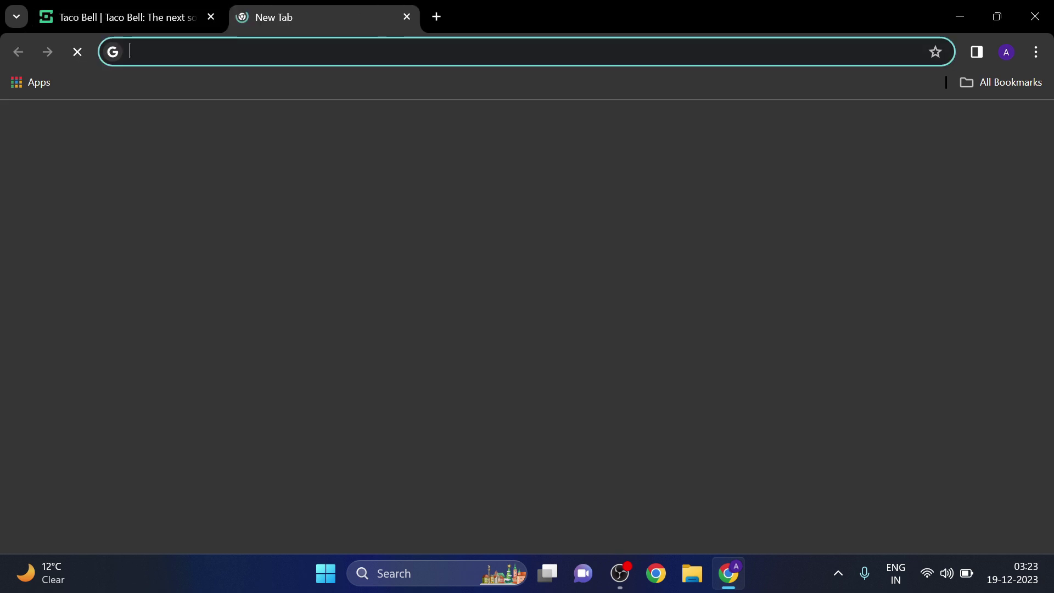
type("cal")
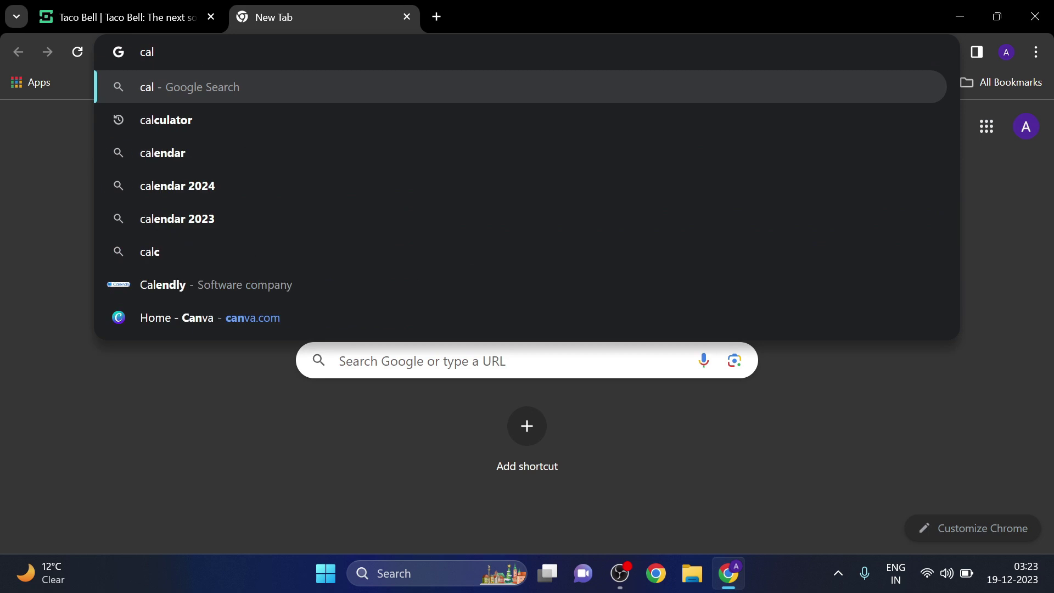
type("c")
key("Return")
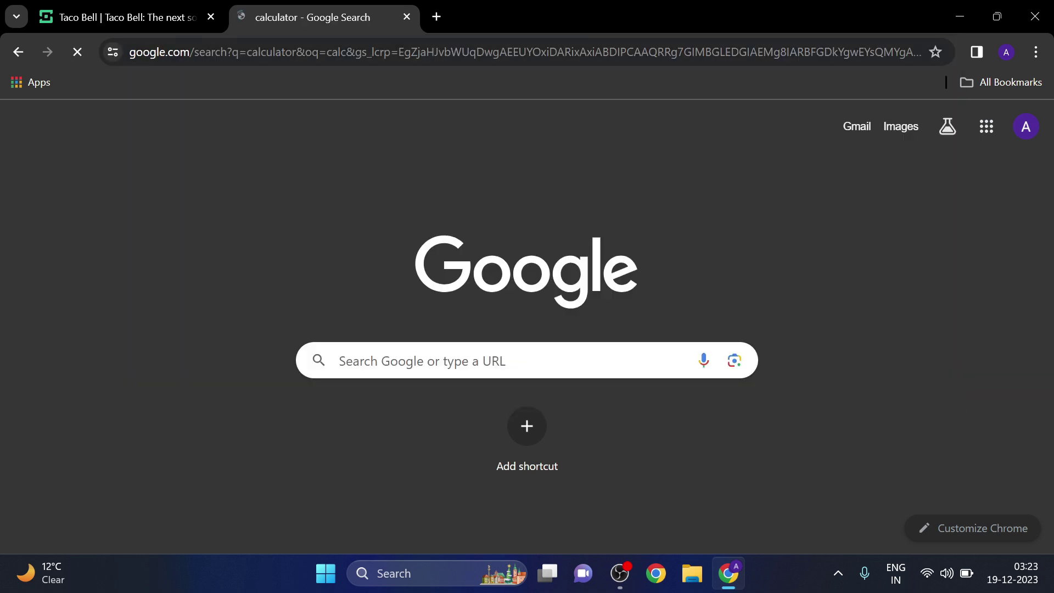
Divide the 1000 dollar top-tier reward by 30 in the calculator
left_click(366, 440)
left_click(360, 483)
left_click(361, 483)
left_click(362, 483)
left_click(361, 482)
left_click(584, 341)
left_click(585, 369)
left_click(483, 440)
left_click(358, 476)
left_click(502, 482)
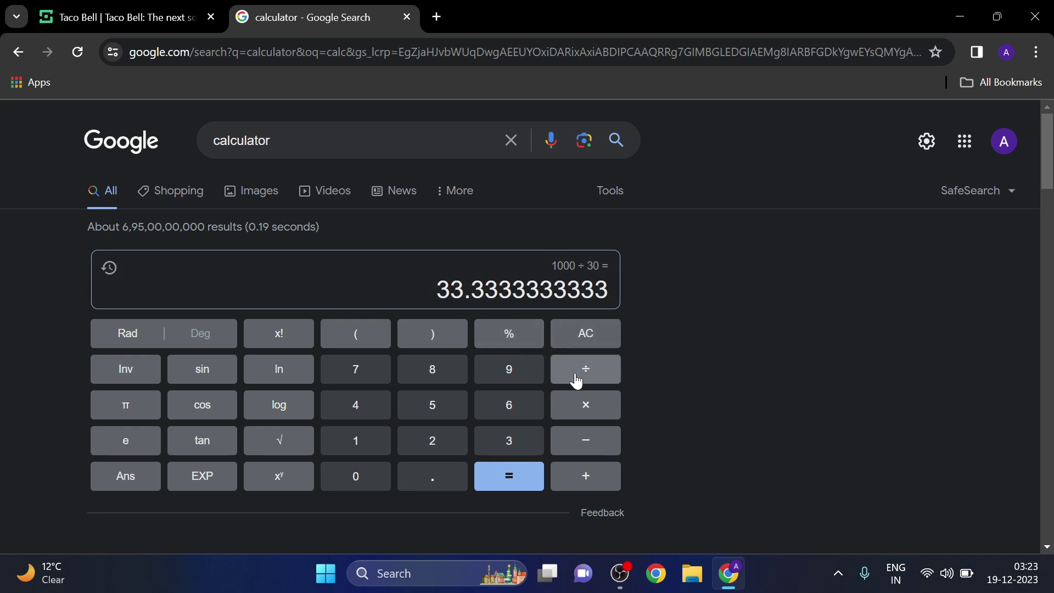
Multiply the per-person amount by 82 and highlight the result
left_click(576, 411)
left_click(444, 379)
left_click(433, 440)
left_click(503, 472)
left_click_drag(451, 289, 567, 290)
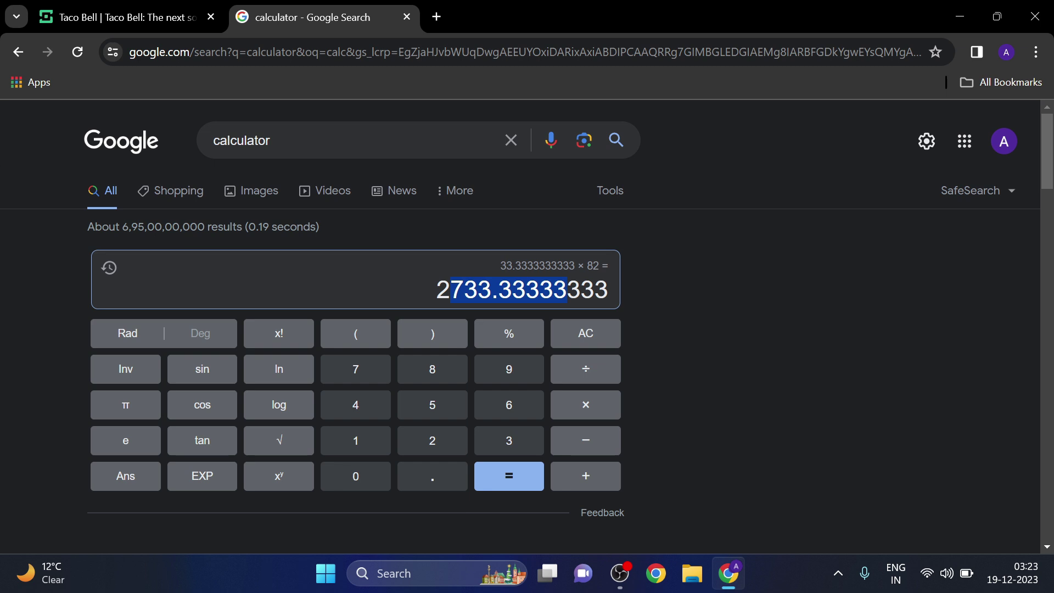
Return to the Taco Bell challenge and review the reward tiers again, highlighting the next 15% share and its $400 reward
key("ctrl+shift+Tab")
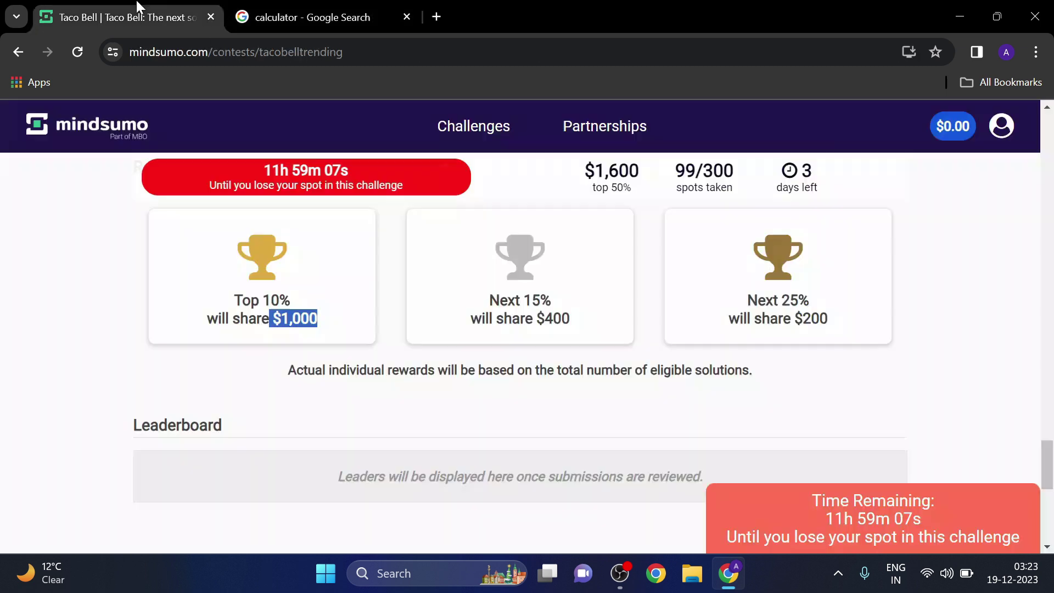
scroll(527, 351, "down", 10)
scroll(527, 351, "up", 5)
scroll(527, 352, "down", 6)
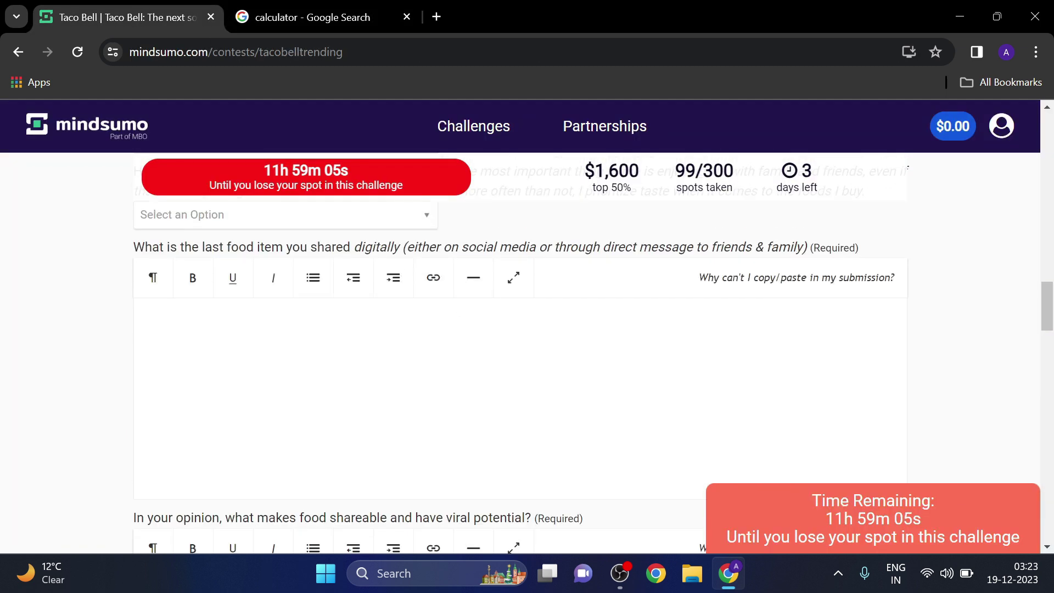
scroll(470, 367, "down", 5)
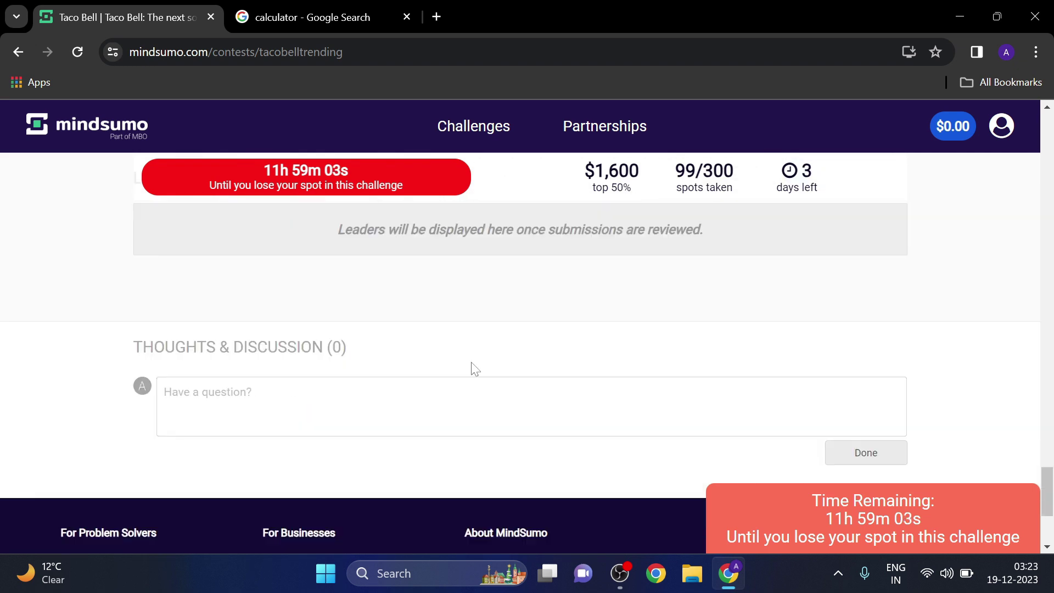
scroll(569, 351, "up", 7)
left_click_drag(518, 465, 577, 464)
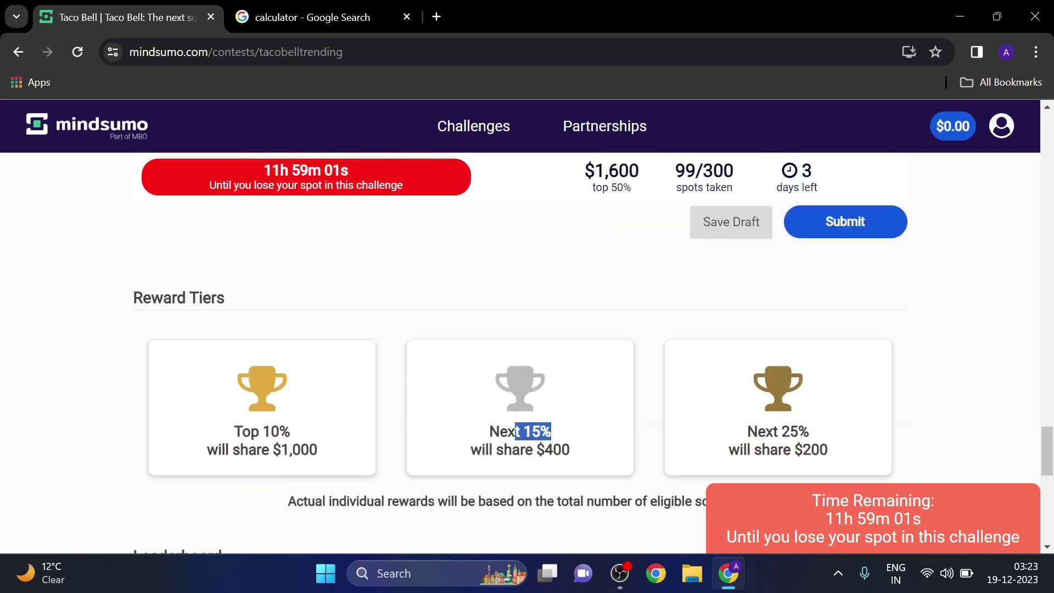
scroll(582, 384, "down", 3)
left_click_drag(548, 299, 571, 320)
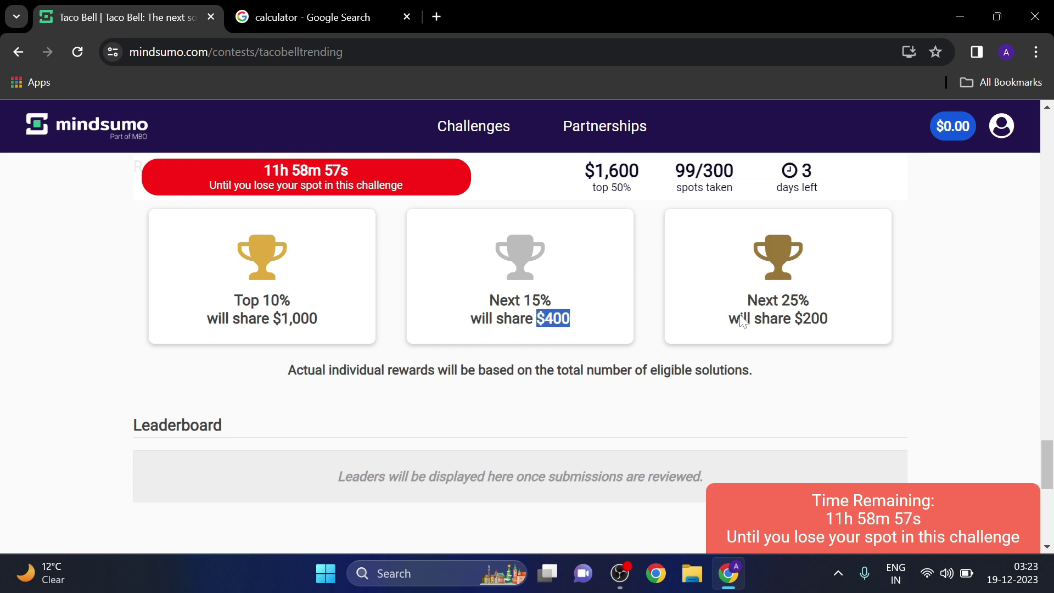
Highlight the next 25% share and its $200 reward in the Taco Bell challenge's reward tiers
left_click_drag(758, 302, 729, 300)
left_click(710, 303)
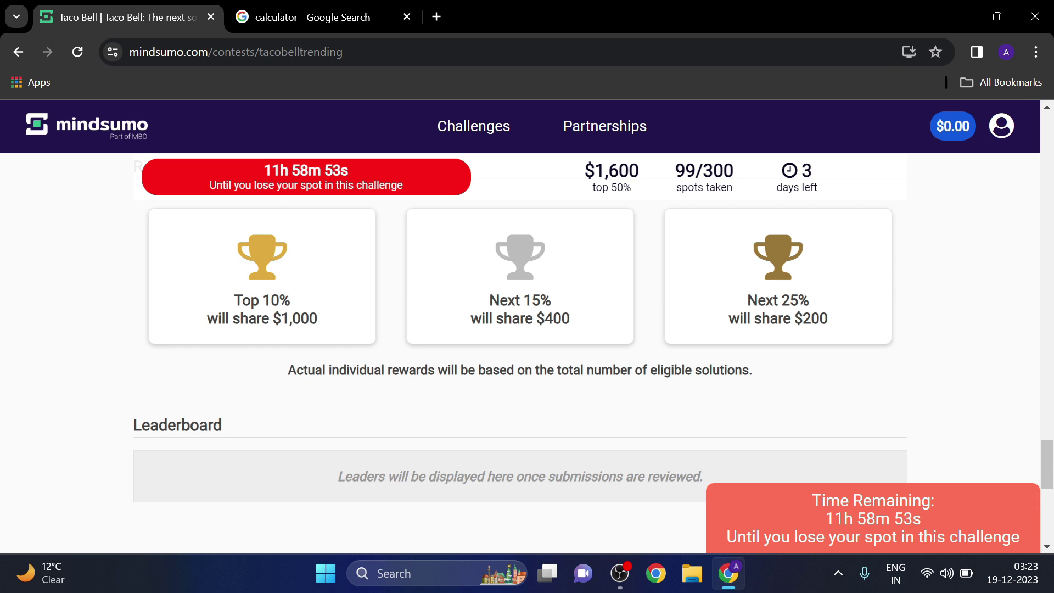
left_click_drag(829, 323, 778, 320)
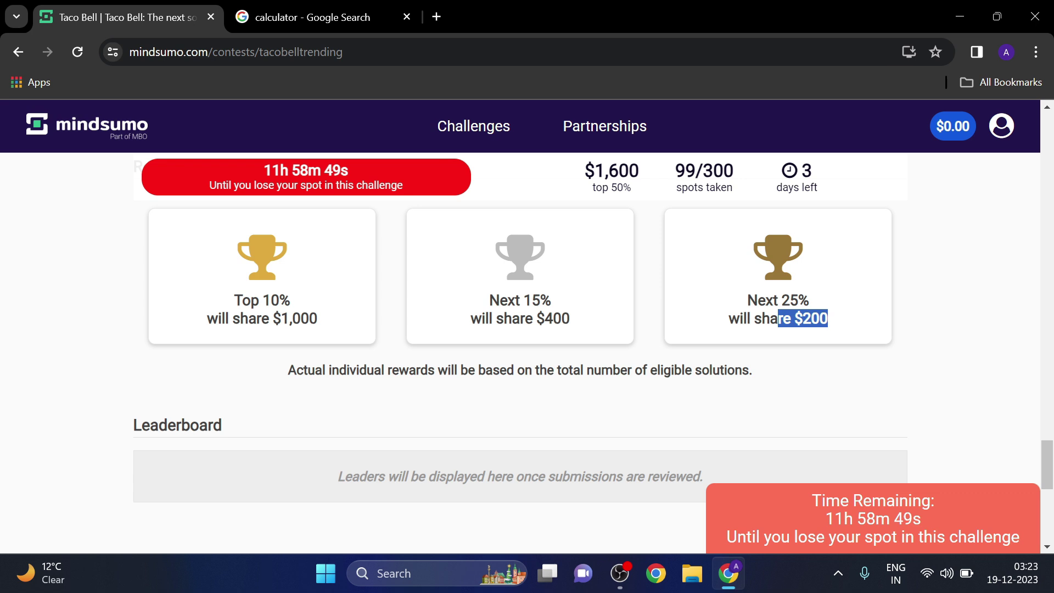
Review the whole Taco Bell challenge page again, from the description through the submission questions to the sources and submission options
scroll(783, 326, "up", 15)
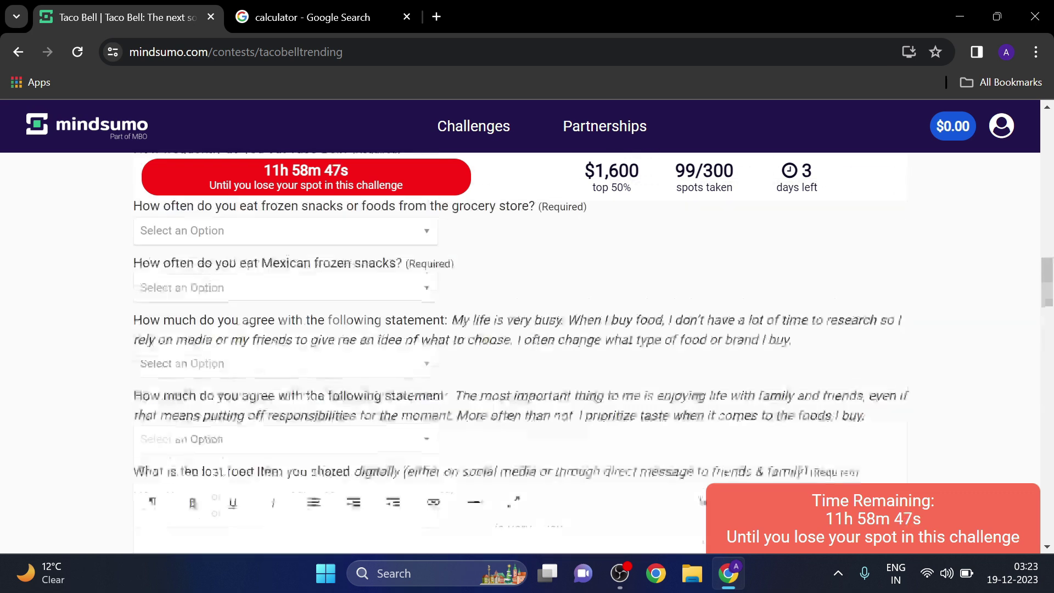
scroll(783, 326, "up", 5)
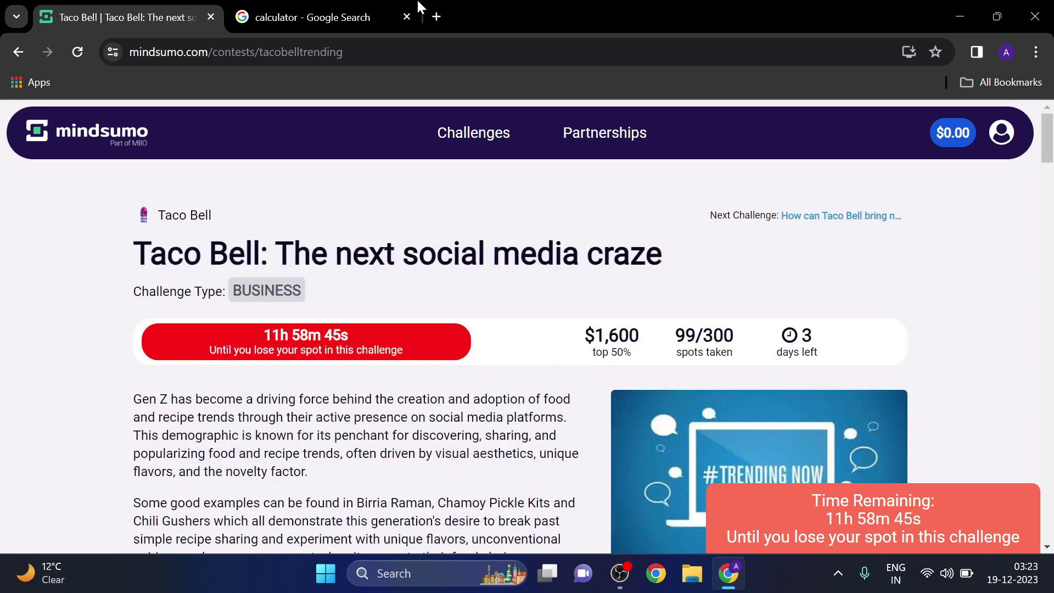
left_click(338, 25)
left_click(104, 2)
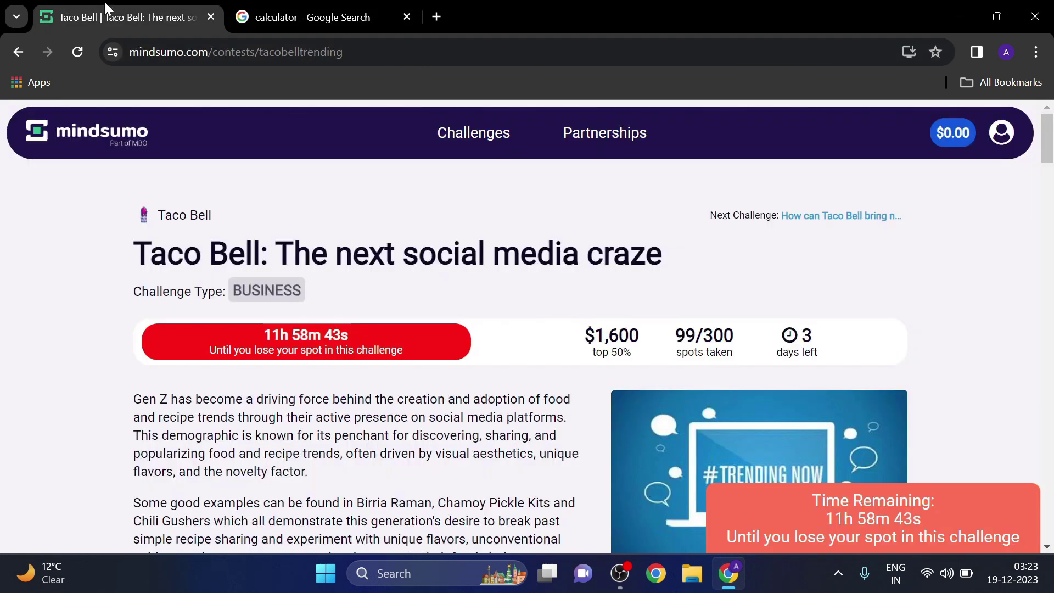
scroll(349, 259, "down", 20)
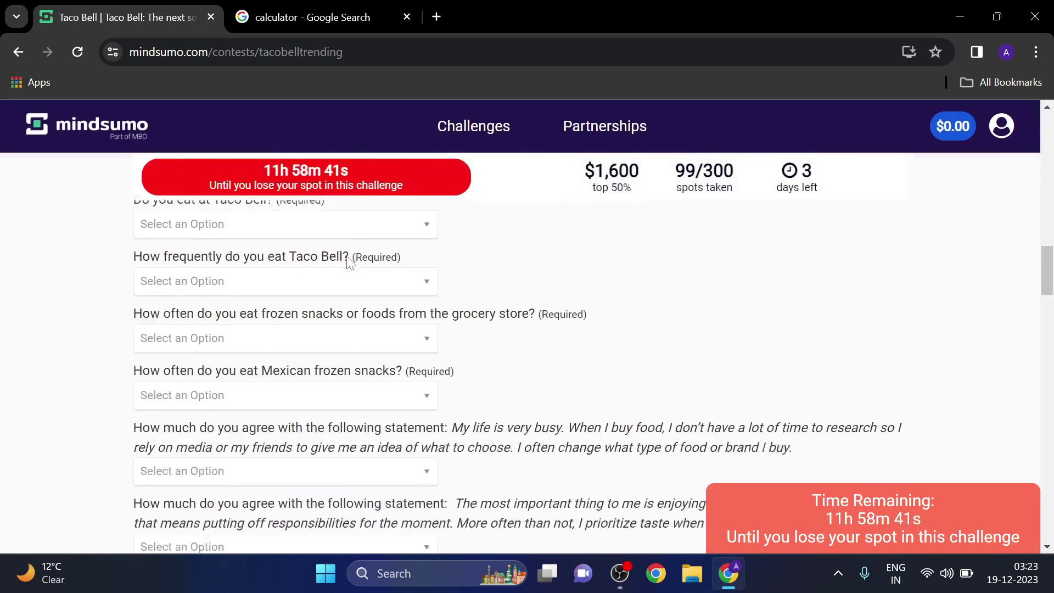
scroll(873, 354, "down", 5)
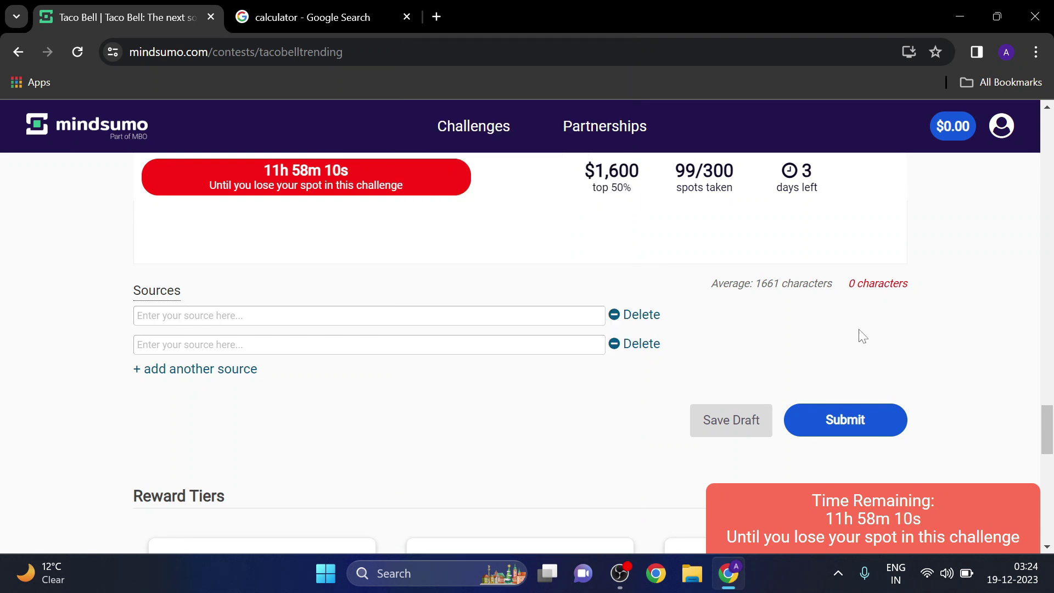
scroll(863, 336, "up", 15)
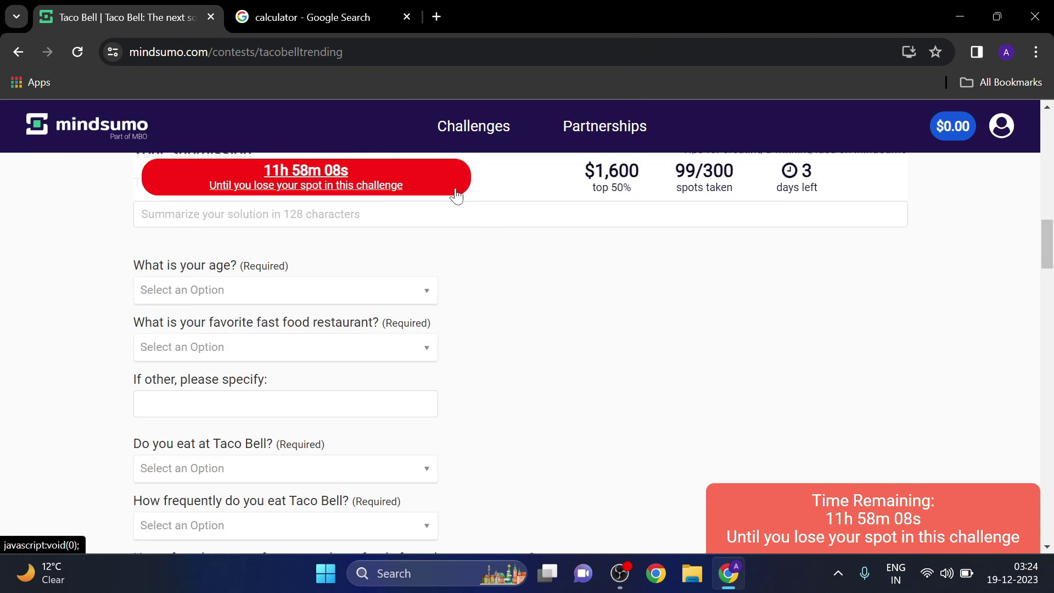
scroll(439, 231, "up", 15)
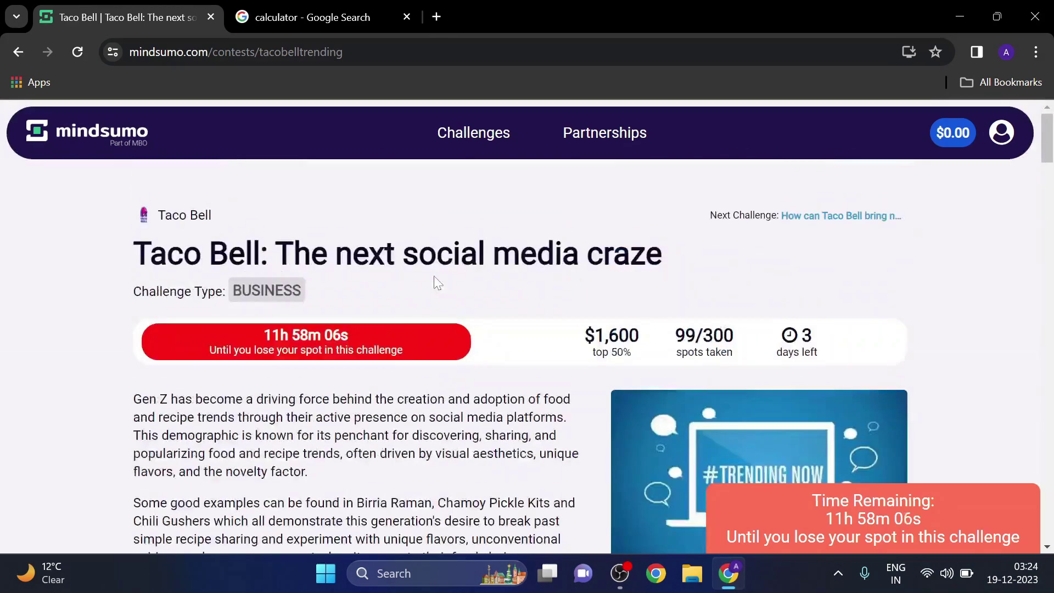
Search Google for the challenge title wording "The next social media craze" and look through the results
left_click_drag(670, 269, 276, 253)
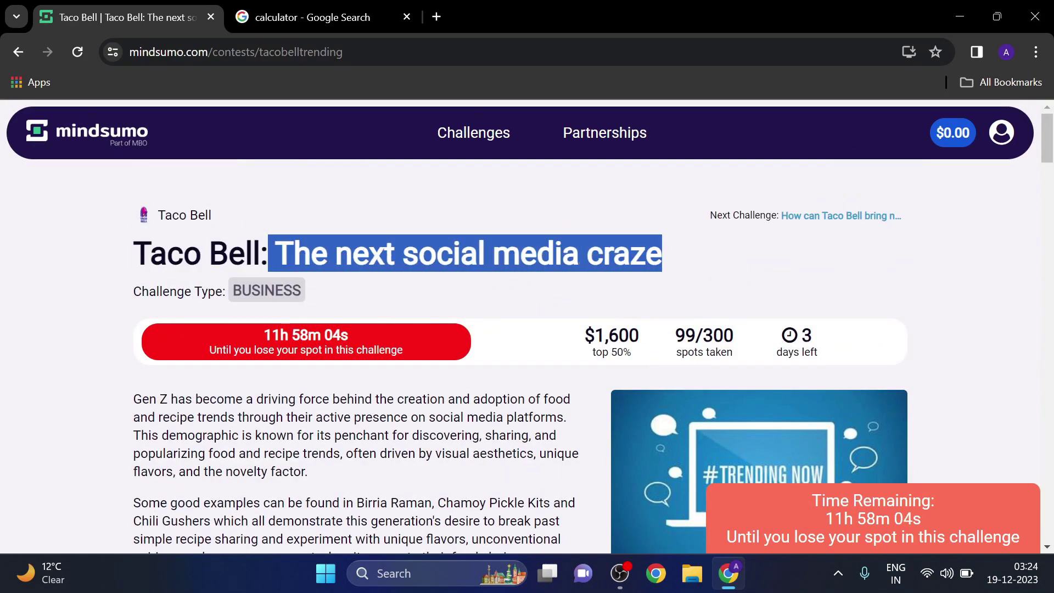
right_click(274, 255)
left_click(358, 320)
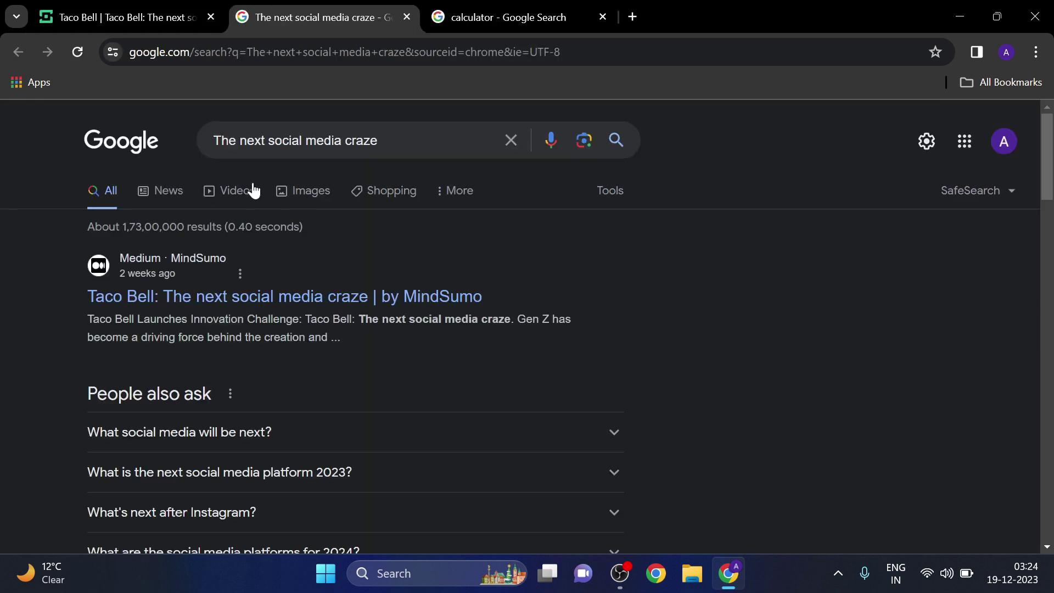
scroll(228, 299, "down", 5)
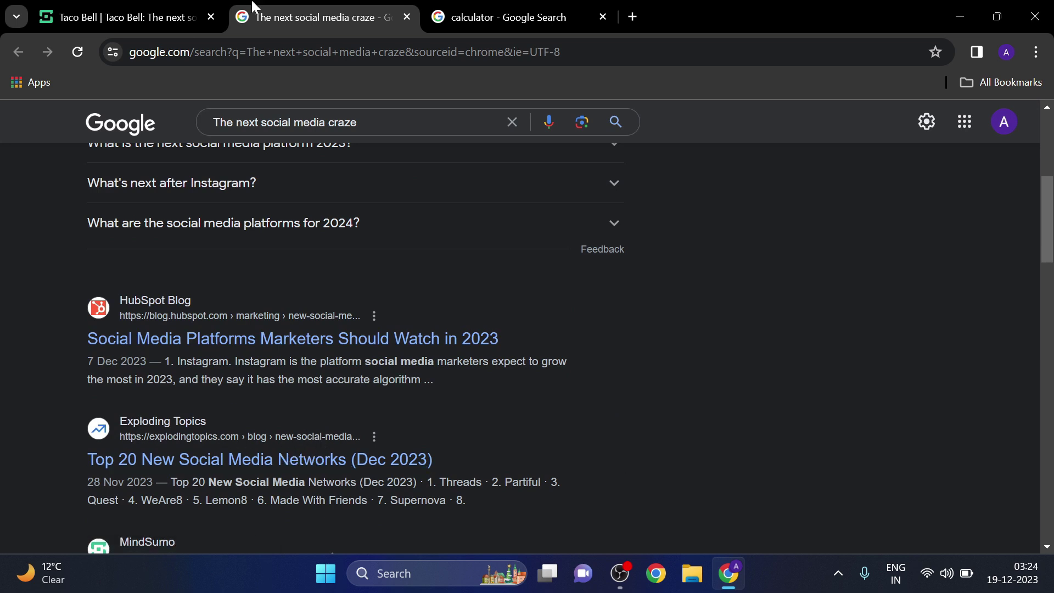
Return to the Taco Bell challenge page and highlight "The next social media craze" in its title again
left_click(75, 7)
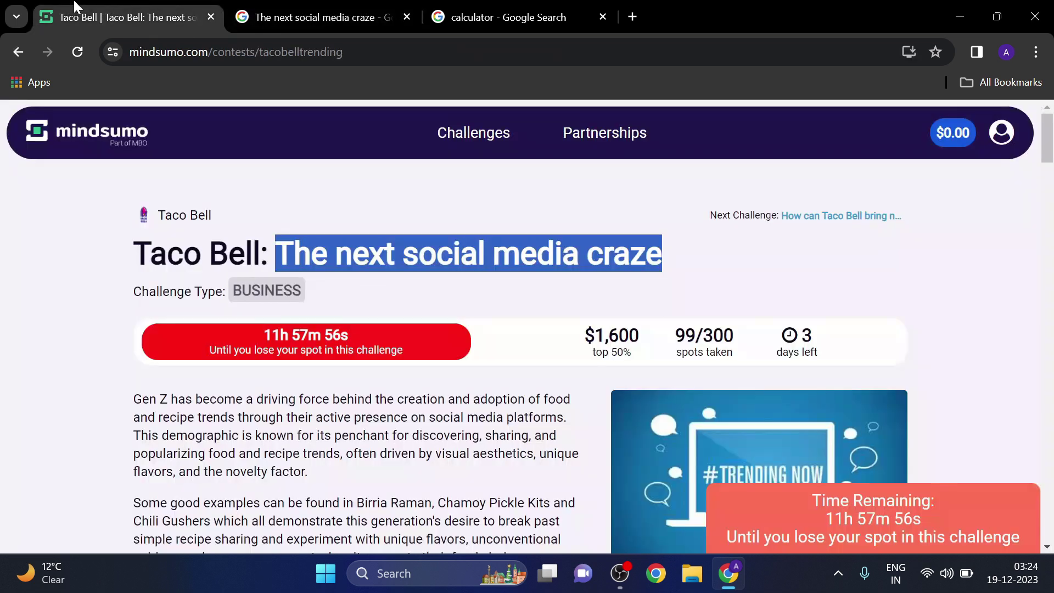
left_click(362, 292)
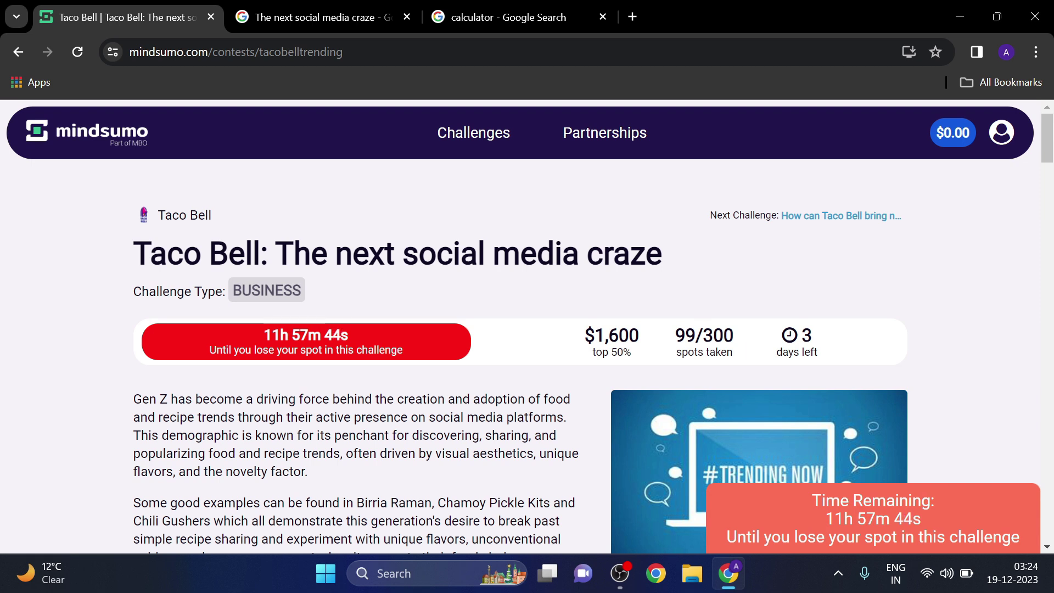
left_click_drag(269, 253, 662, 254)
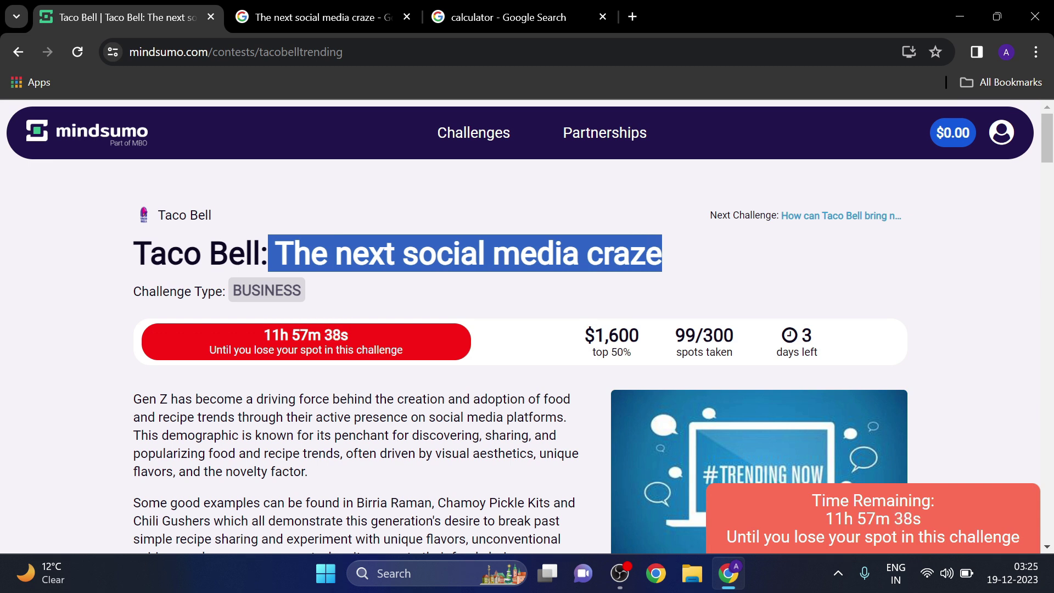
left_click(1053, 239)
Open the MindSumo account settings and resend the verification email
left_click(1000, 133)
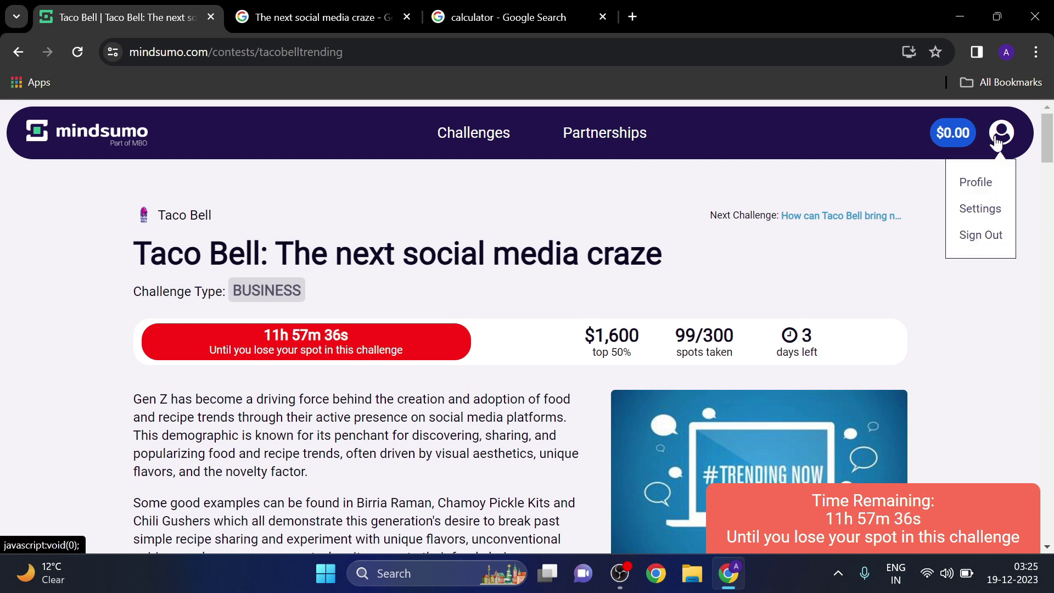
left_click(977, 210)
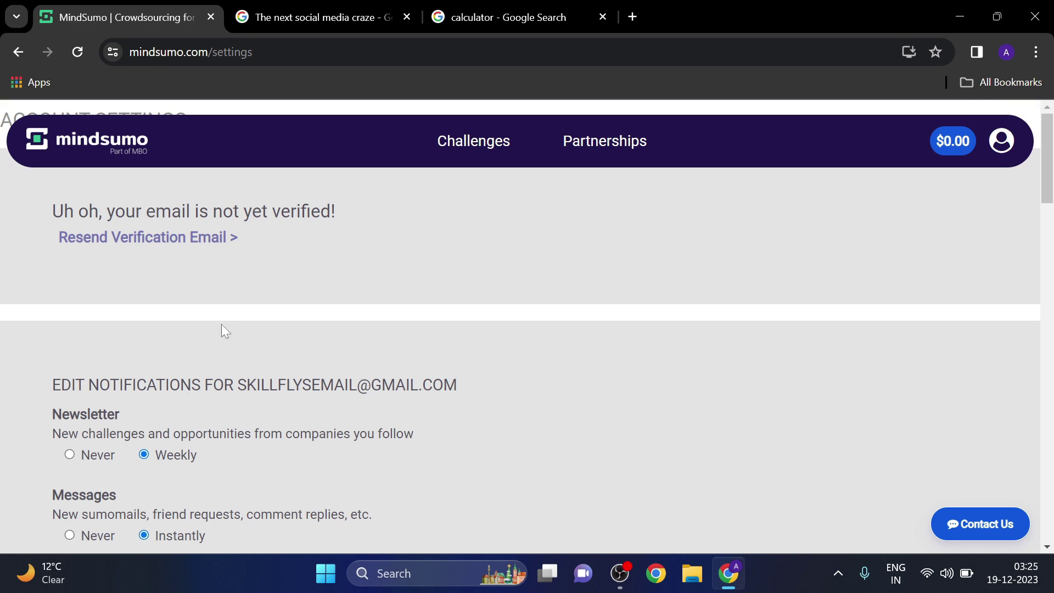
scroll(221, 324, "down", 1)
scroll(219, 325, "up", 1)
left_click(179, 244)
Find Gmail through a Google search in a new browser tab and open its inbox, checking the MindSumo settings page meanwhile
left_click(630, 15)
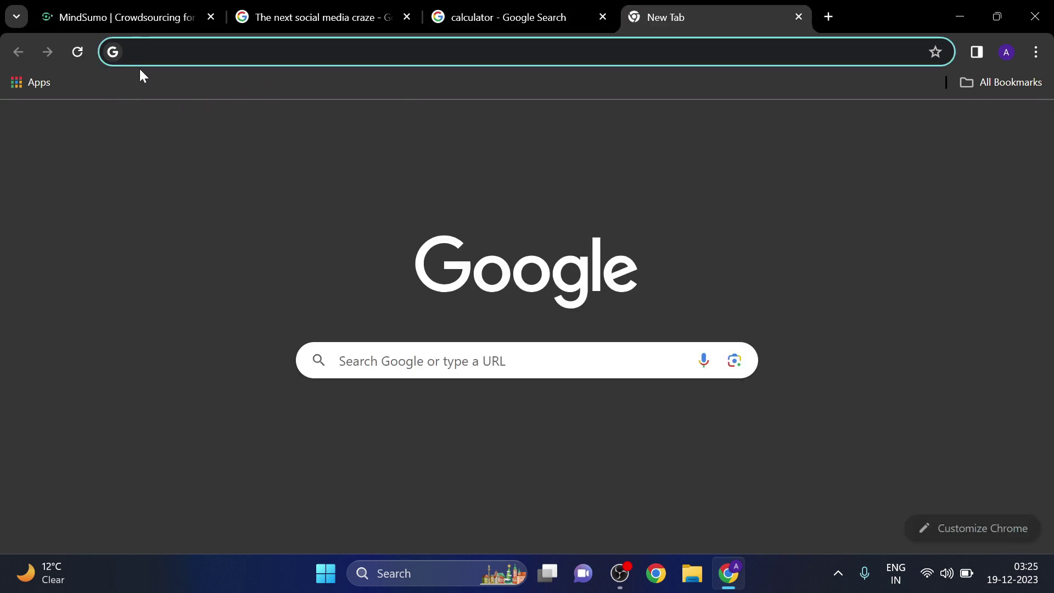
type("gamil")
key("Return")
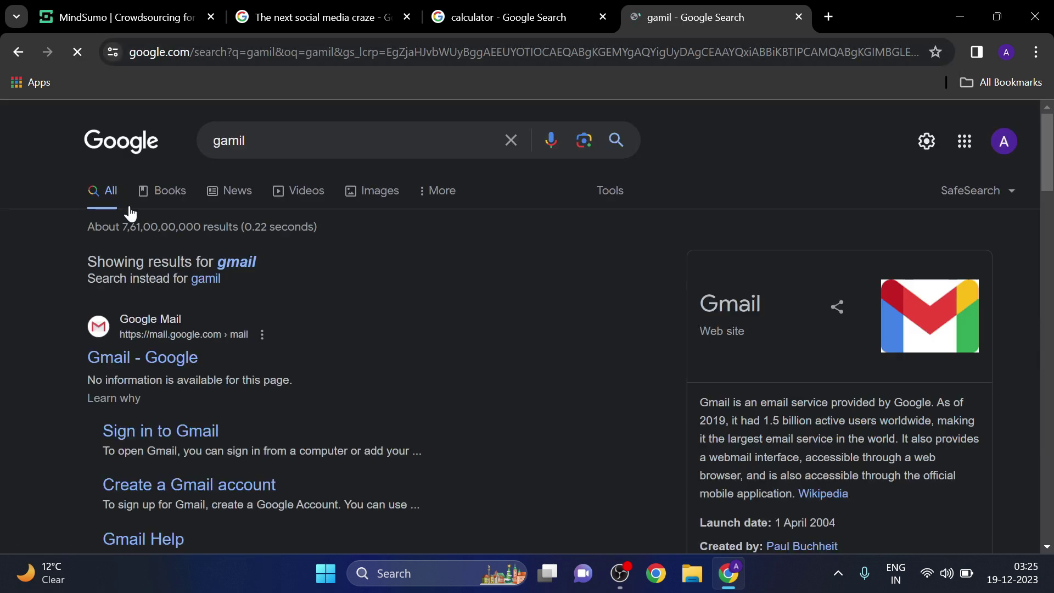
left_click(170, 356)
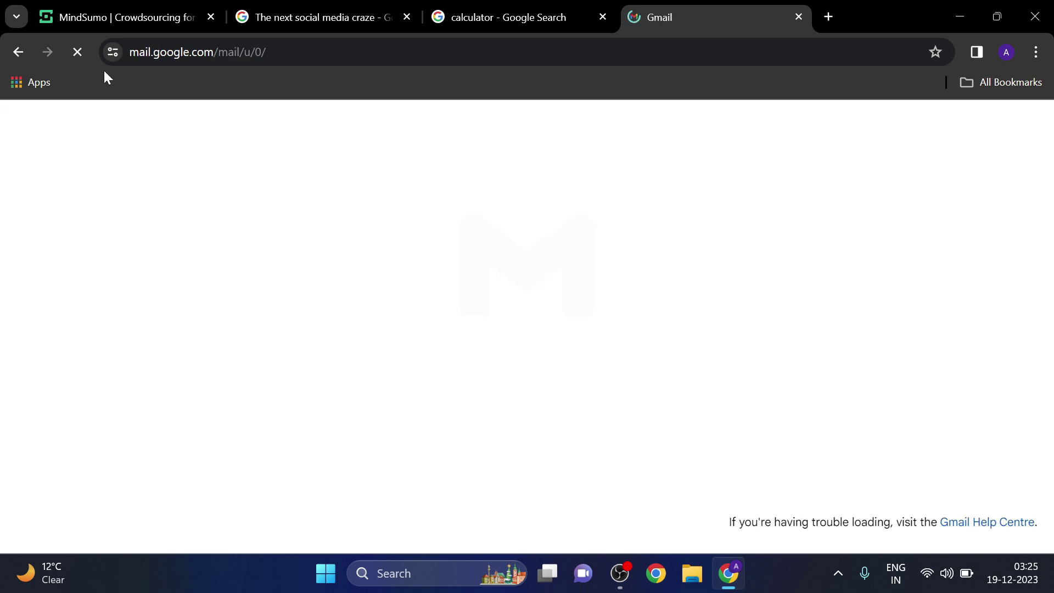
left_click(84, 11)
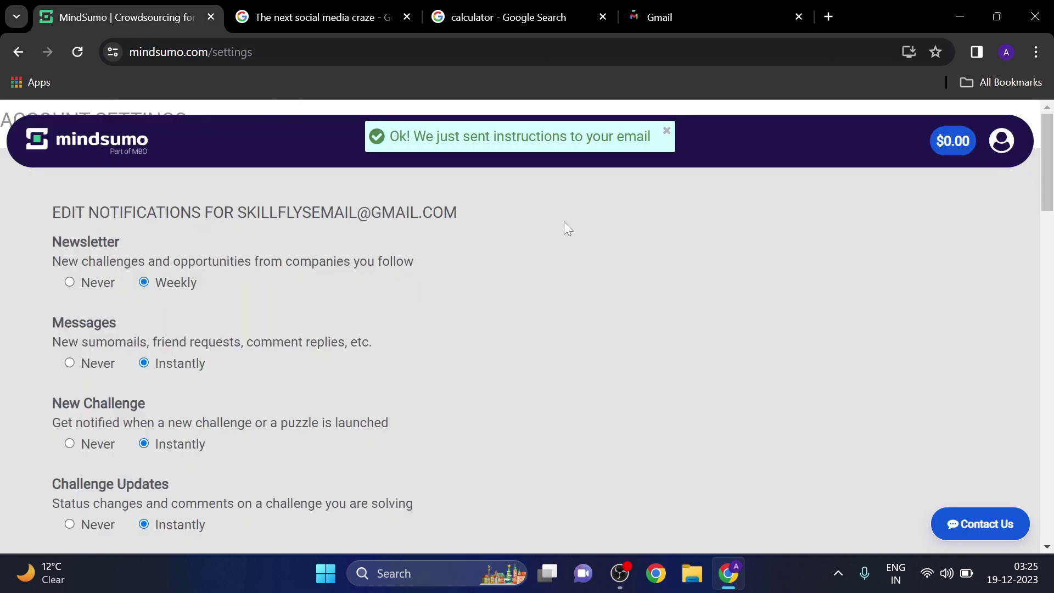
left_click(744, 10)
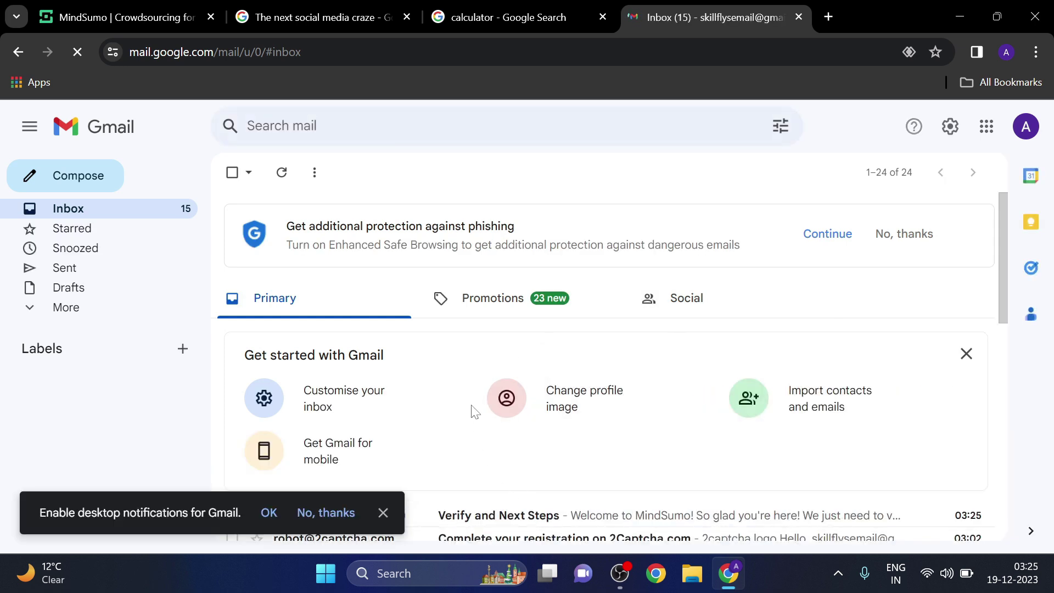
Open MindSumo's "Verify and Next Steps" email, read it, and follow its "fill out your profile" link to verify the address
scroll(471, 411, "down", 4)
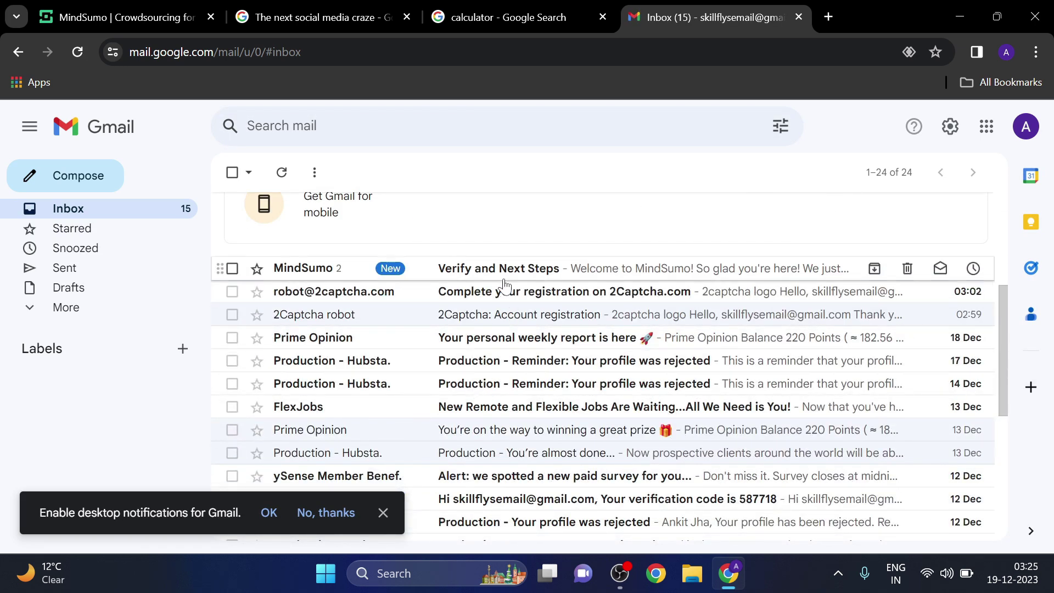
left_click(459, 268)
scroll(497, 324, "down", 4)
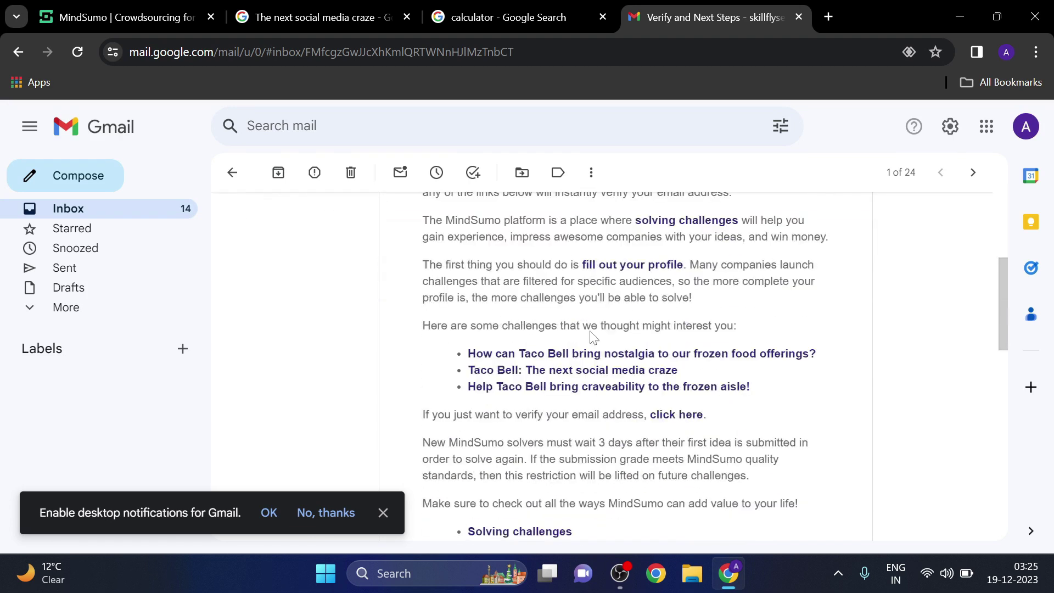
scroll(593, 336, "down", 6)
scroll(612, 337, "up", 3)
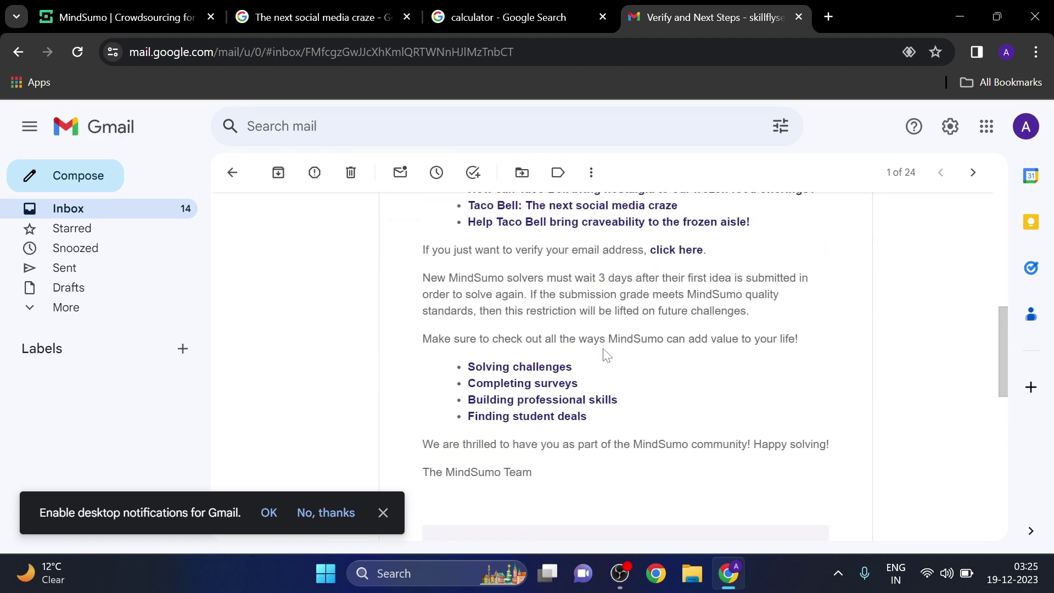
scroll(605, 354, "up", 8)
scroll(605, 354, "down", 2)
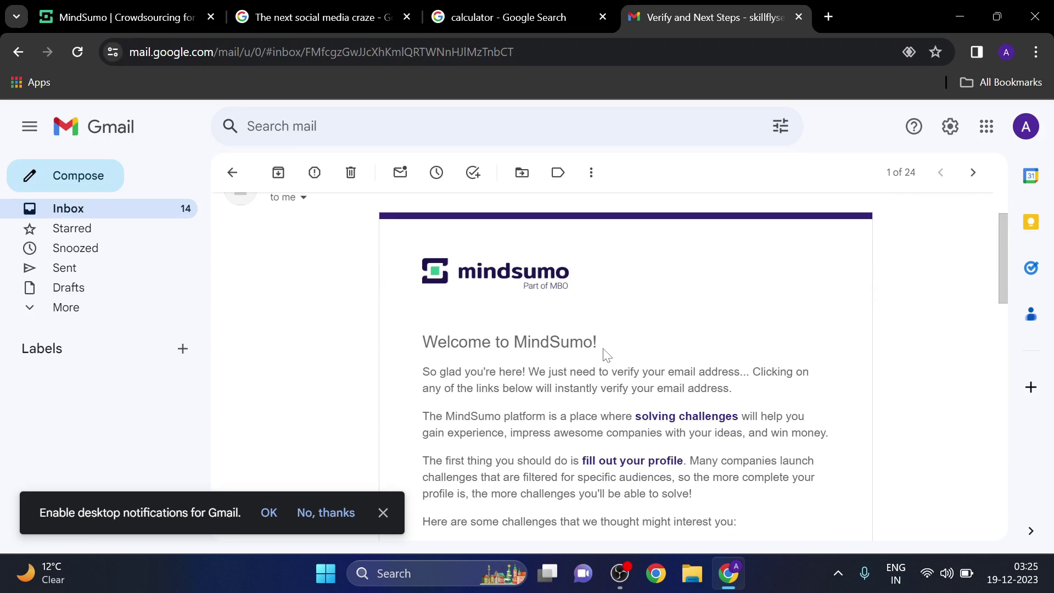
scroll(607, 356, "down", 3)
left_click(644, 299)
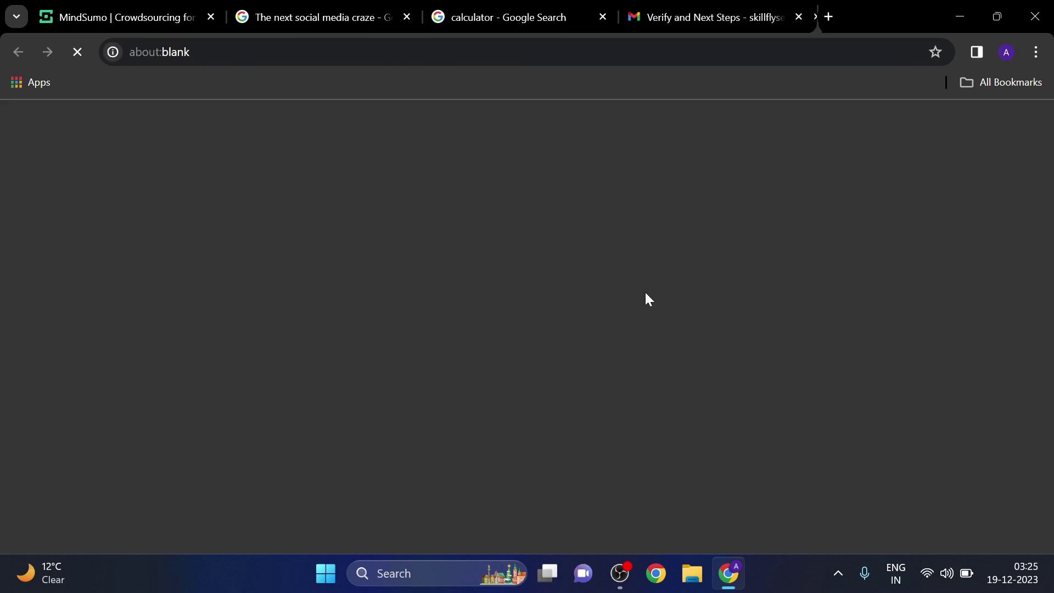
Return to the MindSumo account settings page and look through the notification options
left_click(86, 3)
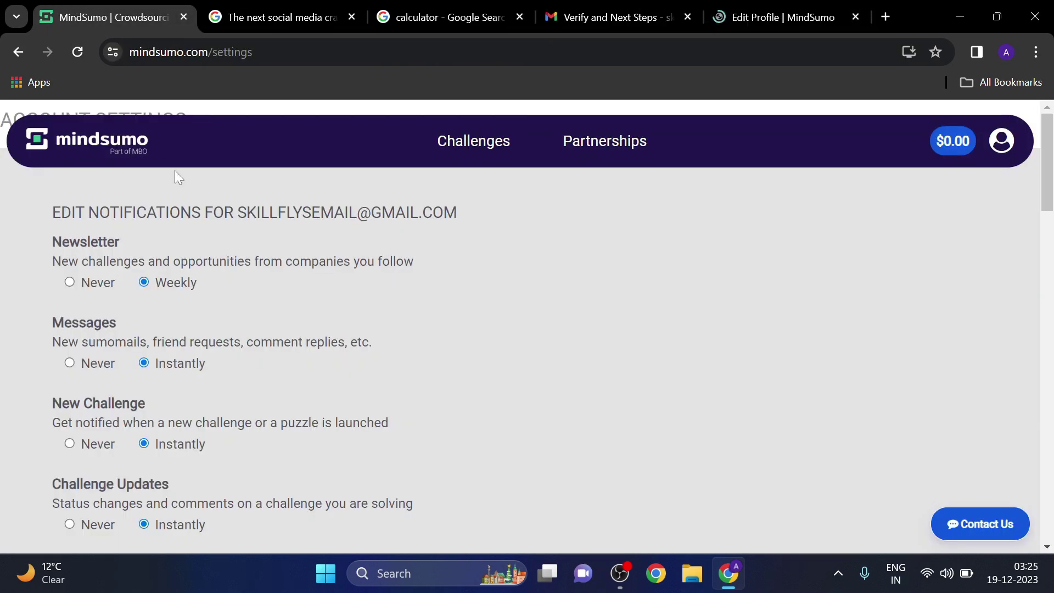
scroll(175, 170, "down", 12)
scroll(220, 203, "up", 14)
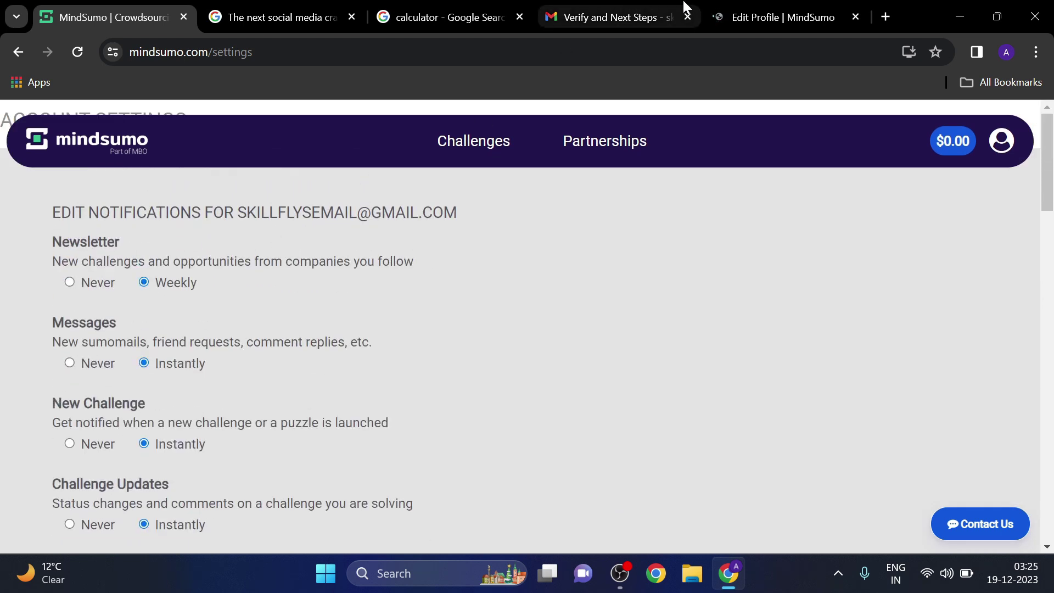
Switch to the Edit Profile page and review the personal details and profile picture sections
left_click(769, 17)
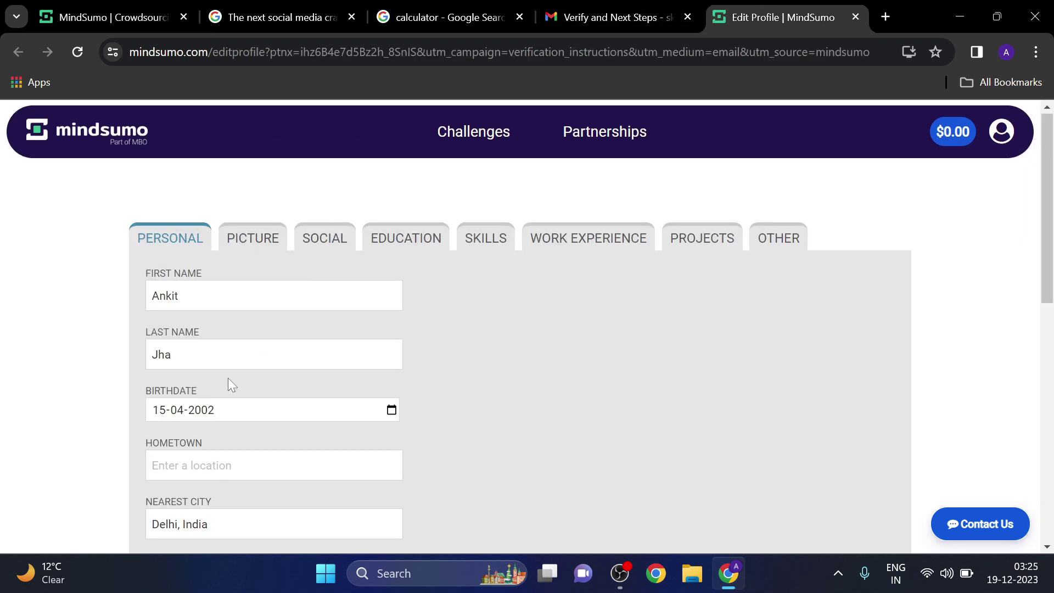
scroll(209, 346, "down", 3)
scroll(230, 275, "up", 3)
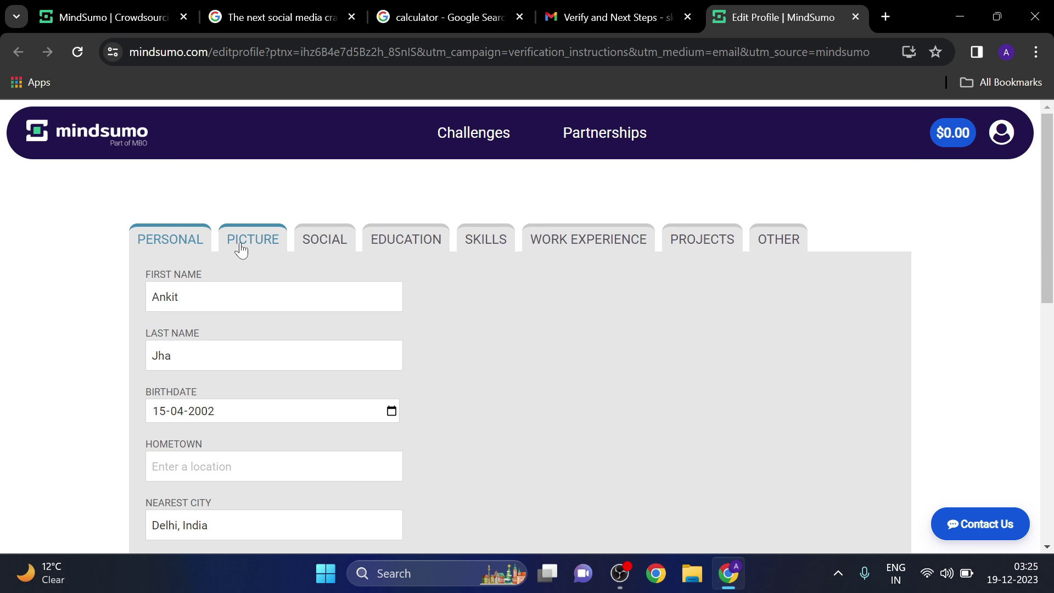
left_click(266, 253)
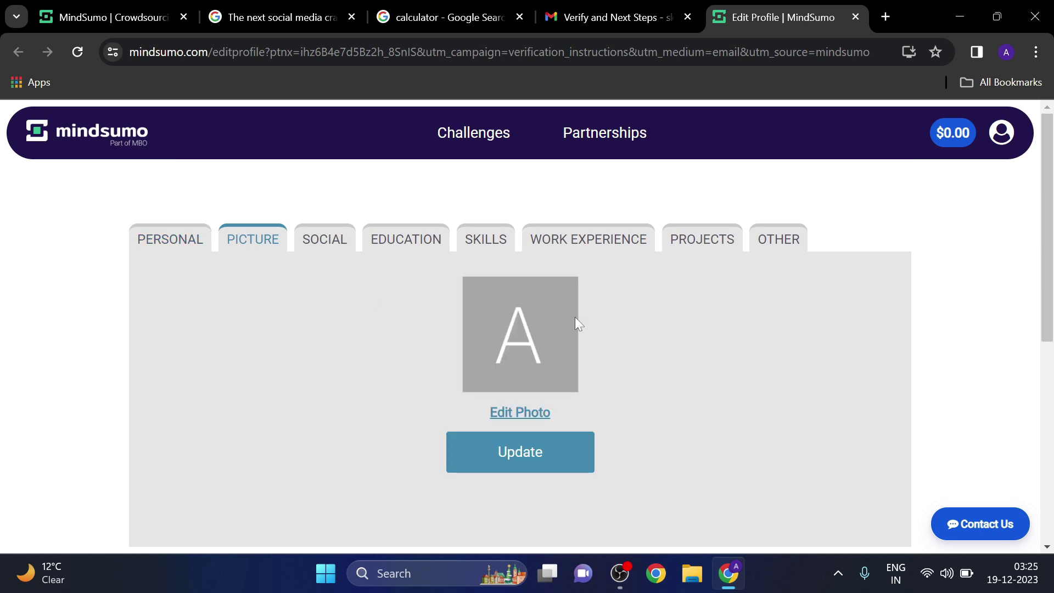
Review the profile's PayPal payment and social media connection options, and open the education section
left_click(332, 250)
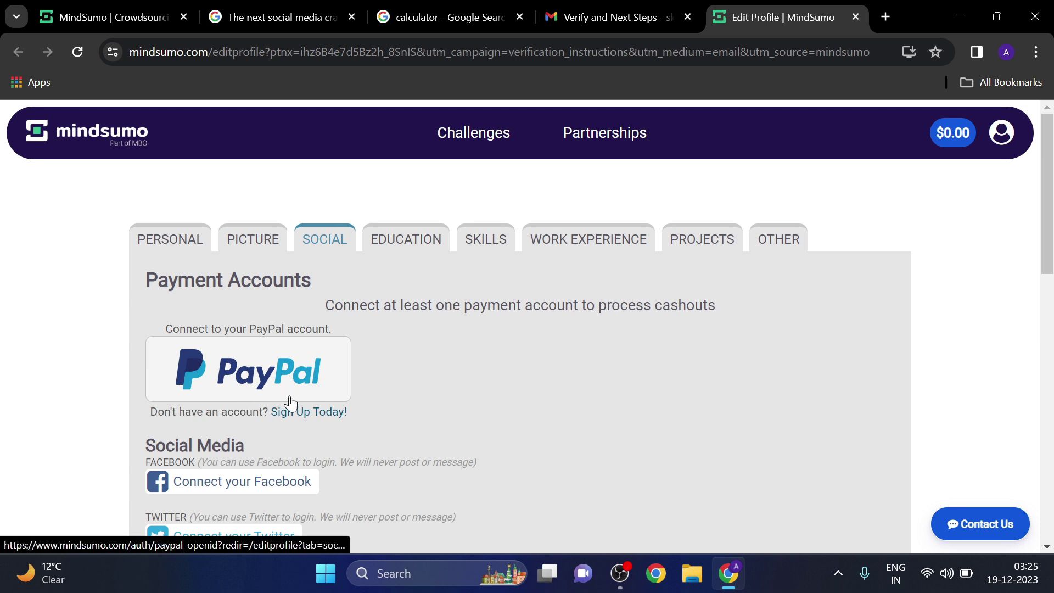
scroll(291, 403, "down", 1)
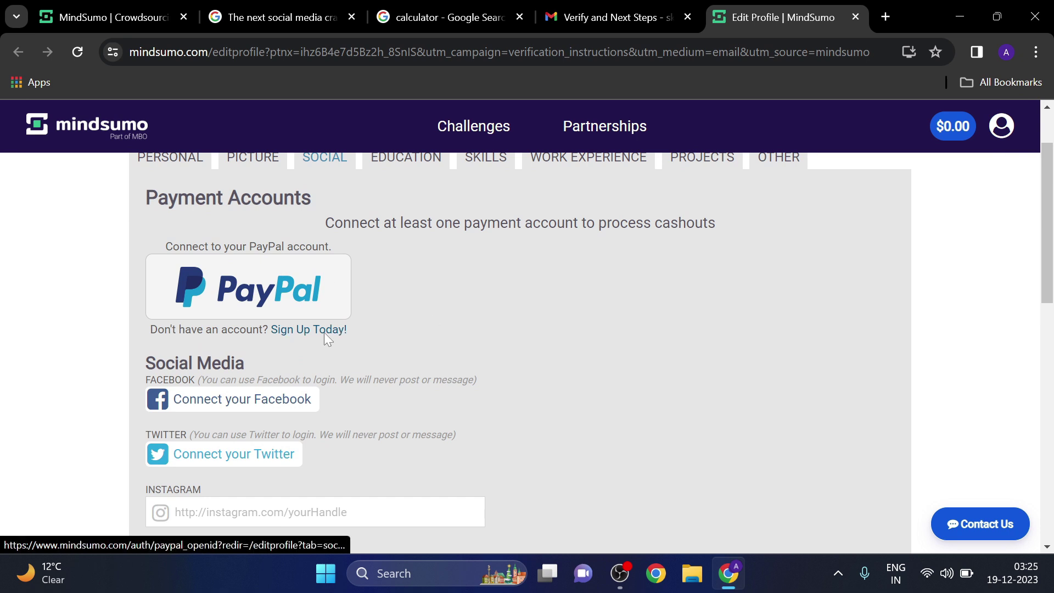
scroll(338, 308, "up", 1)
left_click(404, 240)
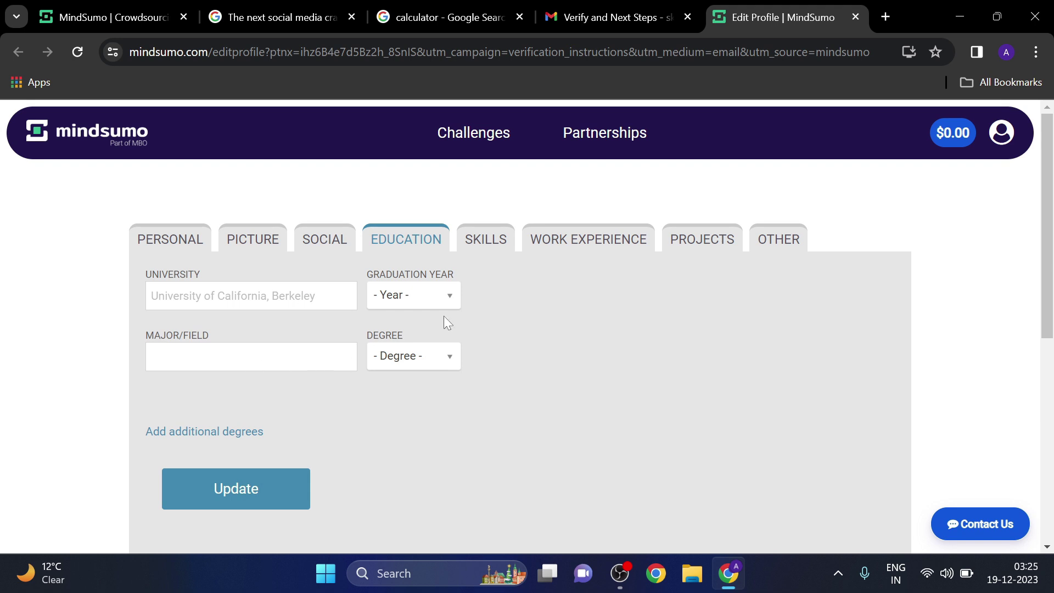
Look through the profile's skills, work experience, personal, social, other and projects sections, ending on the personal details
left_click(490, 239)
left_click(590, 241)
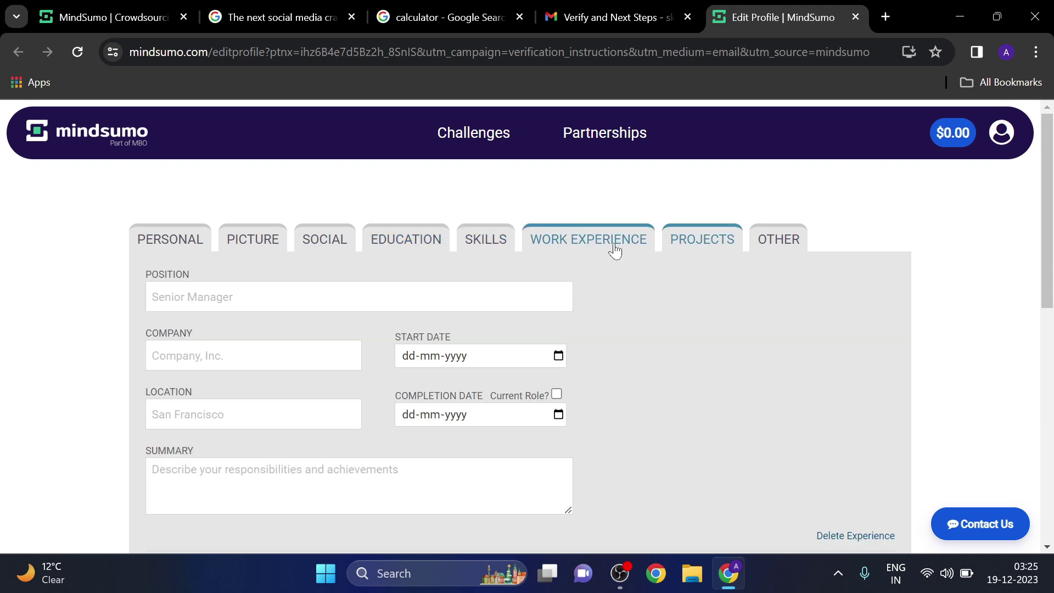
left_click(171, 240)
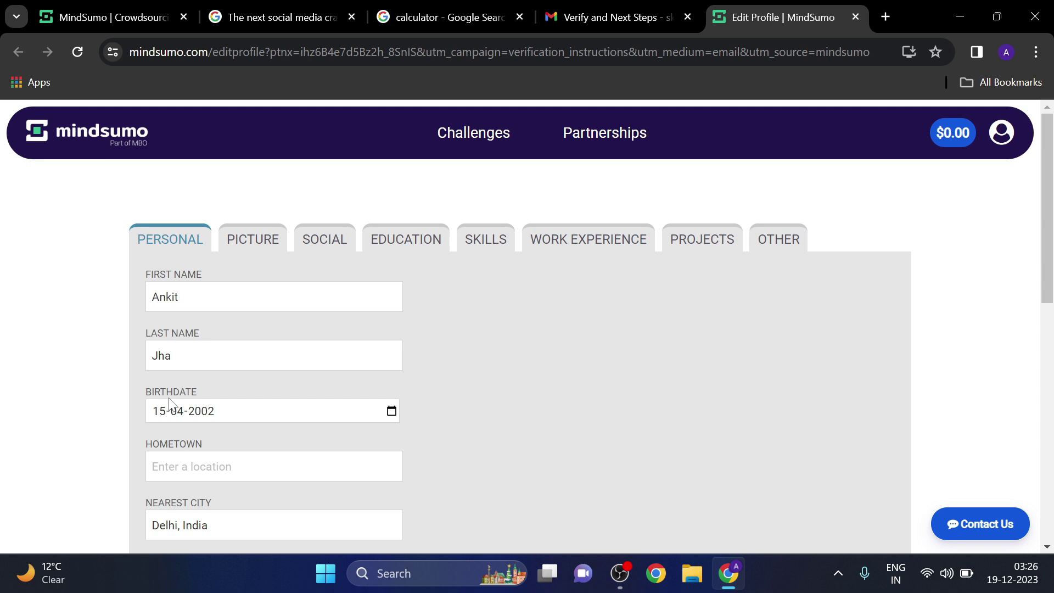
left_click(324, 240)
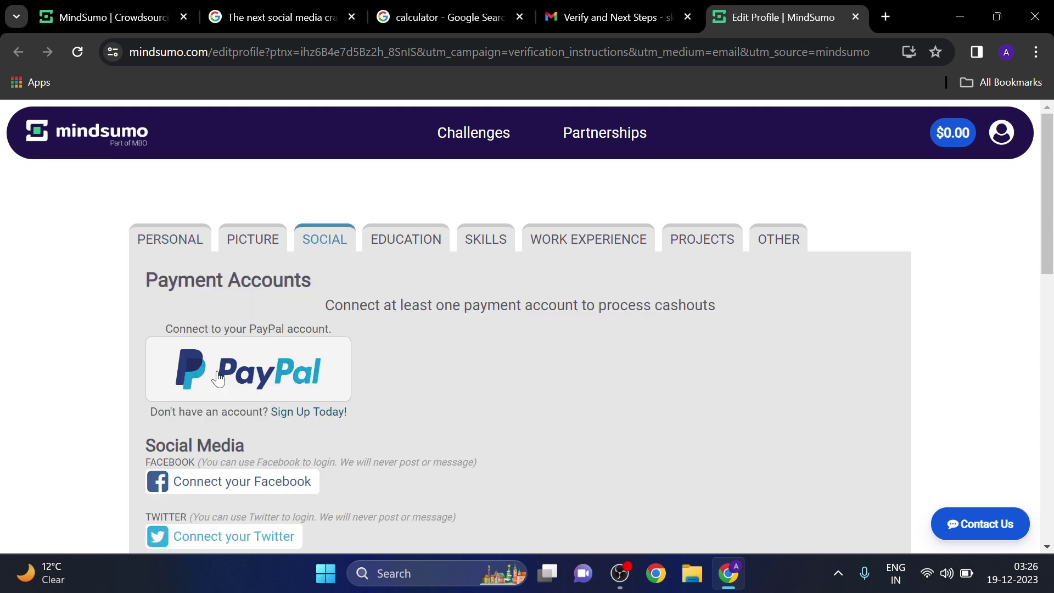
left_click(775, 245)
left_click(729, 248)
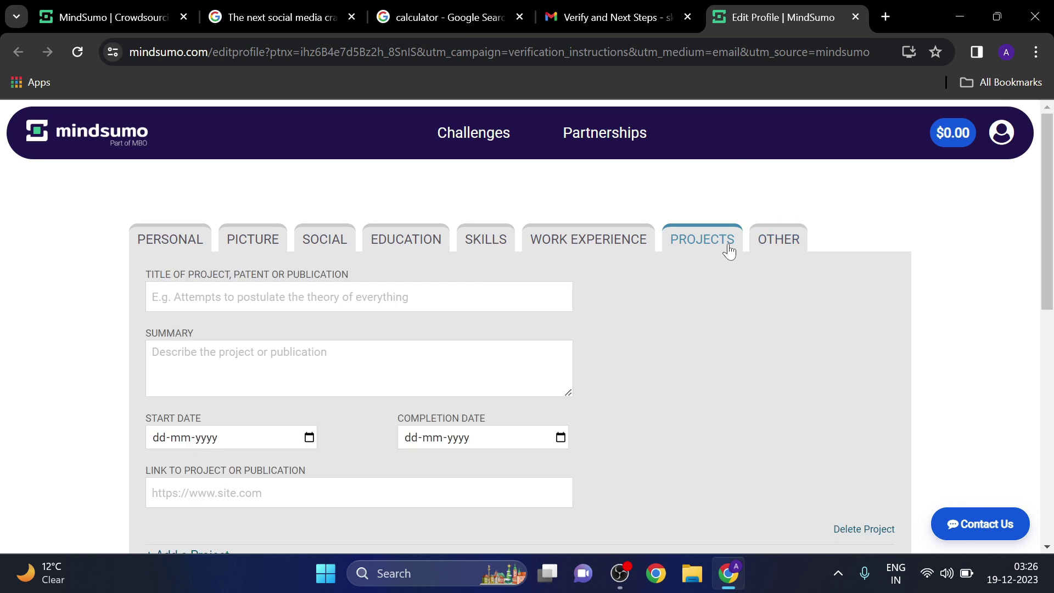
left_click(274, 297)
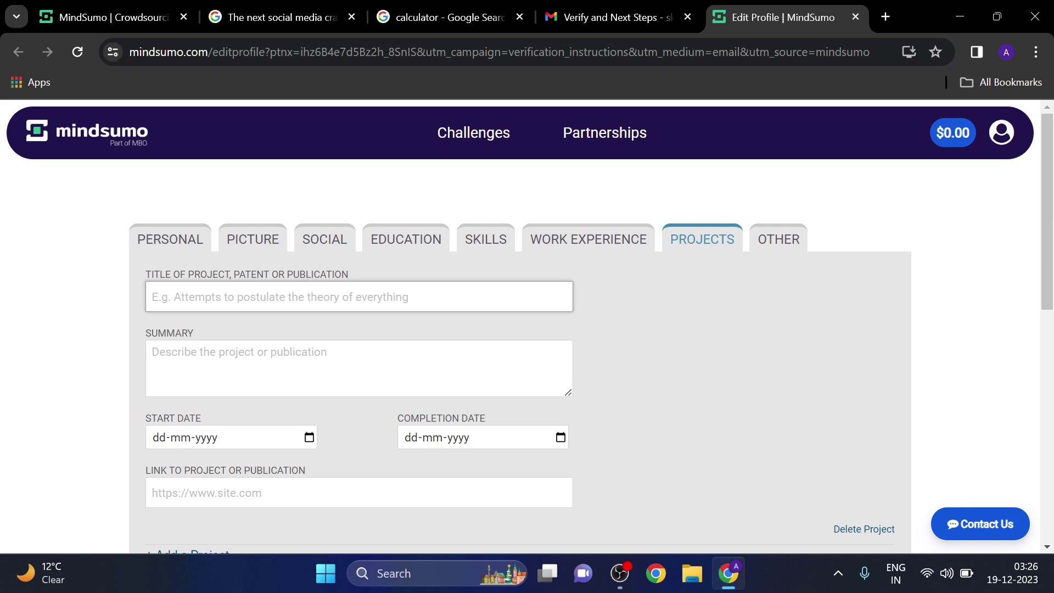
left_click(162, 242)
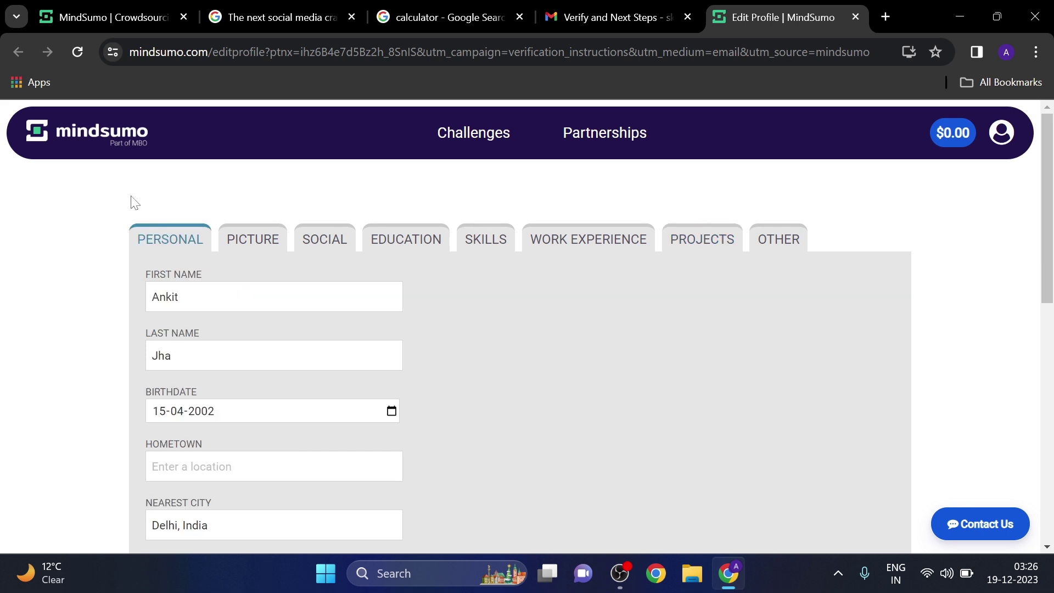
Open the MindSumo challenges page and browse the active and reviewing challenges with their statuses, remaining times and total rewards
left_click(104, 140)
left_click(456, 144)
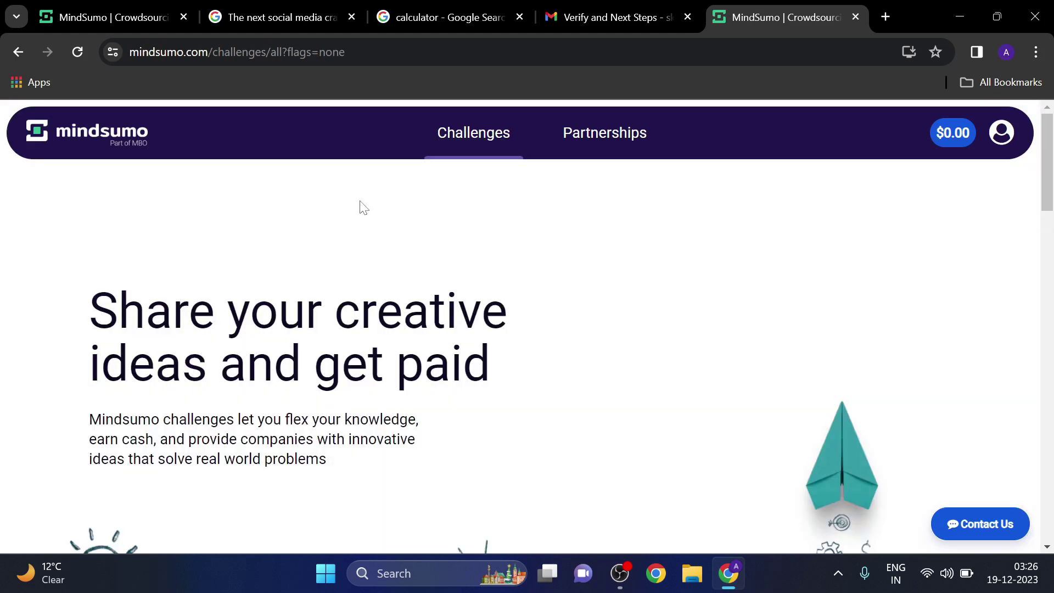
scroll(371, 260, "down", 3)
scroll(420, 270, "down", 10)
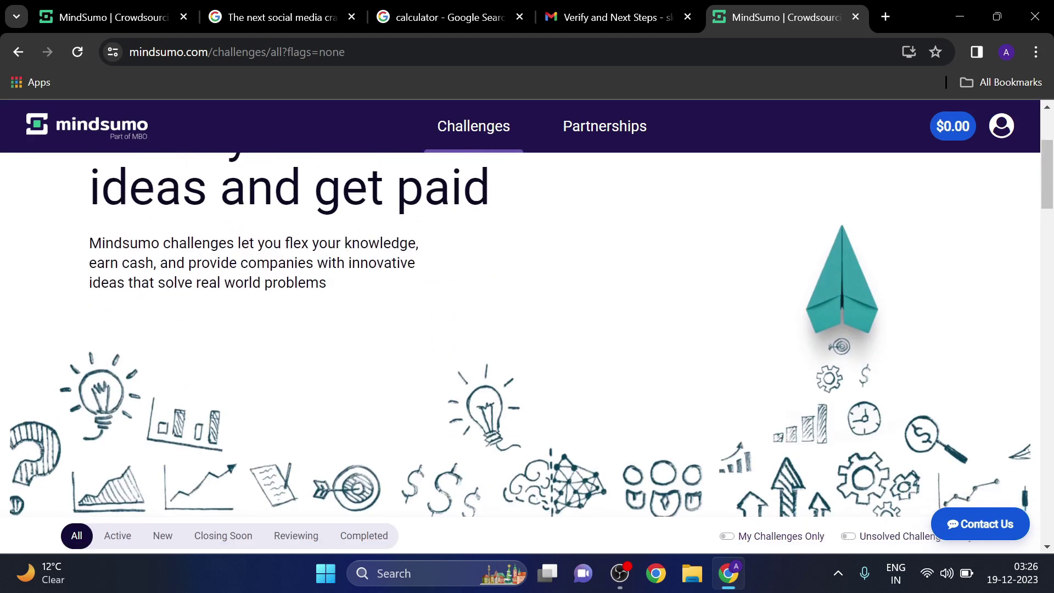
scroll(421, 271, "up", 3)
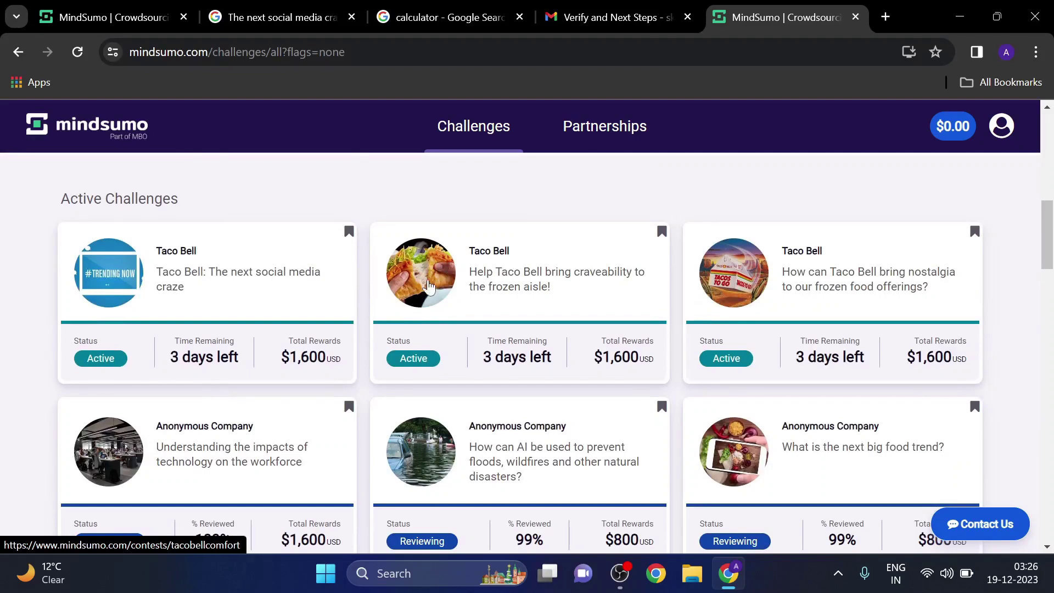
scroll(537, 285, "down", 3)
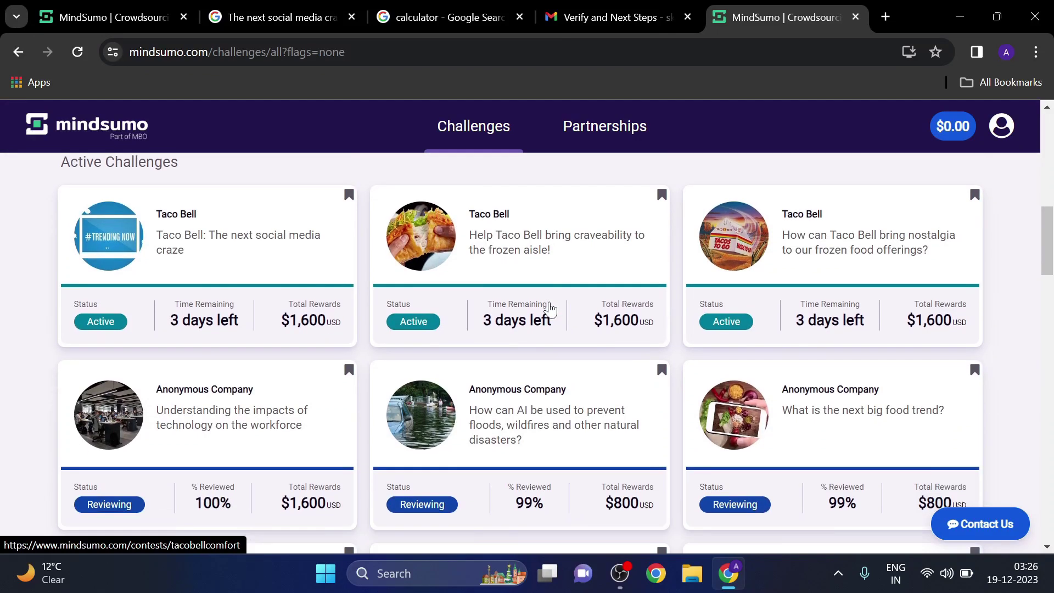
scroll(597, 372, "up", 2)
scroll(549, 314, "up", 1)
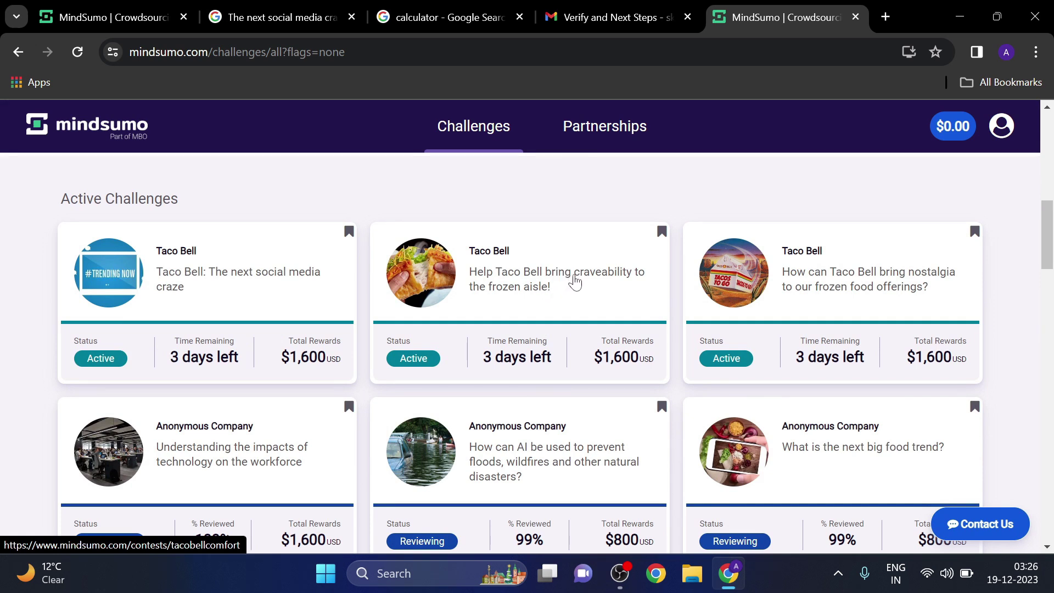
scroll(890, 291, "down", 4)
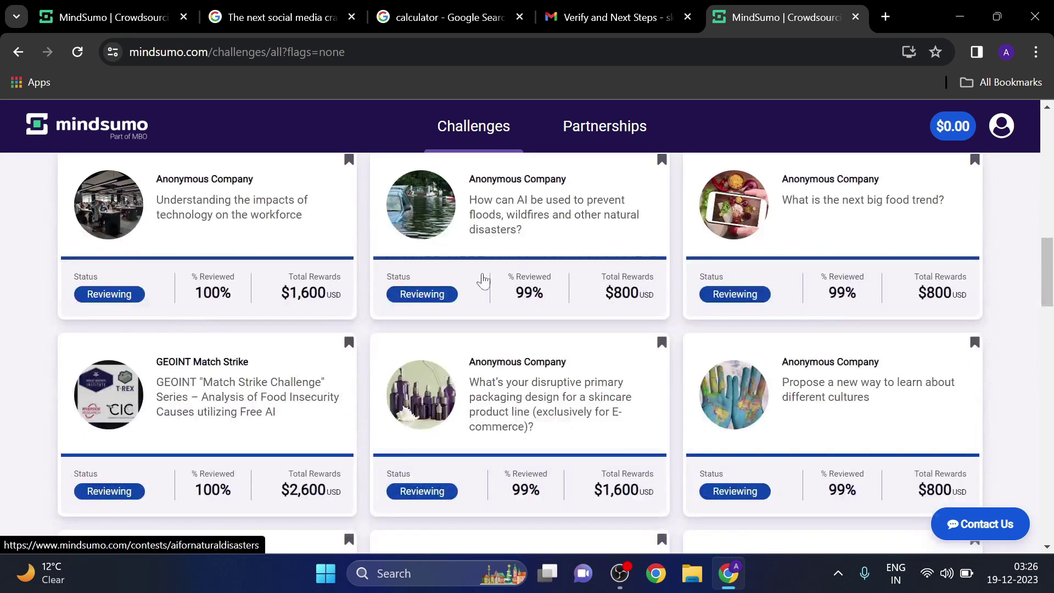
scroll(195, 325, "up", 3)
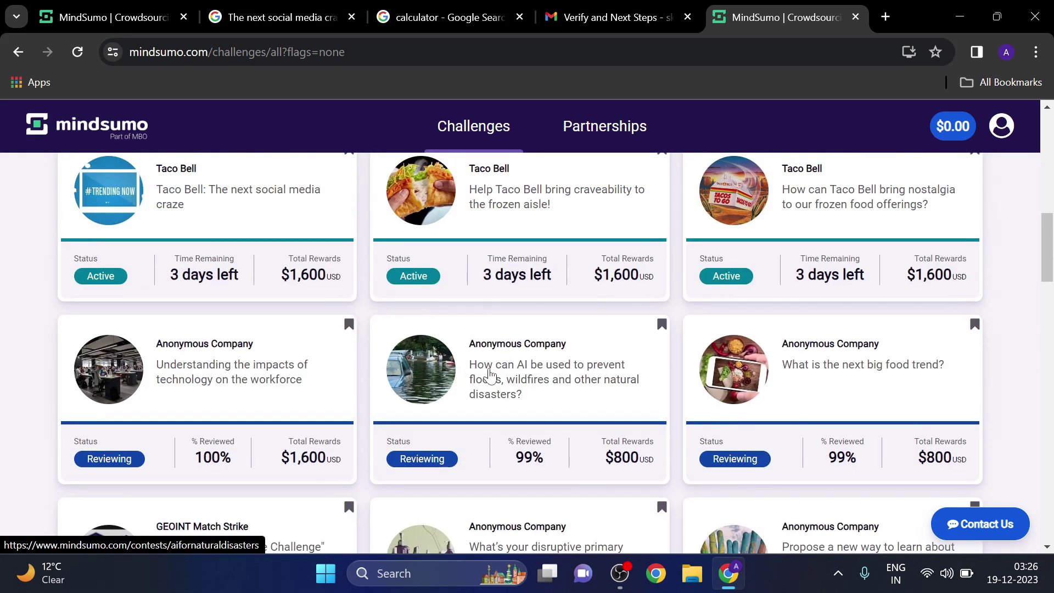
Open the "What is the next big food trend?" challenge and review its description, status and reward tiers
left_click(872, 371)
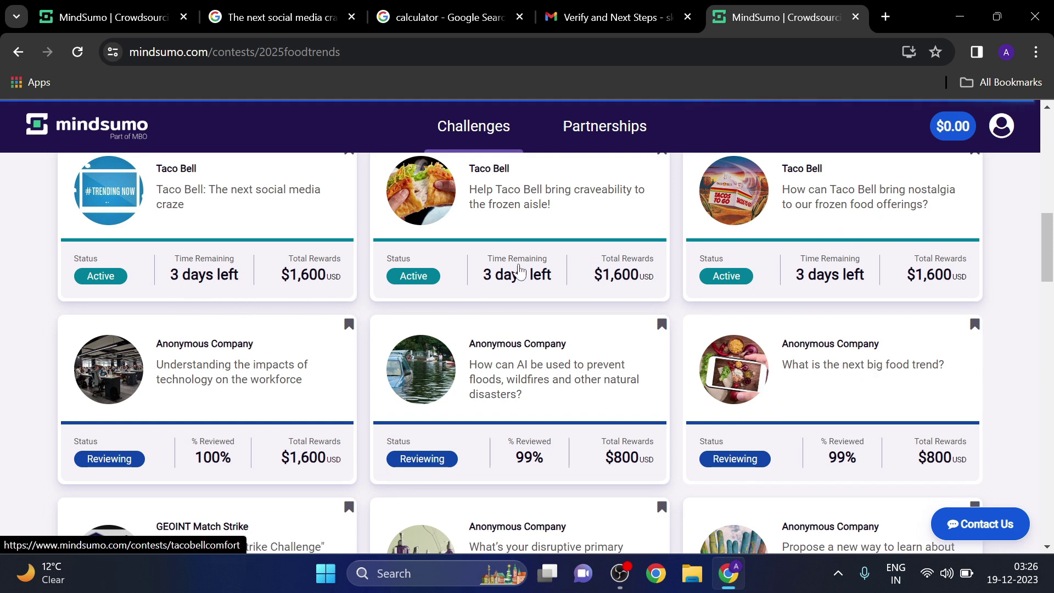
scroll(520, 273, "up", 6)
scroll(229, 320, "down", 4)
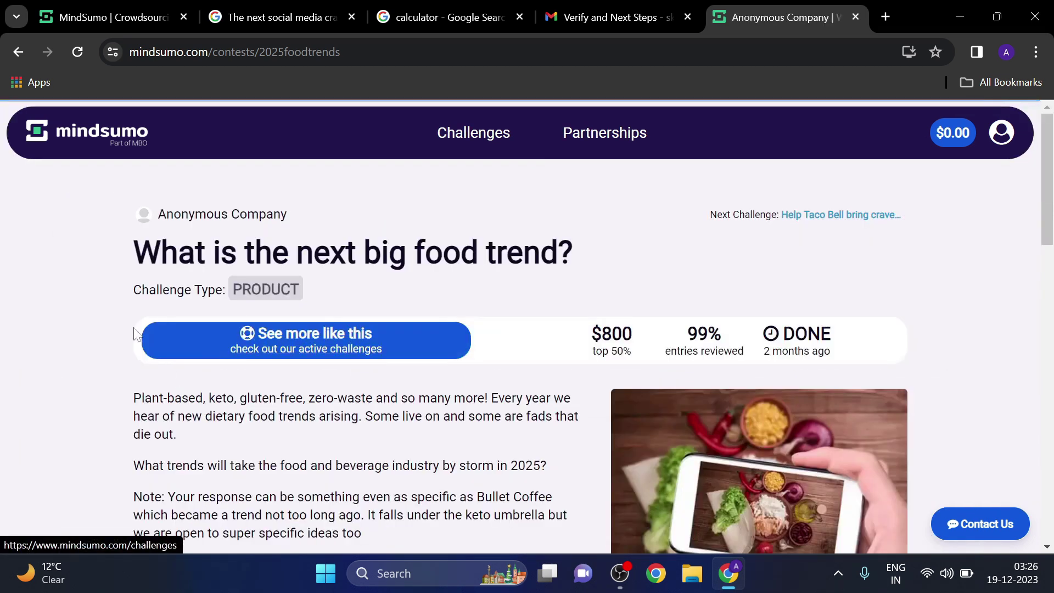
scroll(307, 340, "down", 10)
scroll(313, 342, "down", 2)
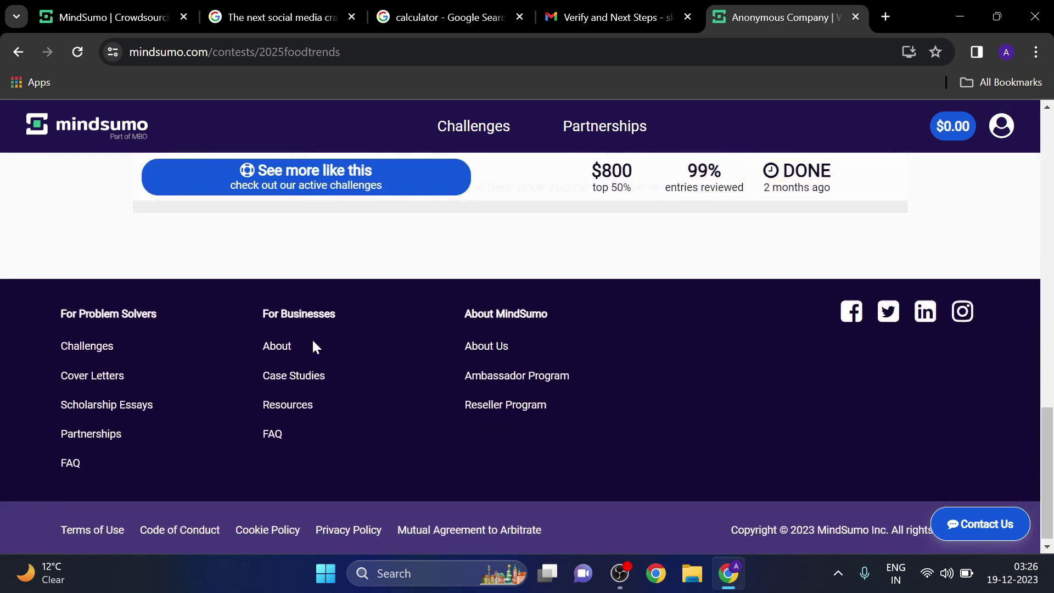
scroll(313, 343, "up", 10)
scroll(309, 362, "down", 3)
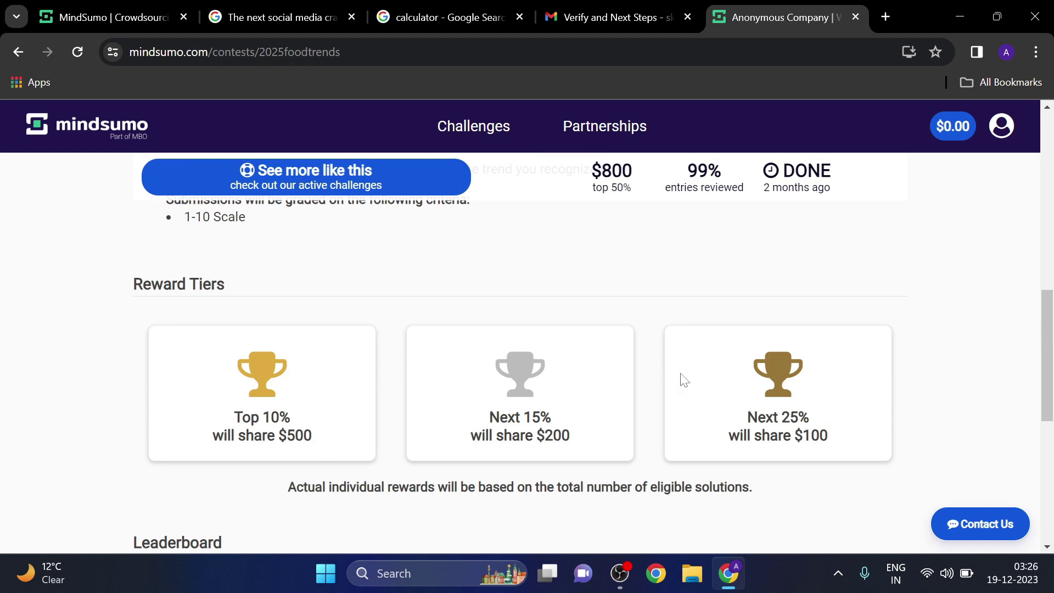
scroll(681, 377, "up", 8)
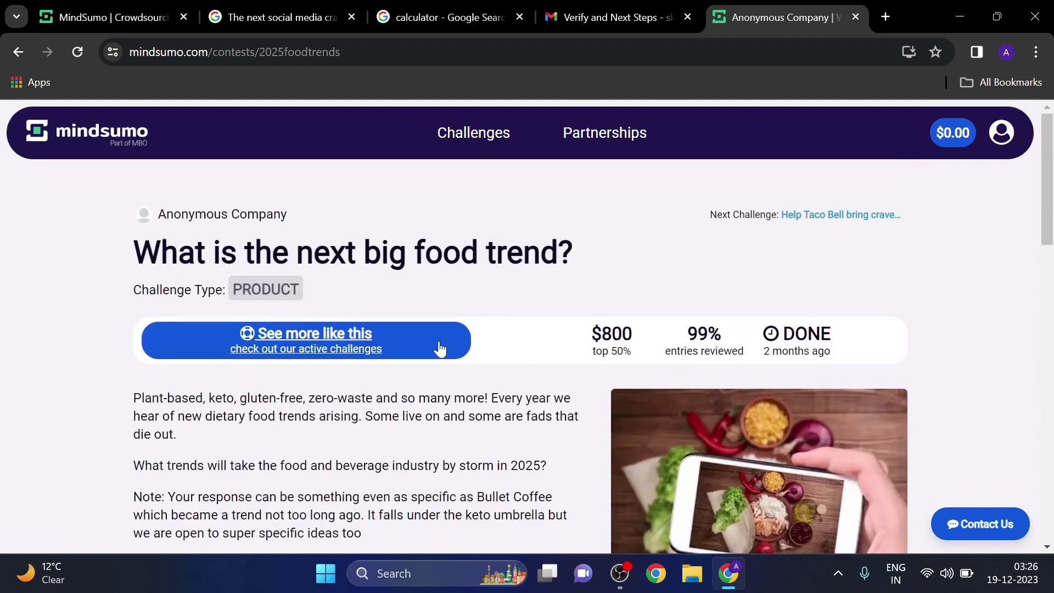
scroll(391, 364, "down", 4)
scroll(388, 351, "up", 4)
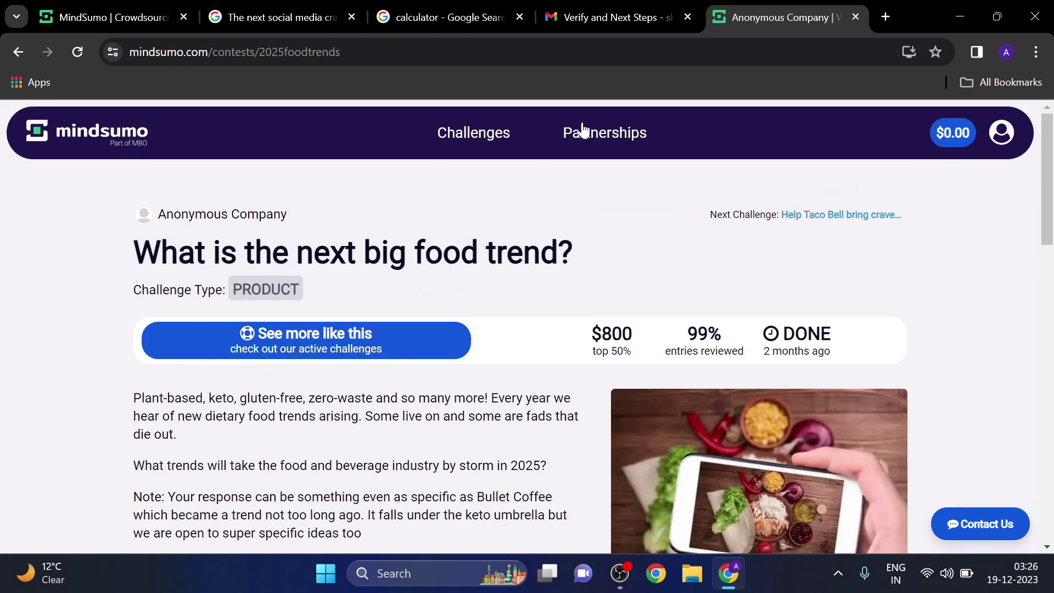
Open the MindSumo Partnerships page and look through the listed partner programs
left_click(595, 135)
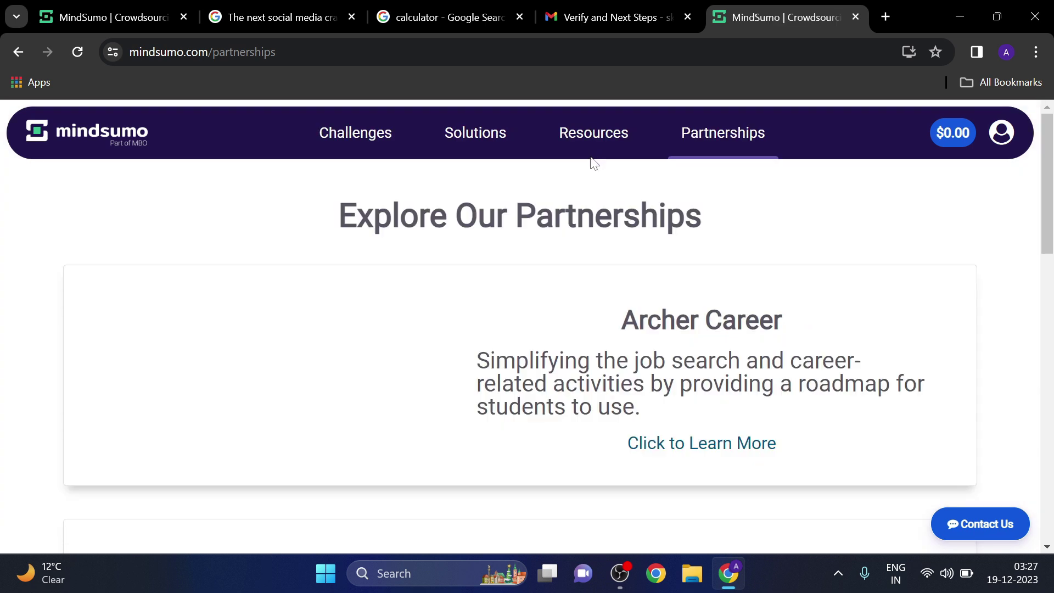
scroll(606, 250, "down", 10)
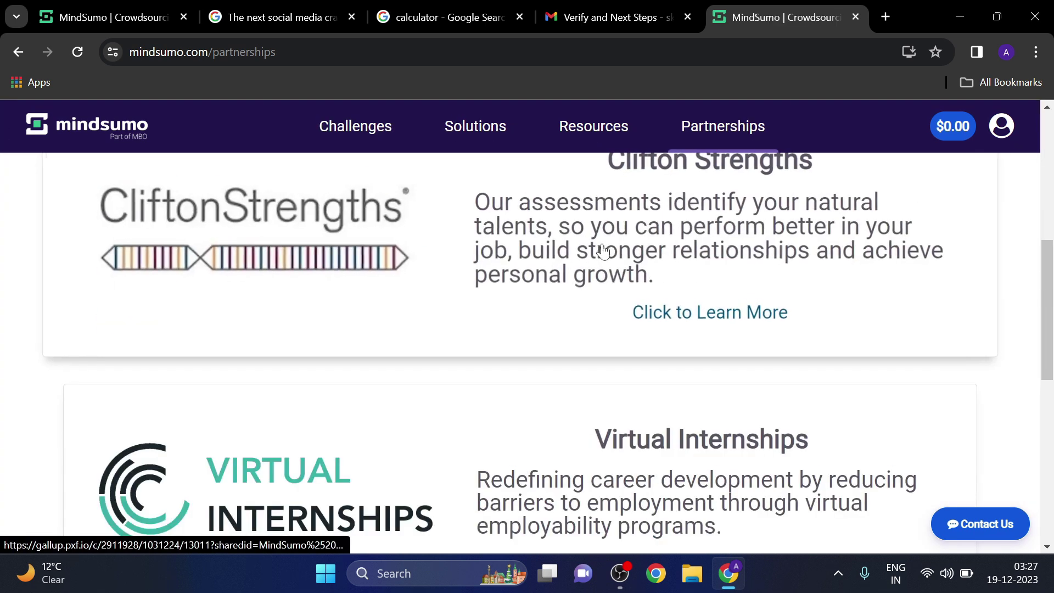
scroll(566, 277, "down", 3)
scroll(391, 294, "up", 15)
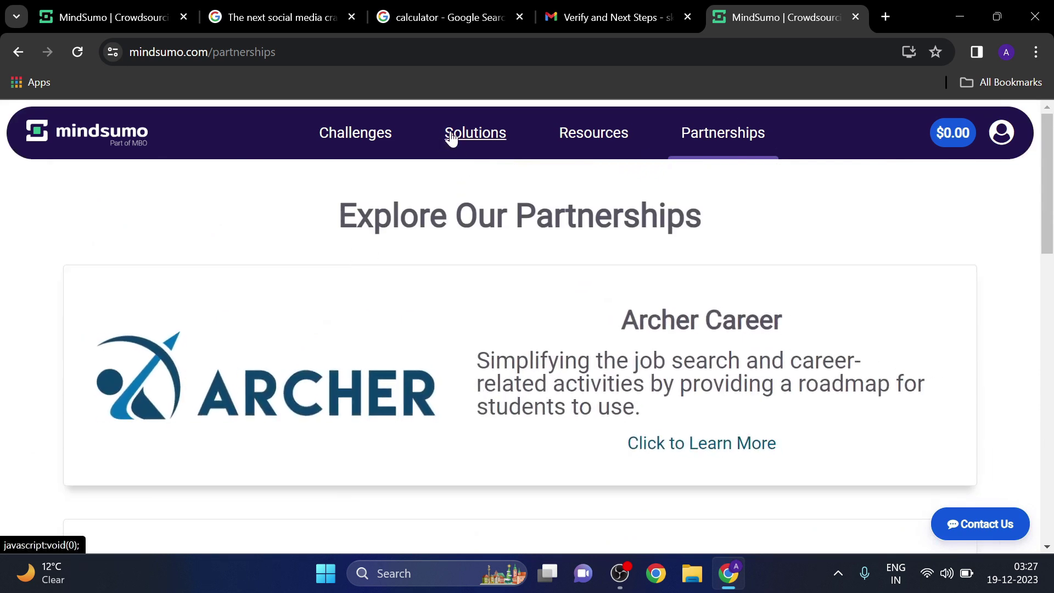
Return to the challenges list and review the active Taco Bell challenges
left_click(388, 135)
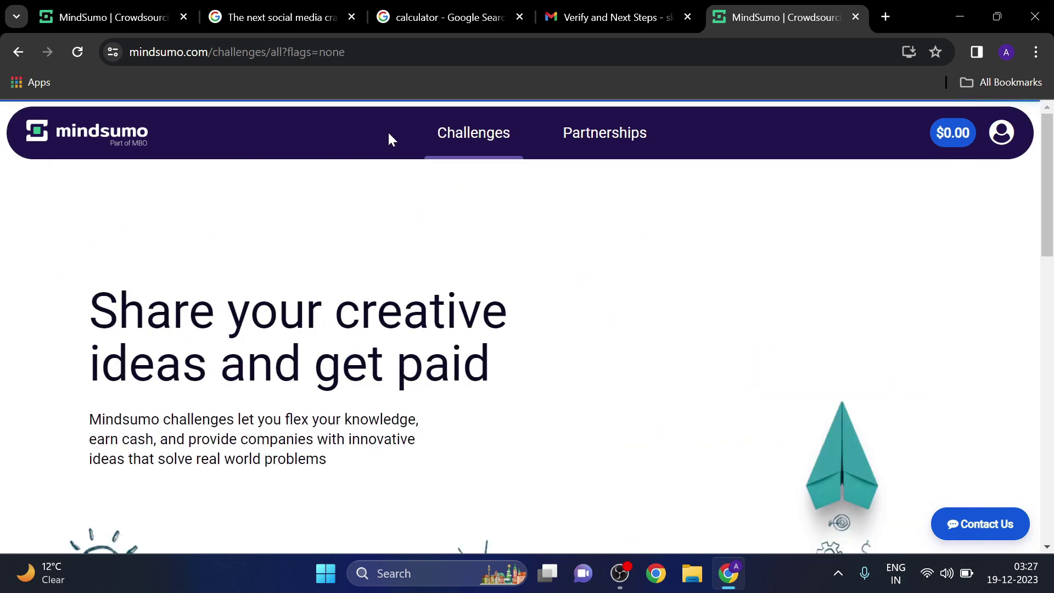
scroll(536, 348, "down", 10)
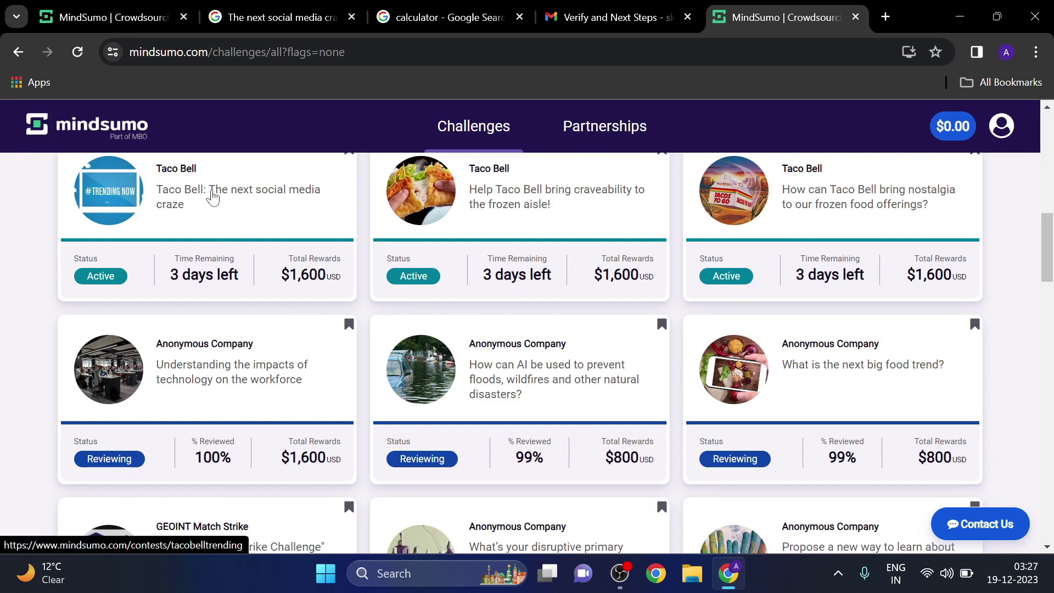
left_click_drag(206, 193, 242, 223)
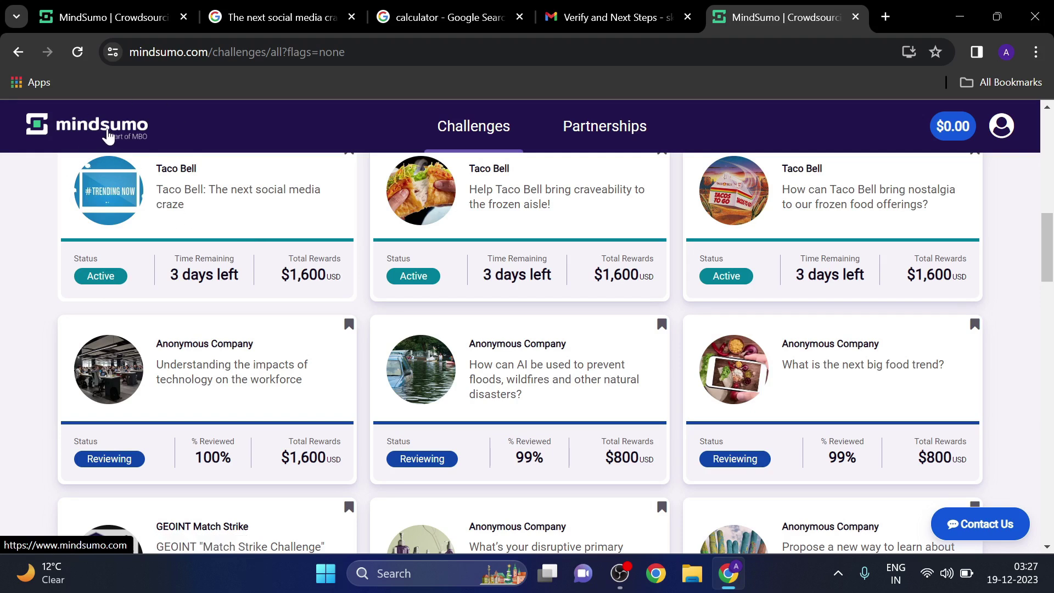
Search Google for "mind sumo" and examine the company's information summary, highlighting its founding year
left_click(255, 52)
type("min")
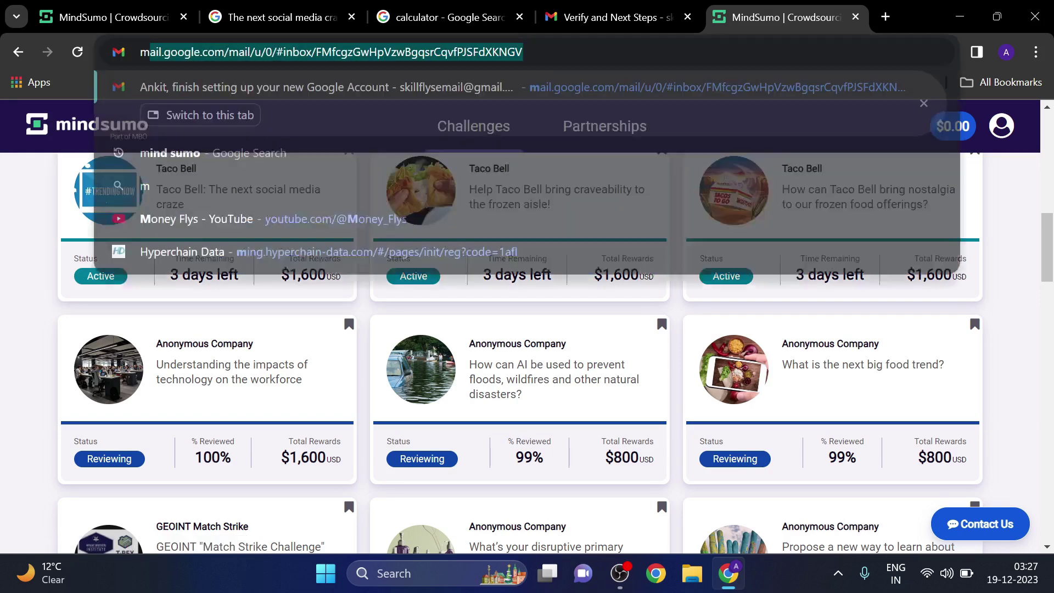
type("d sumo")
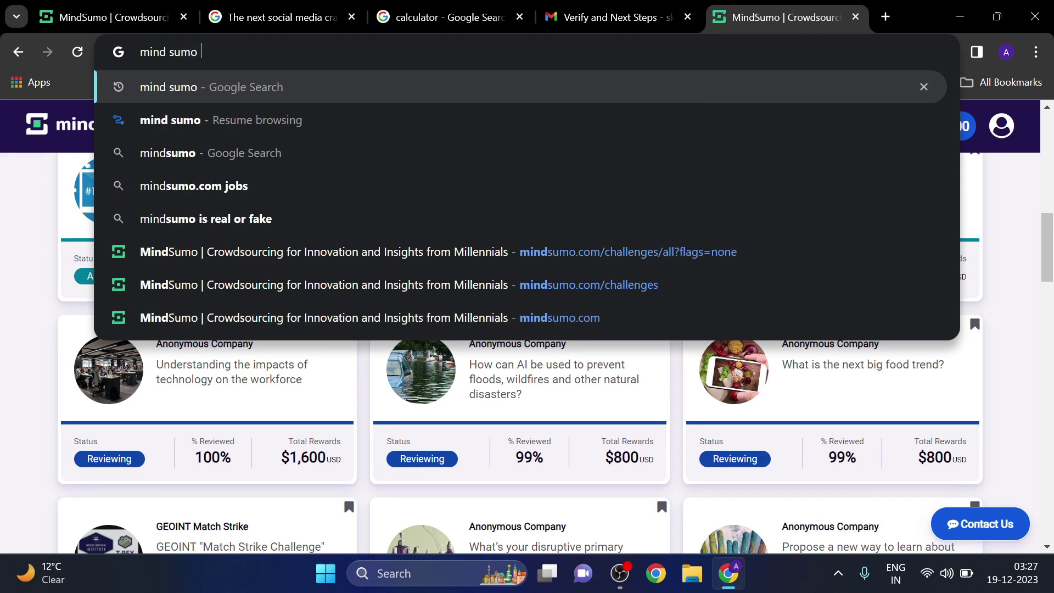
key("Return")
scroll(555, 254, "down", 2)
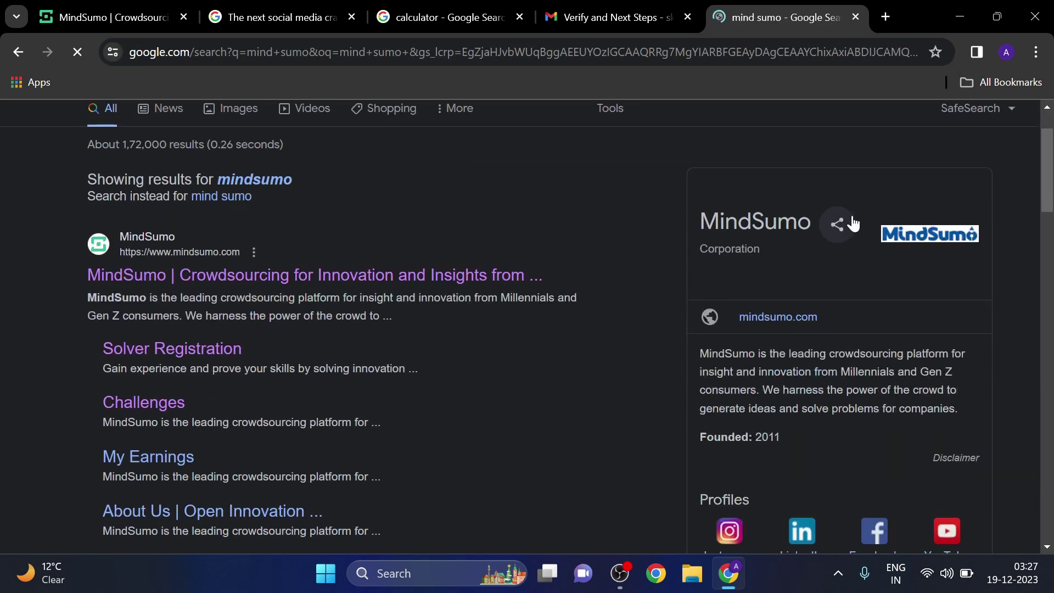
scroll(829, 335, "down", 4)
scroll(878, 329, "up", 6)
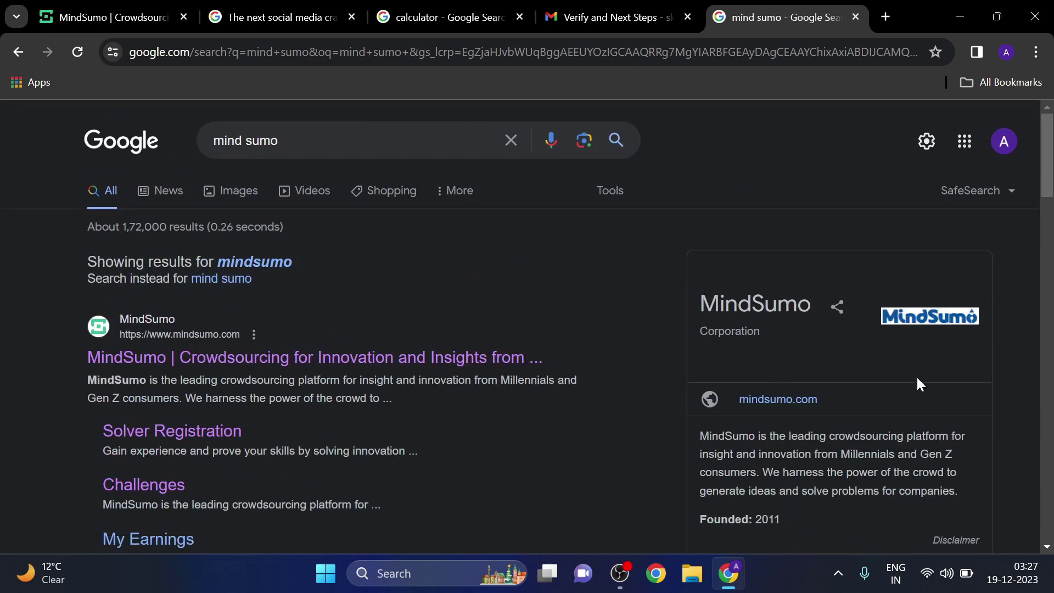
scroll(787, 444, "down", 3)
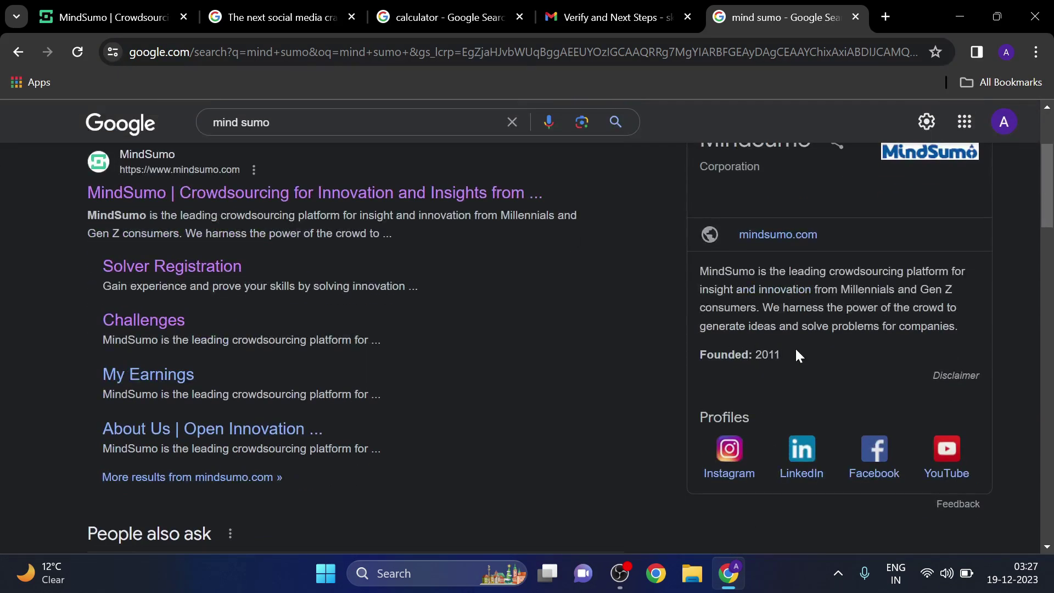
left_click_drag(796, 350, 709, 345)
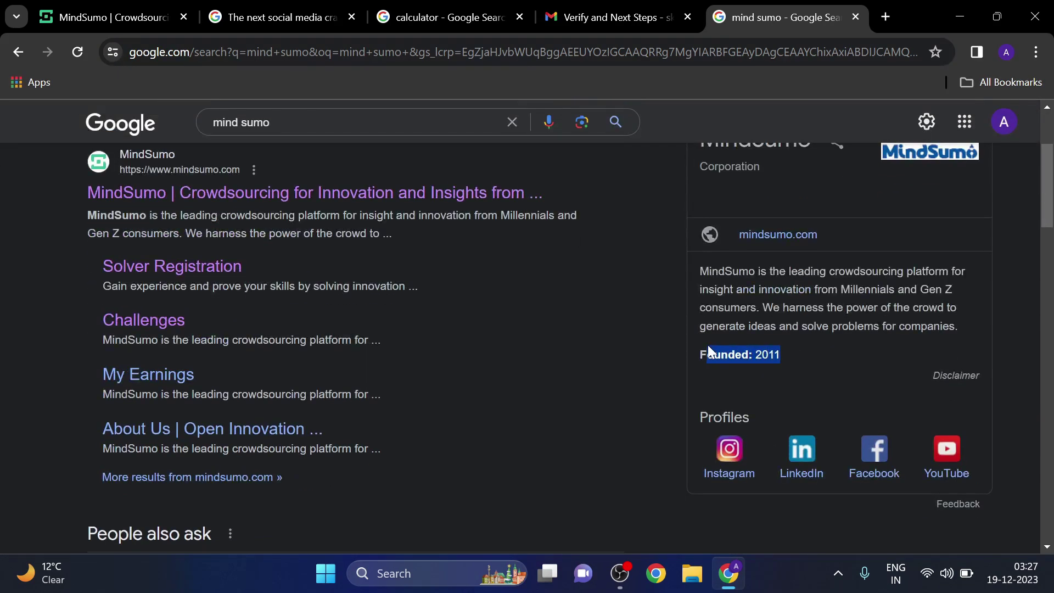
View MindSumo's Instagram profile and posts, and return to the Google results to look over the site links and related questions
left_click(724, 473)
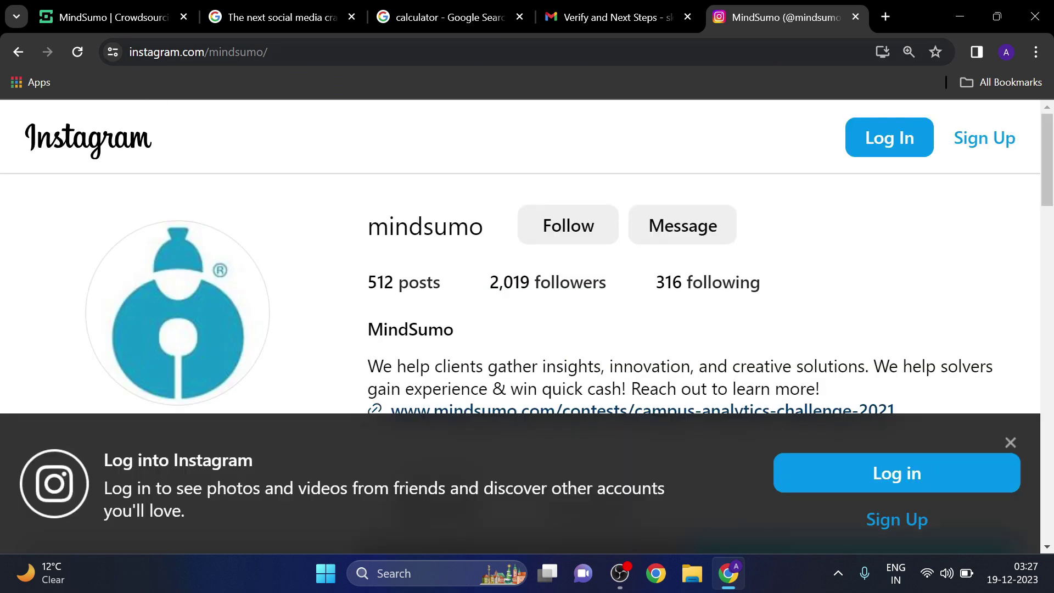
scroll(511, 247, "down", 10)
left_click(18, 52)
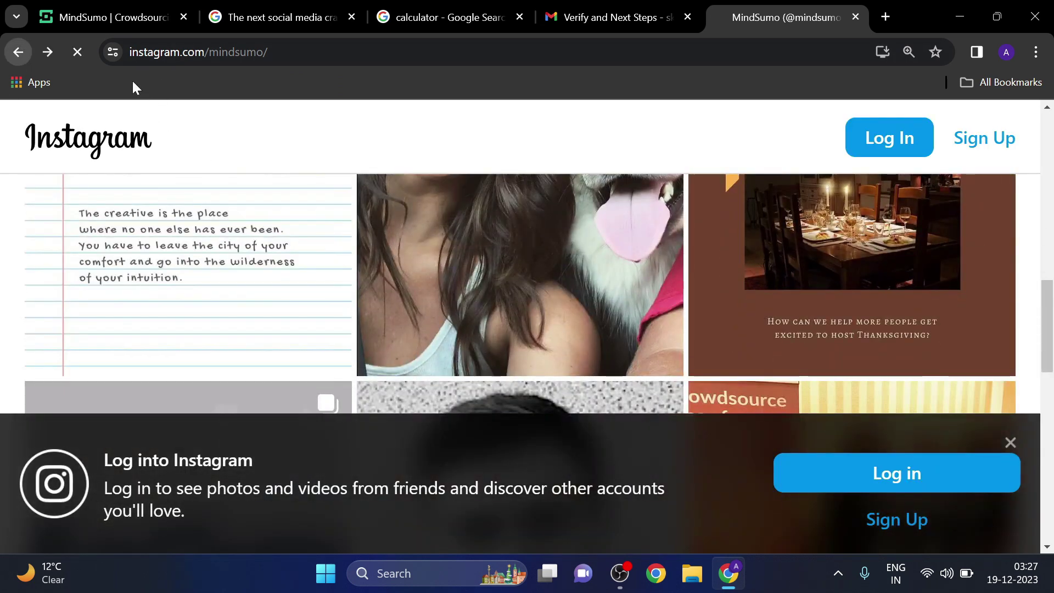
scroll(611, 267, "down", 1)
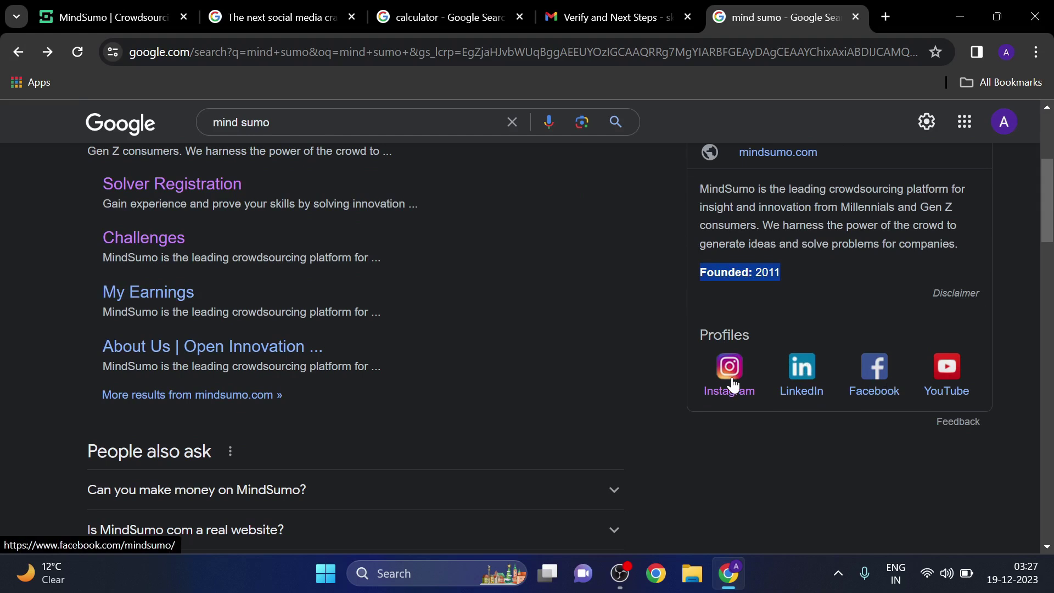
scroll(298, 368, "down", 1)
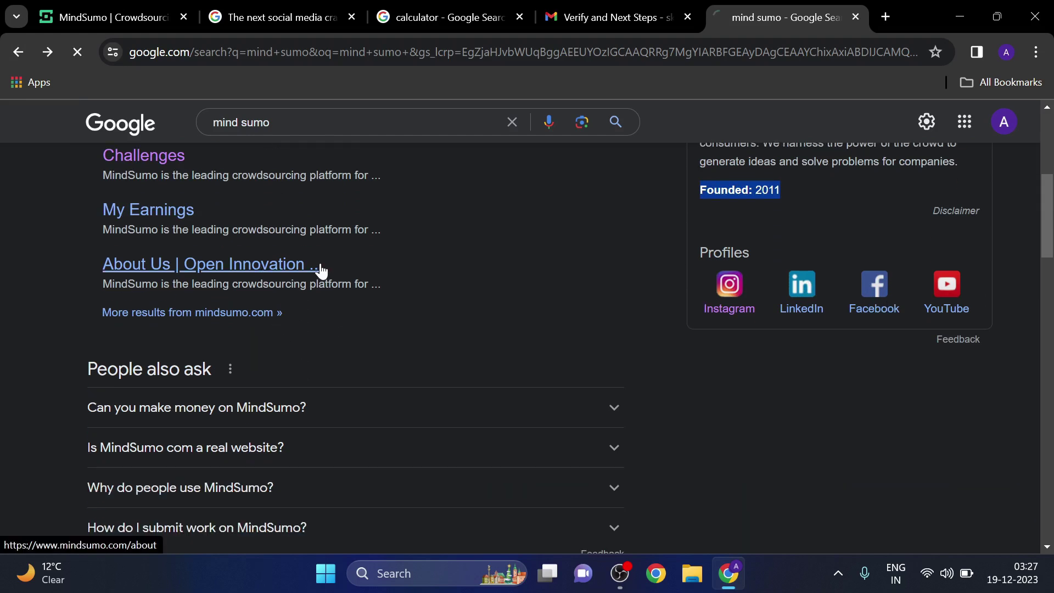
Read MindSumo's About Us page from the search results, view its contact message form, and close the form without sending anything
left_click(318, 270)
scroll(421, 273, "down", 10)
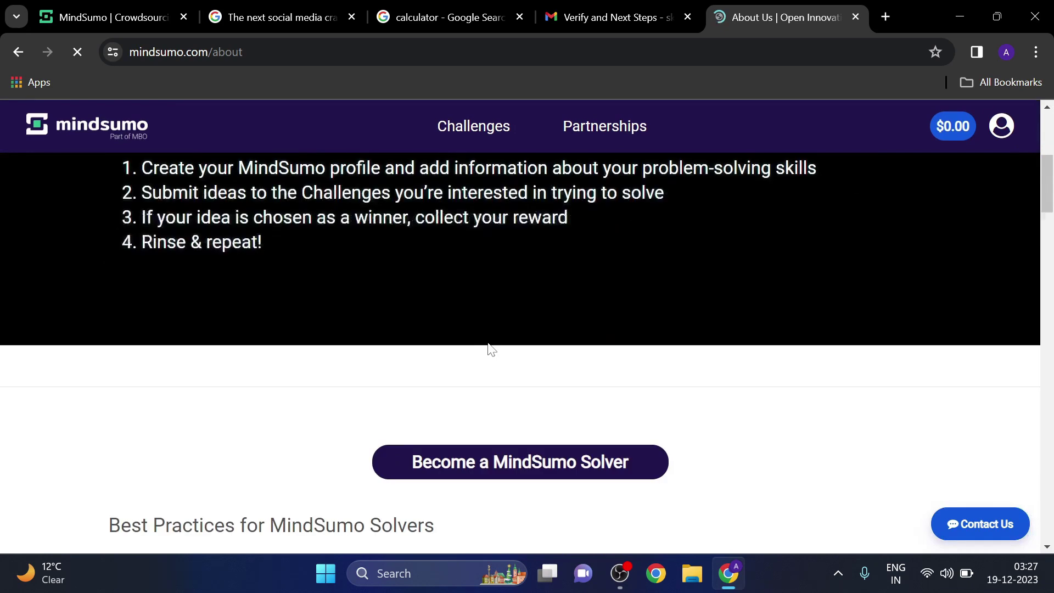
scroll(488, 341, "up", 10)
scroll(527, 351, "up", 3)
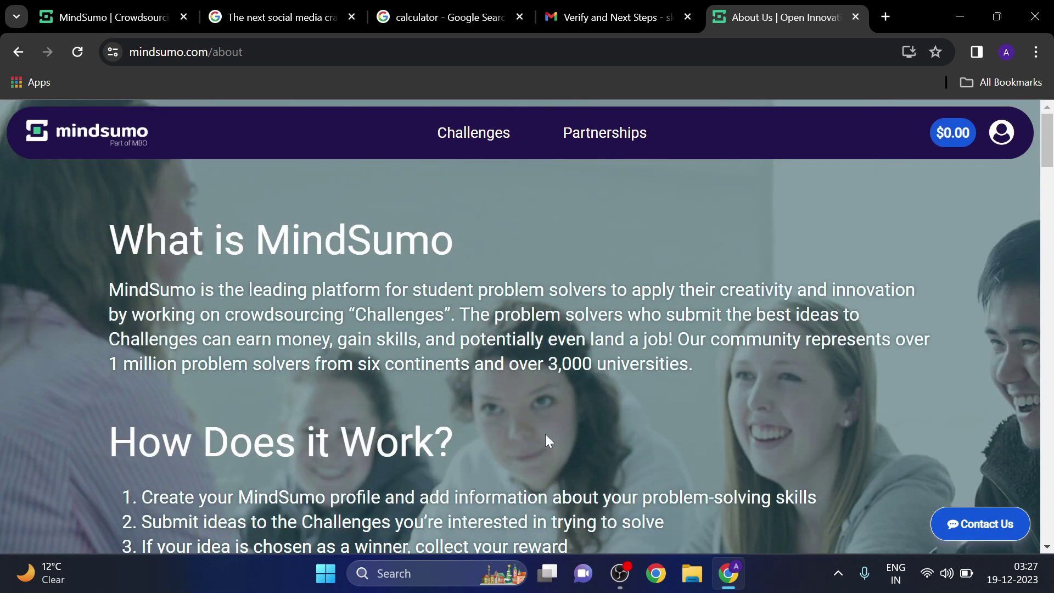
left_click(966, 527)
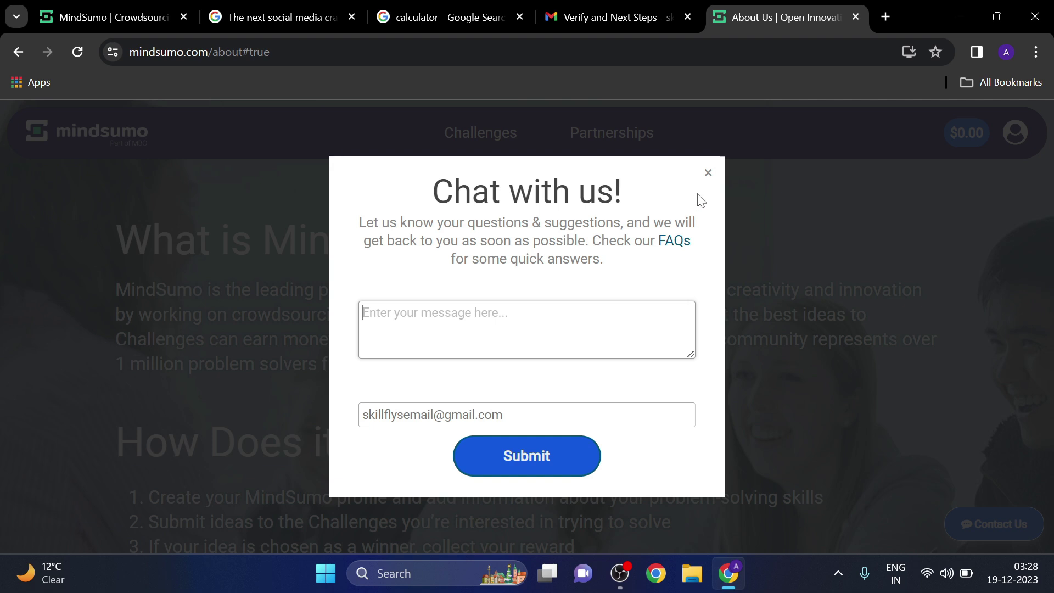
left_click(708, 173)
View the MindSumo earnings page, follow the link for connecting a PayPal account to its login page, and go back to MindSumo
left_click(960, 146)
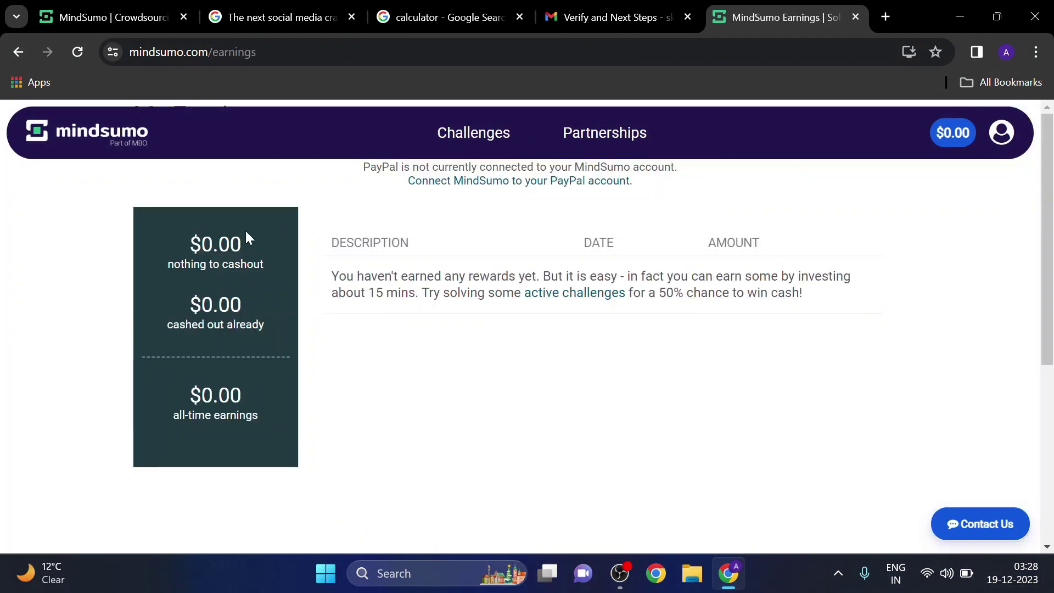
double_click(228, 245)
left_click(516, 184)
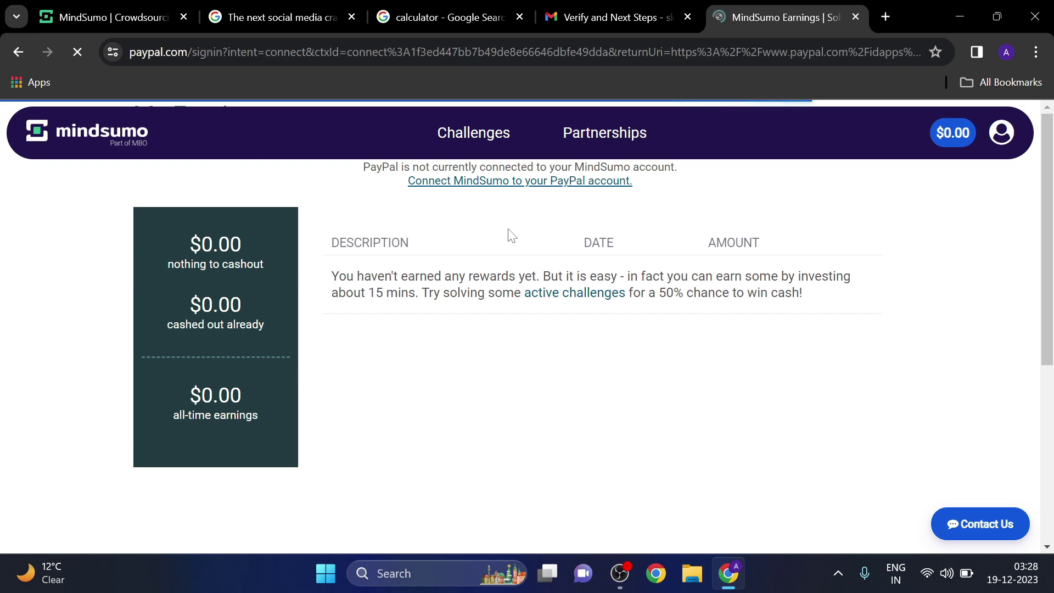
scroll(366, 244, "down", 3)
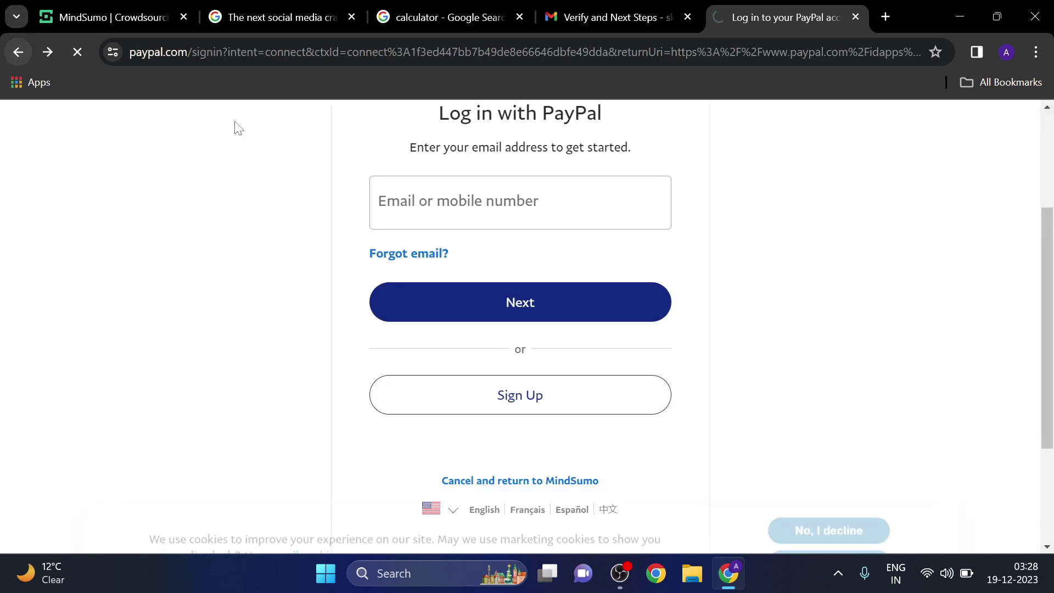
left_click(17, 59)
left_click(24, 58)
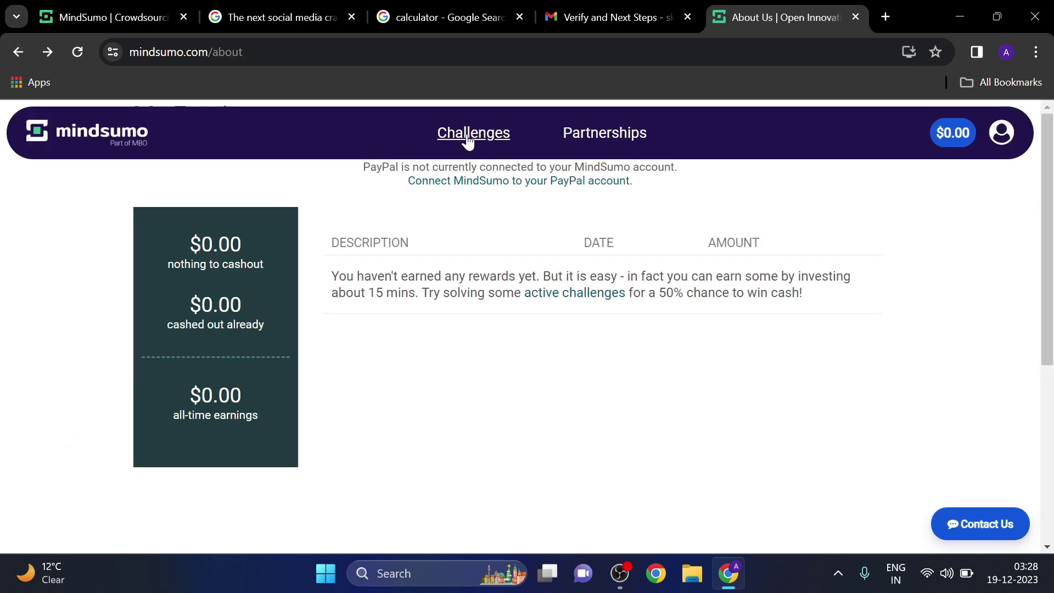
Open the MindSumo challenges page and look through the partnership surveys and completed challenges before returning to the challenge filters
left_click(471, 136)
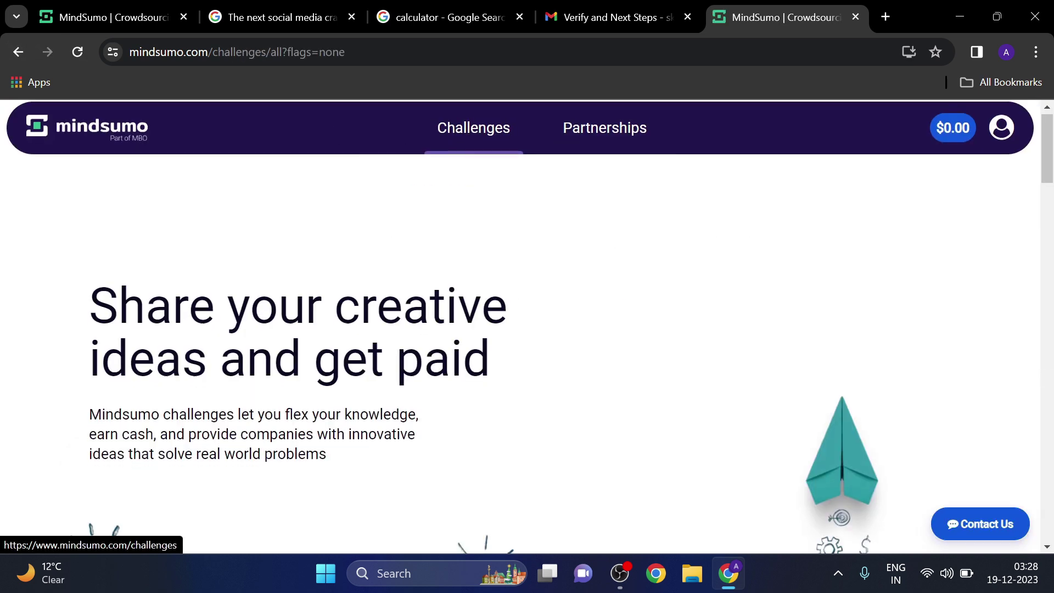
scroll(228, 298, "down", 10)
scroll(232, 299, "down", 15)
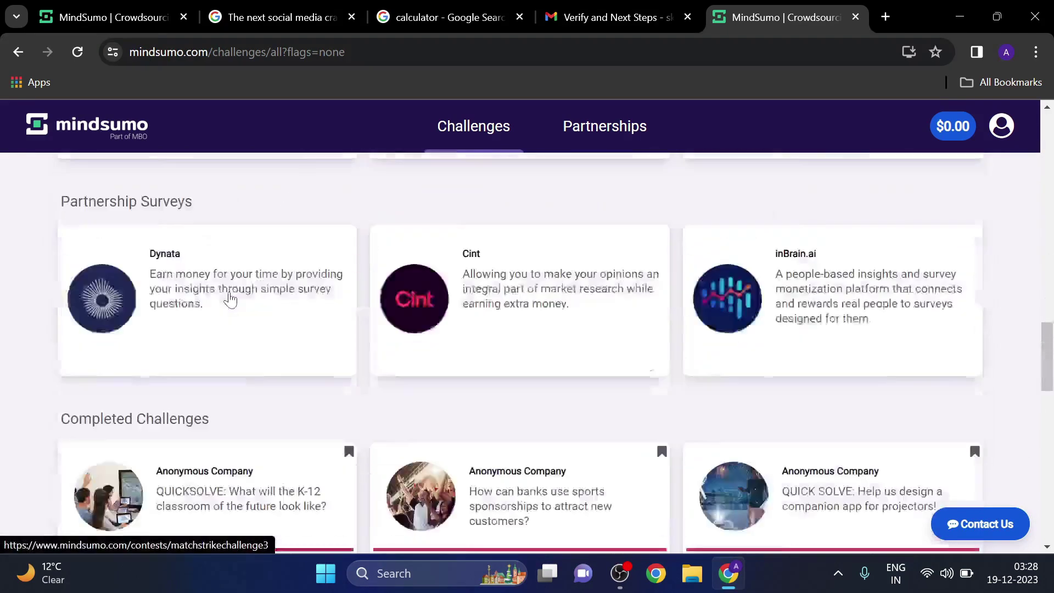
scroll(231, 299, "up", 8)
scroll(230, 300, "up", 20)
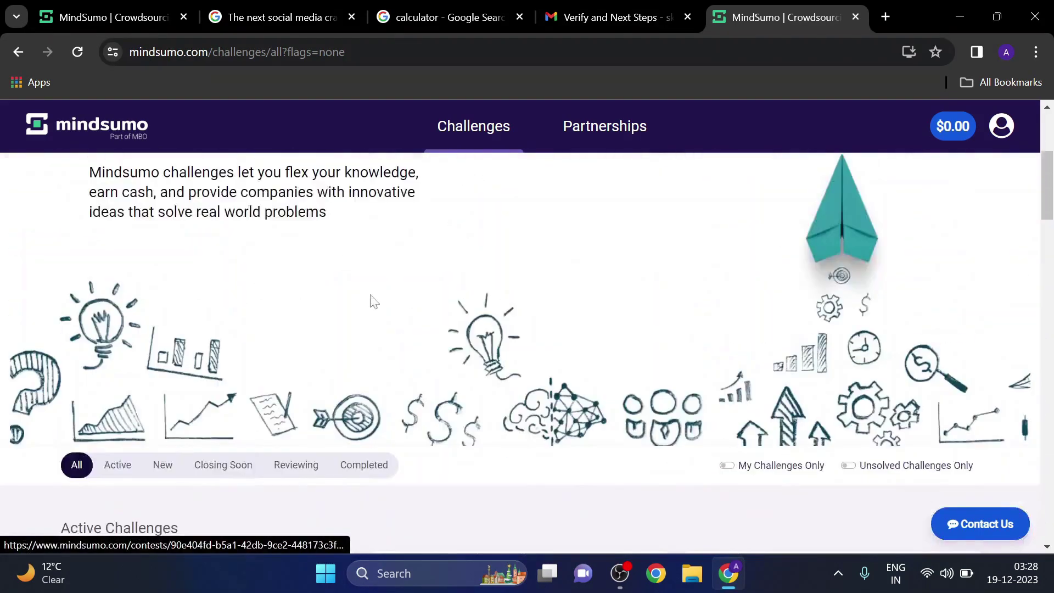